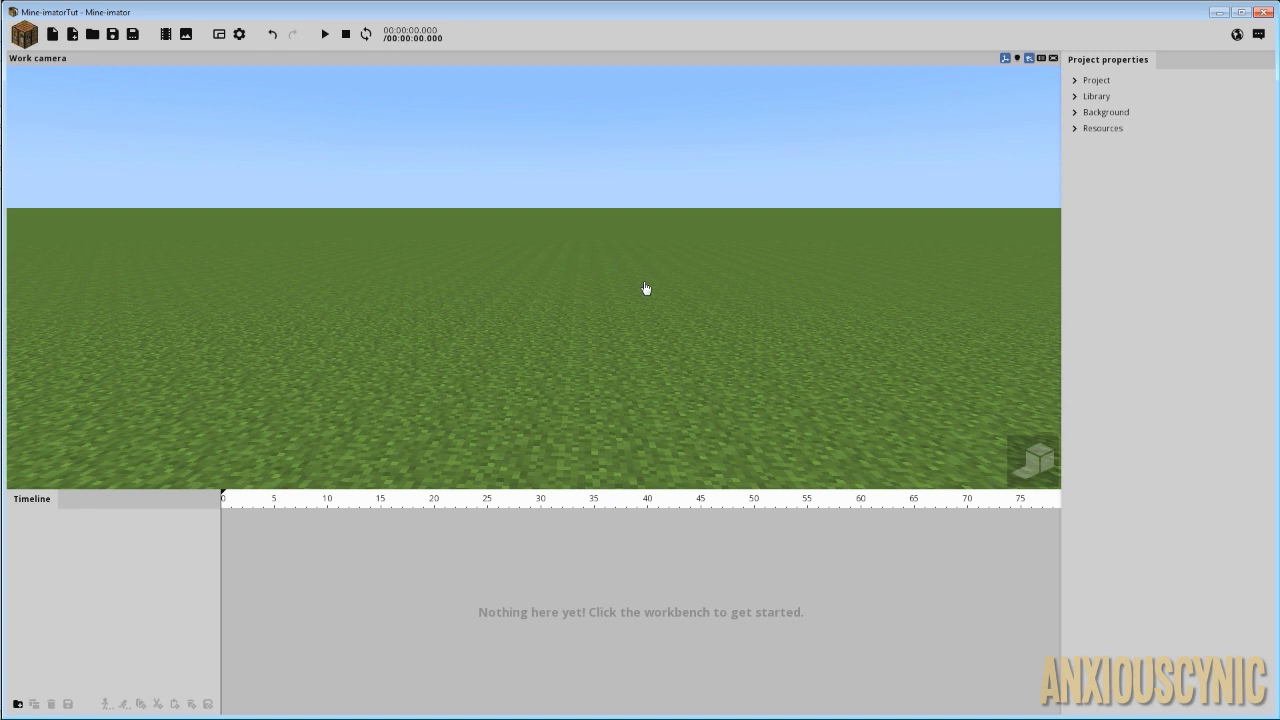
# Look at the project's Resources section and its Minecraft resource pack, and collapse it again.
pyautogui.click(1102, 128)
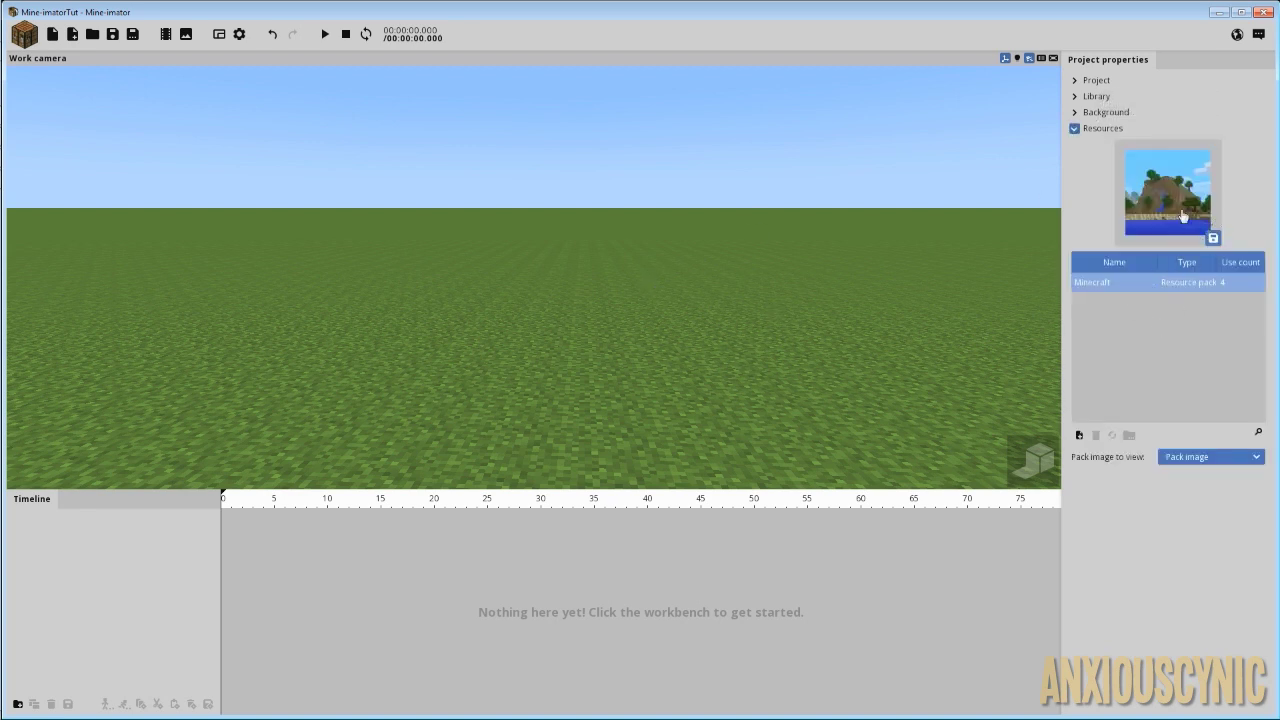
pyautogui.click(1099, 130)
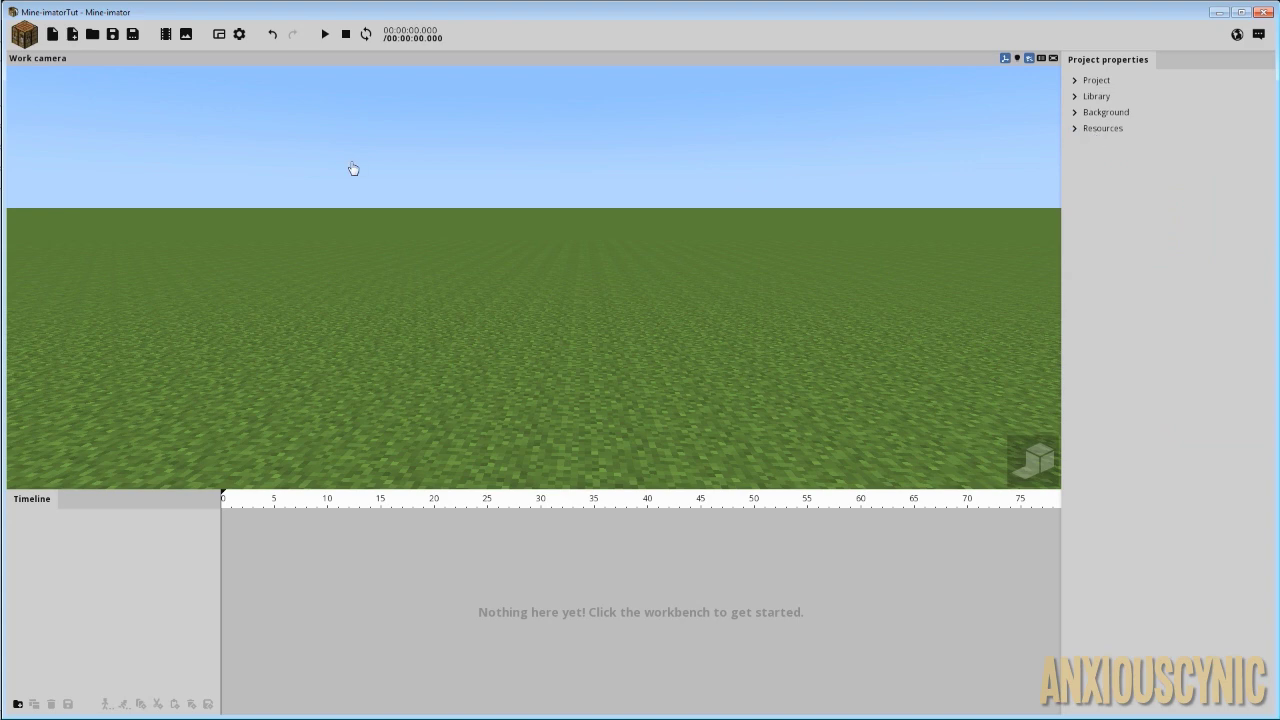
# Look through the Textures folder inside Data in the Mine-imator program folder and return to the Mine-imator folder.
pyautogui.moveTo(509, 152); pyautogui.dragTo(521, 80)
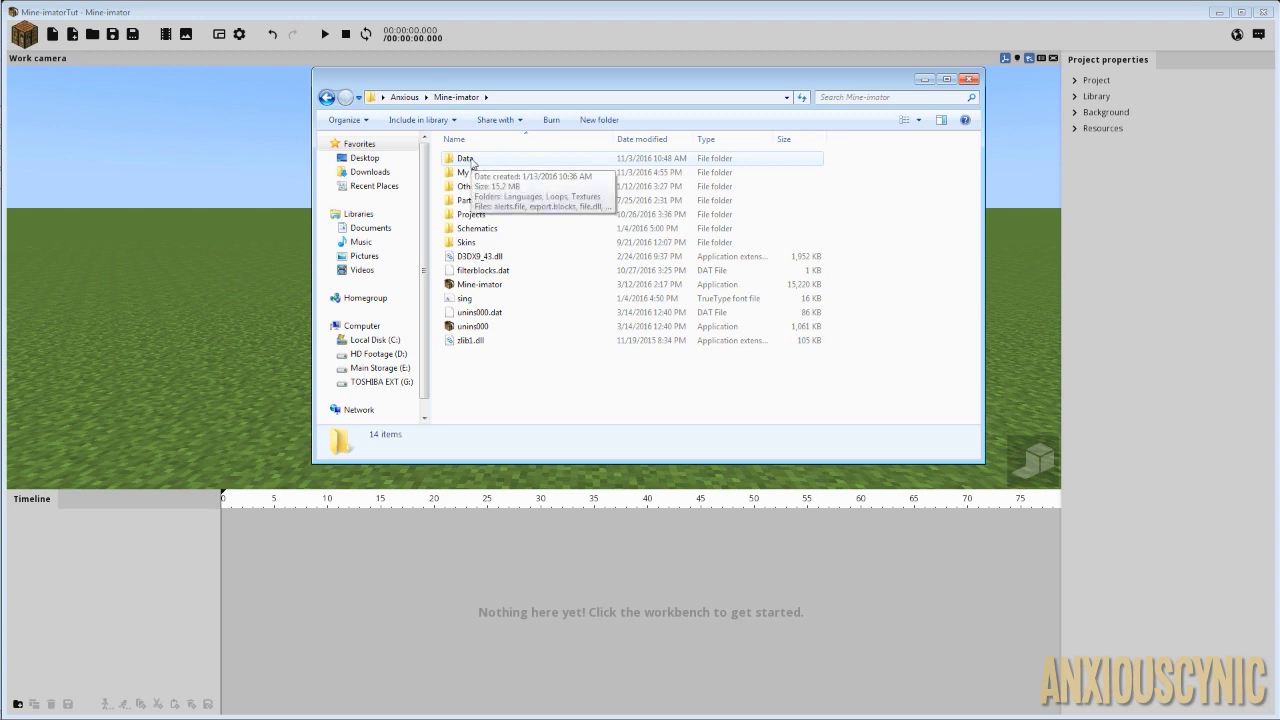
pyautogui.doubleClick(473, 162)
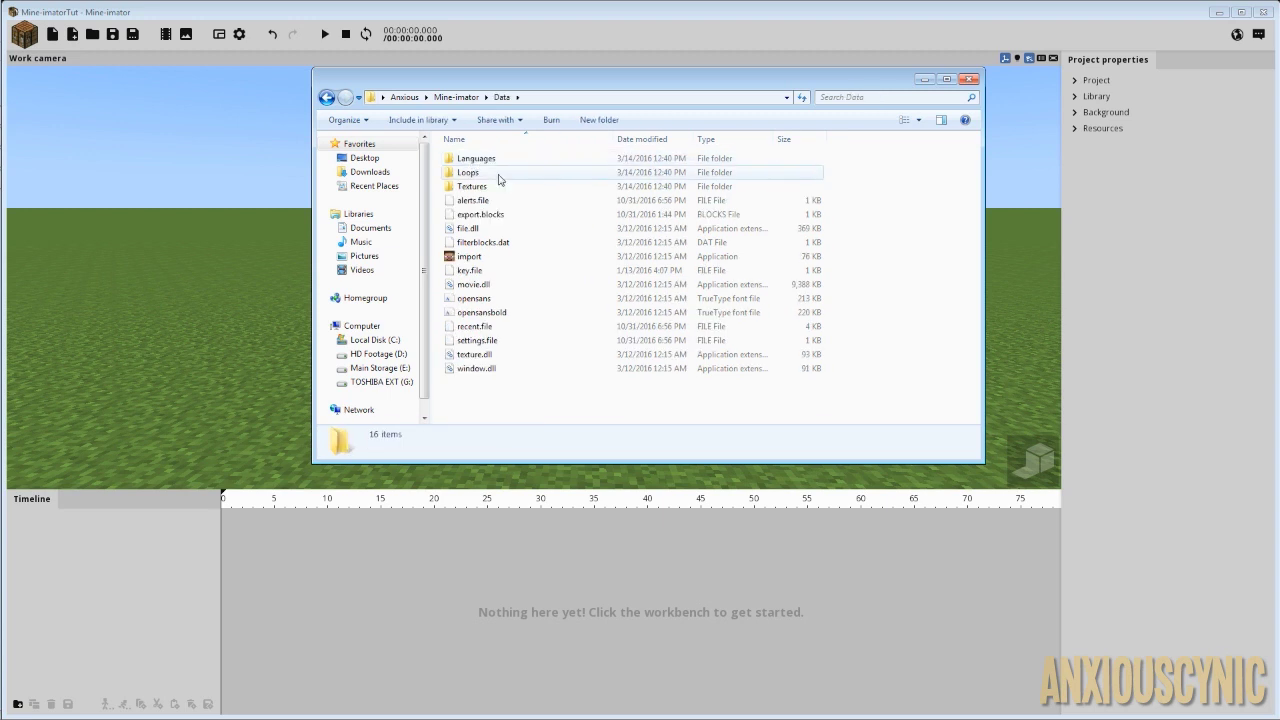
pyautogui.press('BackSpace')
pyautogui.doubleClick(476, 162)
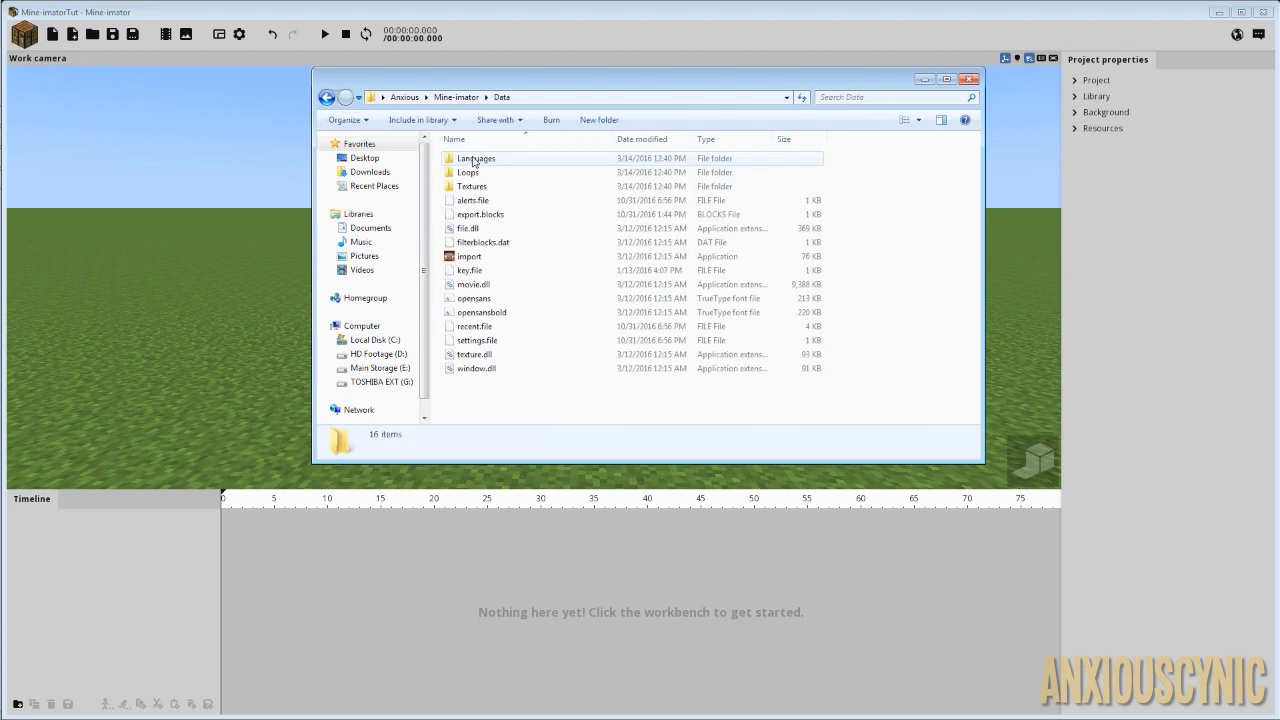
pyautogui.doubleClick(487, 188)
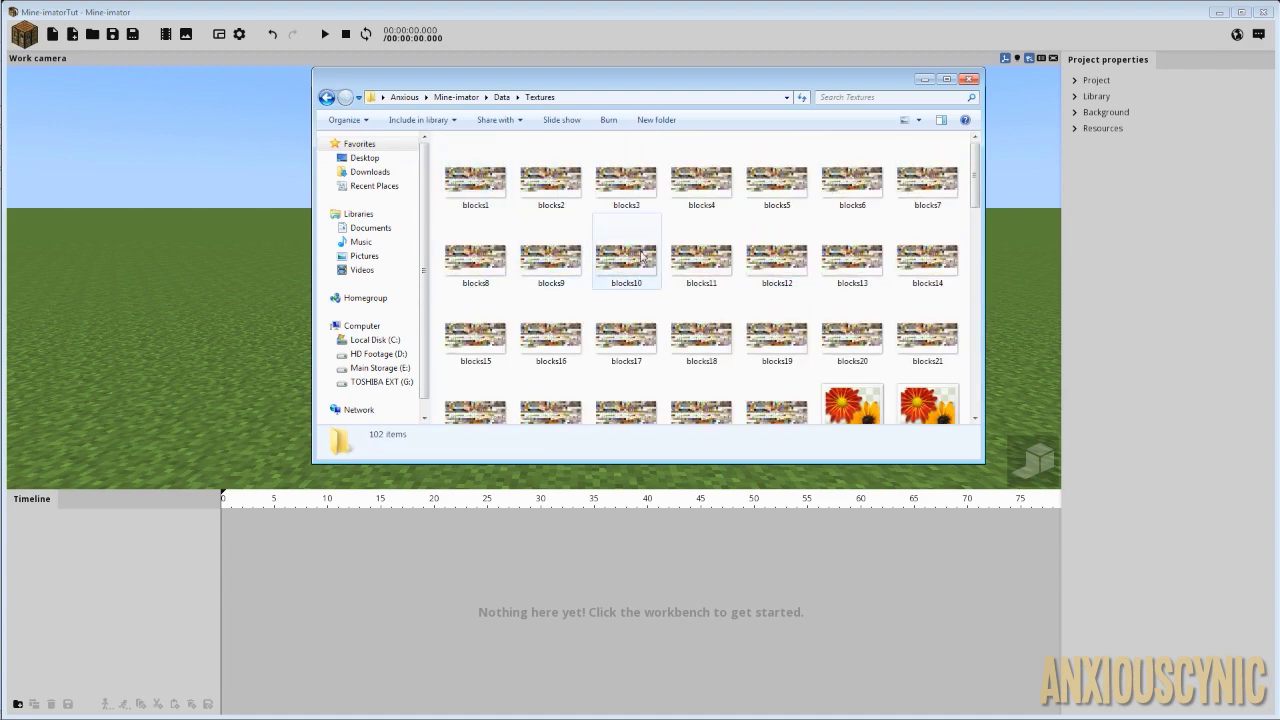
pyautogui.click(327, 97)
pyautogui.click(327, 97)
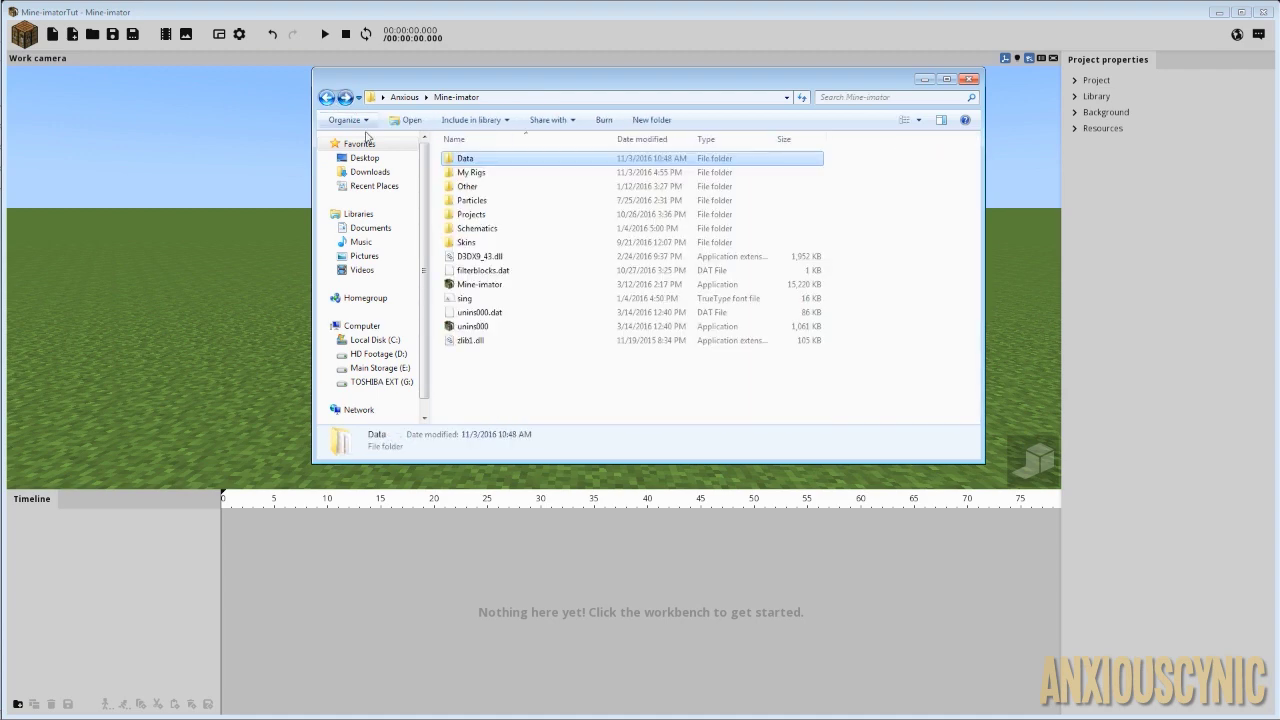
# View the blocks1 image from the Other > Textures folder enlarged in the photo viewer, and close it.
pyautogui.doubleClick(500, 186)
pyautogui.doubleClick(480, 188)
pyautogui.doubleClick(478, 186)
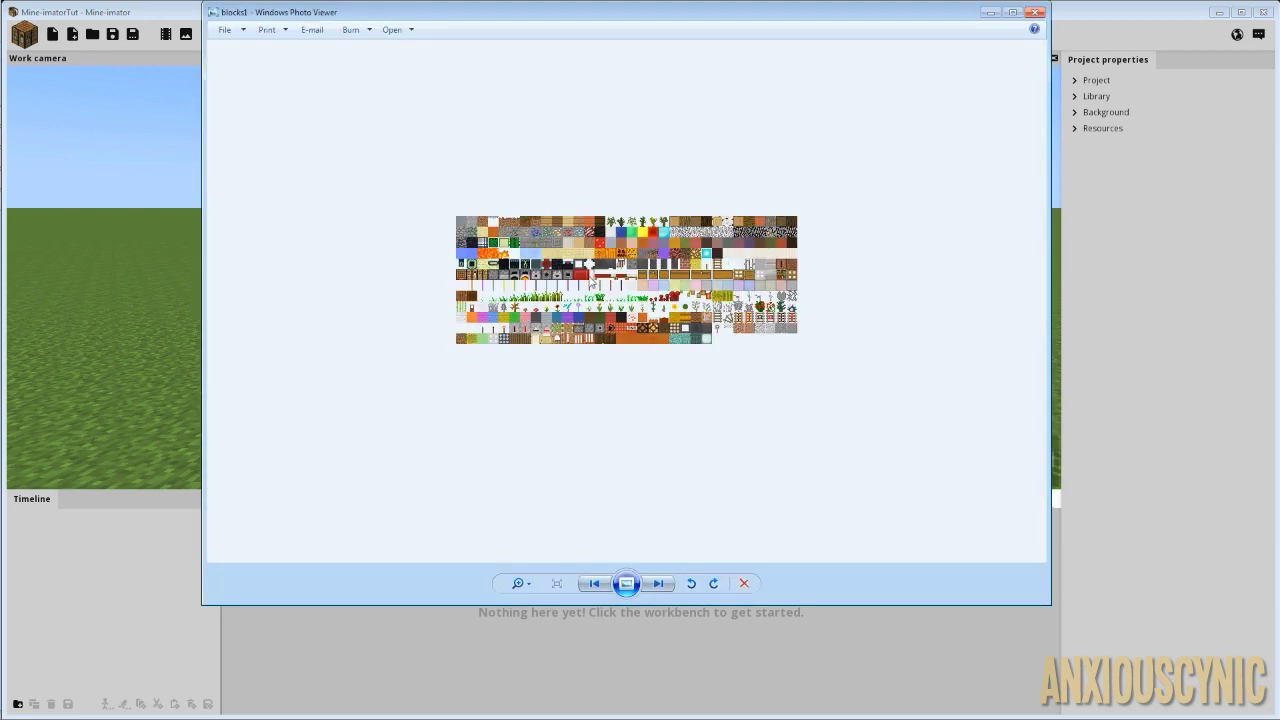
pyautogui.scroll(6, 591, 282)
pyautogui.scroll(-2, 590, 275)
pyautogui.moveTo(1048, 176); pyautogui.dragTo(1216, 182)
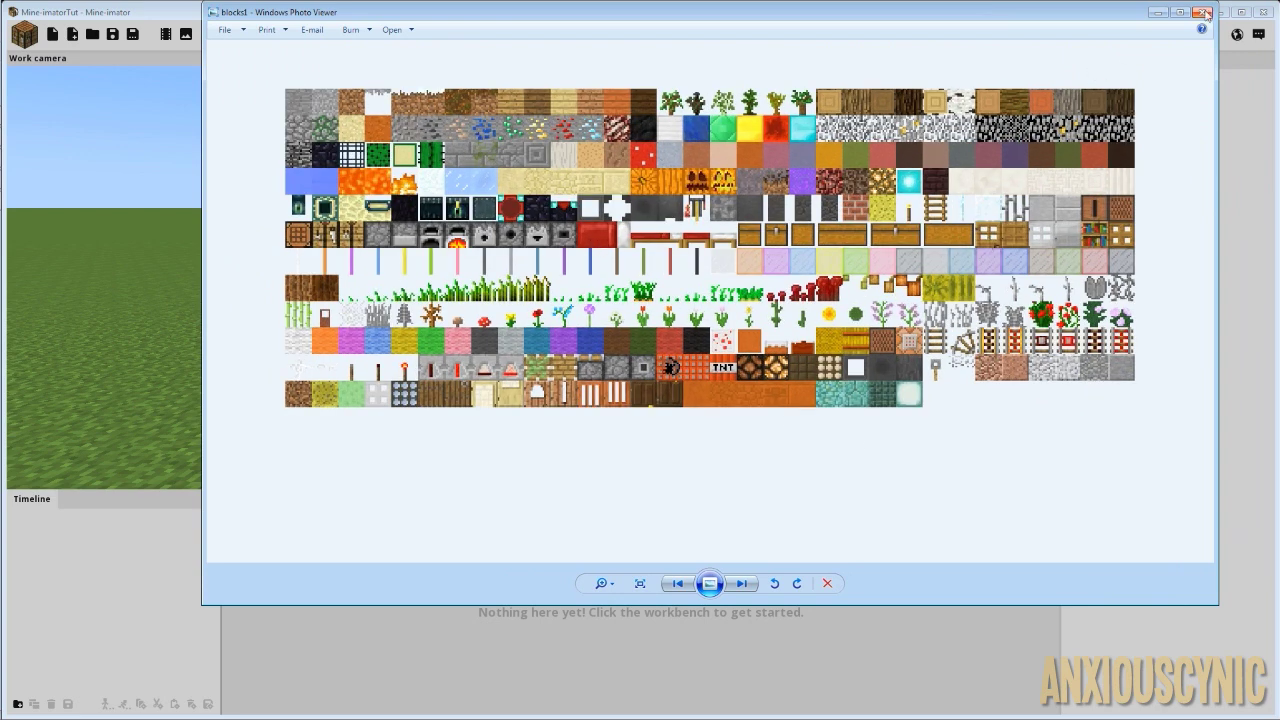
pyautogui.click(1203, 13)
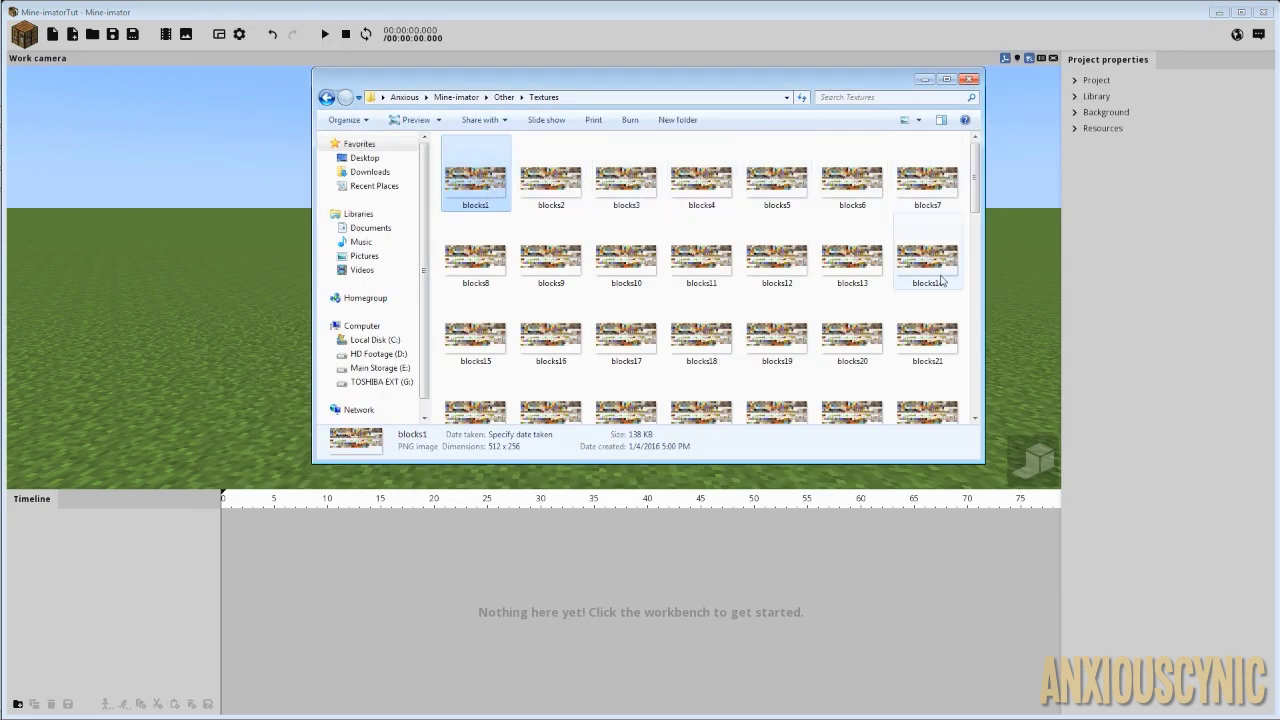
# Reopen blocks1, inspect its water and lava tiles up close, step through the following texture sheets, and close the viewer.
pyautogui.click(903, 349)
pyautogui.scroll(-3, 886, 343)
pyautogui.scroll(2, 840, 288)
pyautogui.scroll(1, 683, 345)
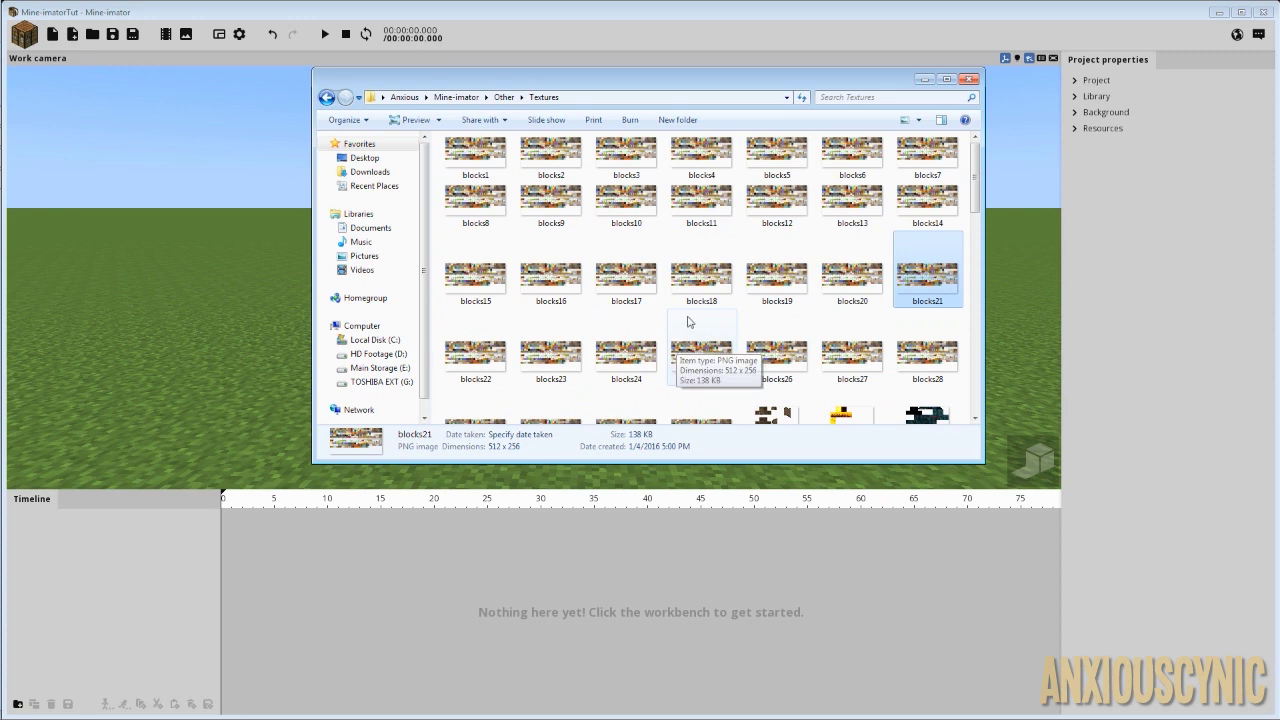
pyautogui.doubleClick(474, 156)
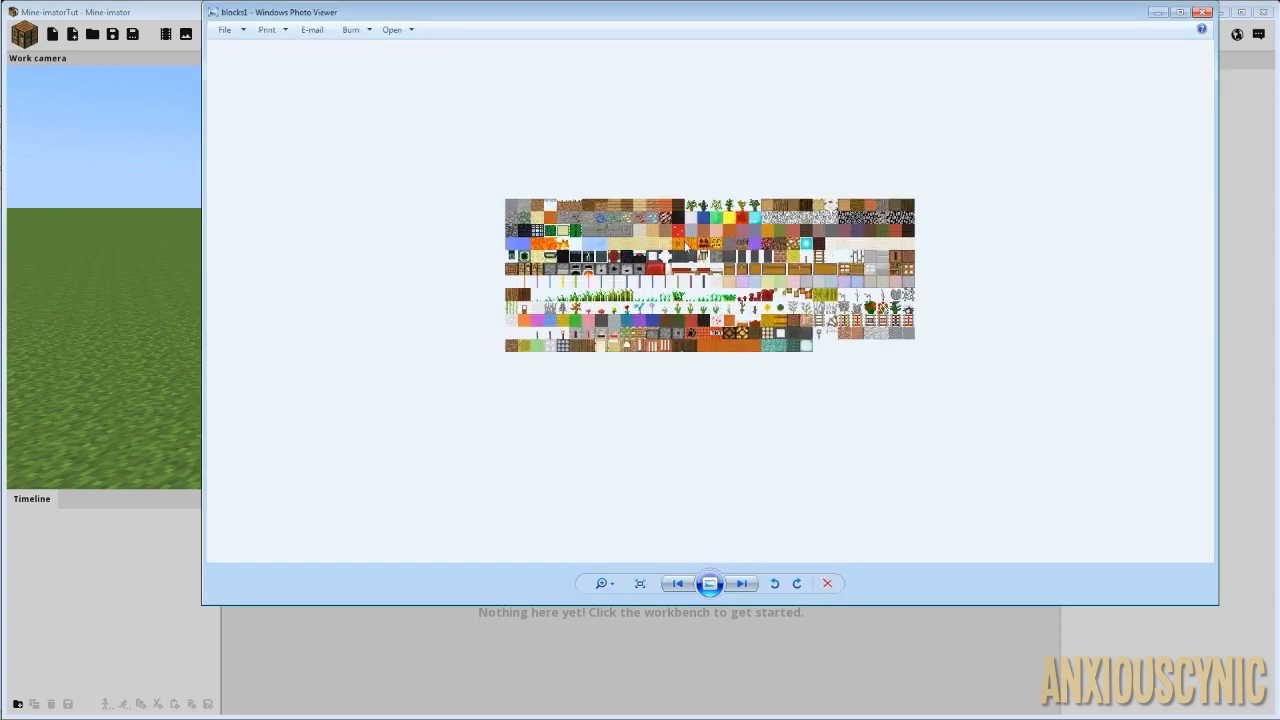
pyautogui.scroll(2, 680, 250)
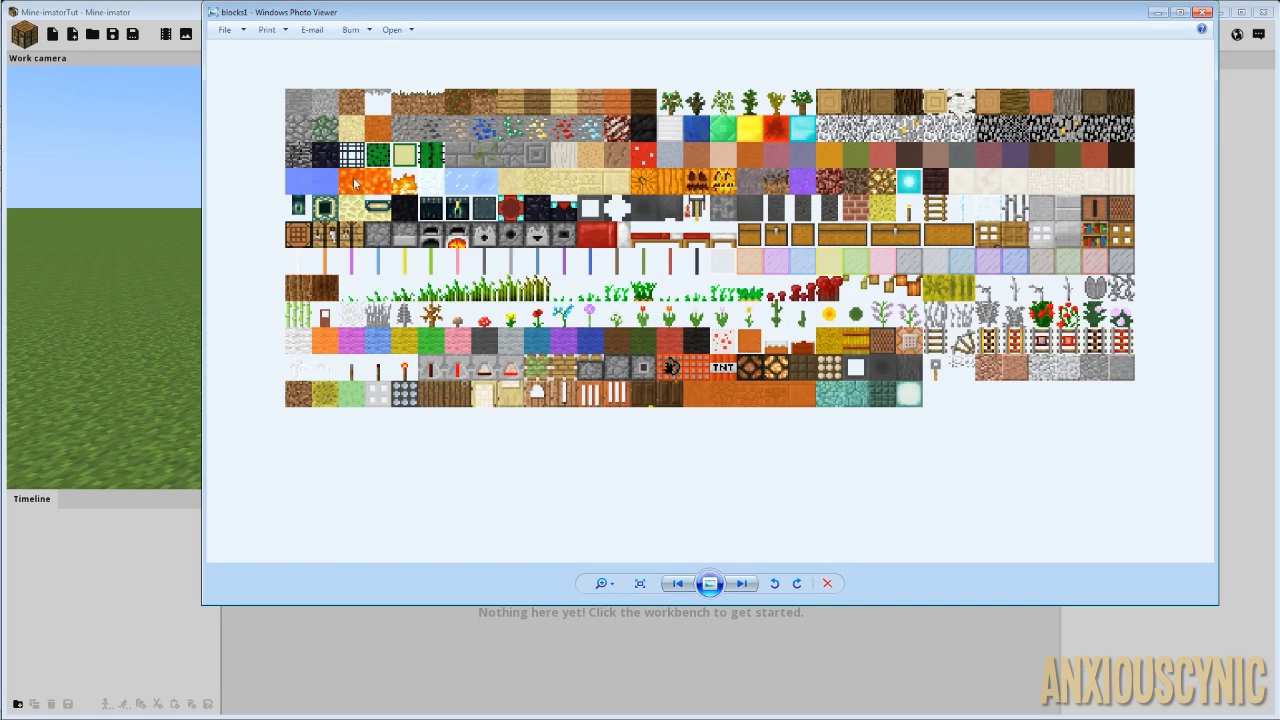
pyautogui.scroll(2, 309, 183)
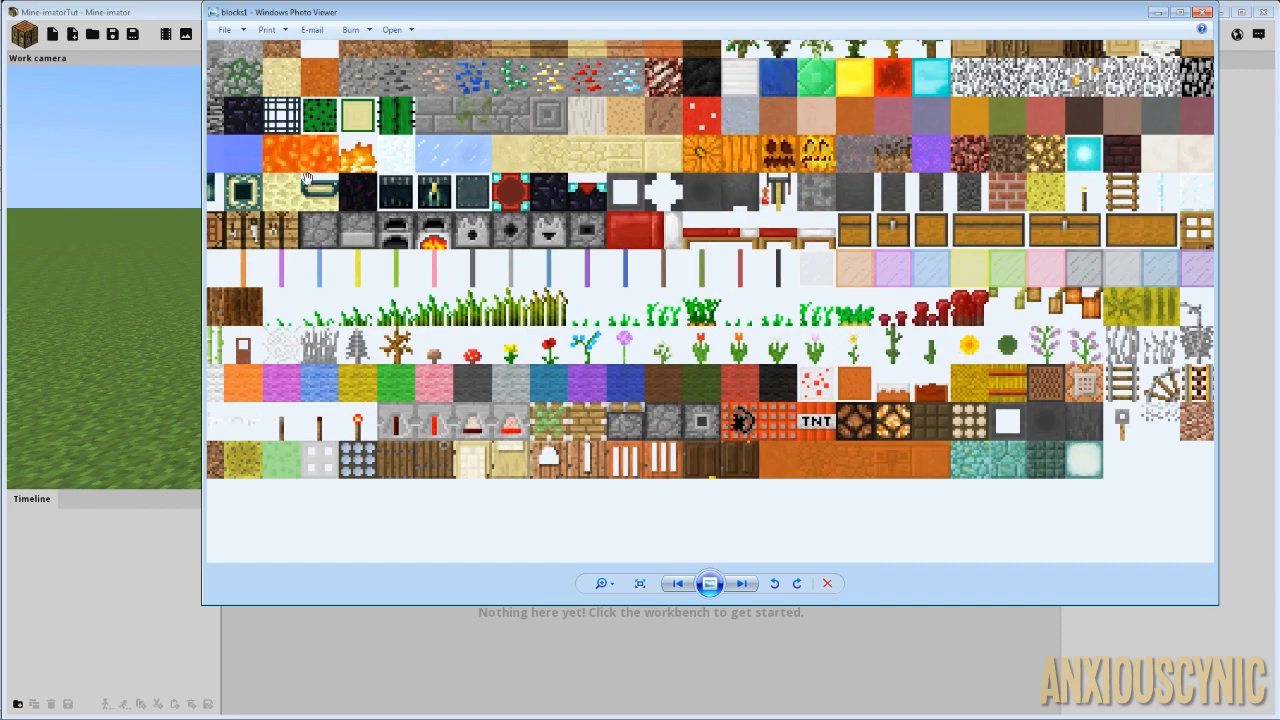
pyautogui.moveTo(308, 180); pyautogui.dragTo(447, 210)
pyautogui.click(741, 585)
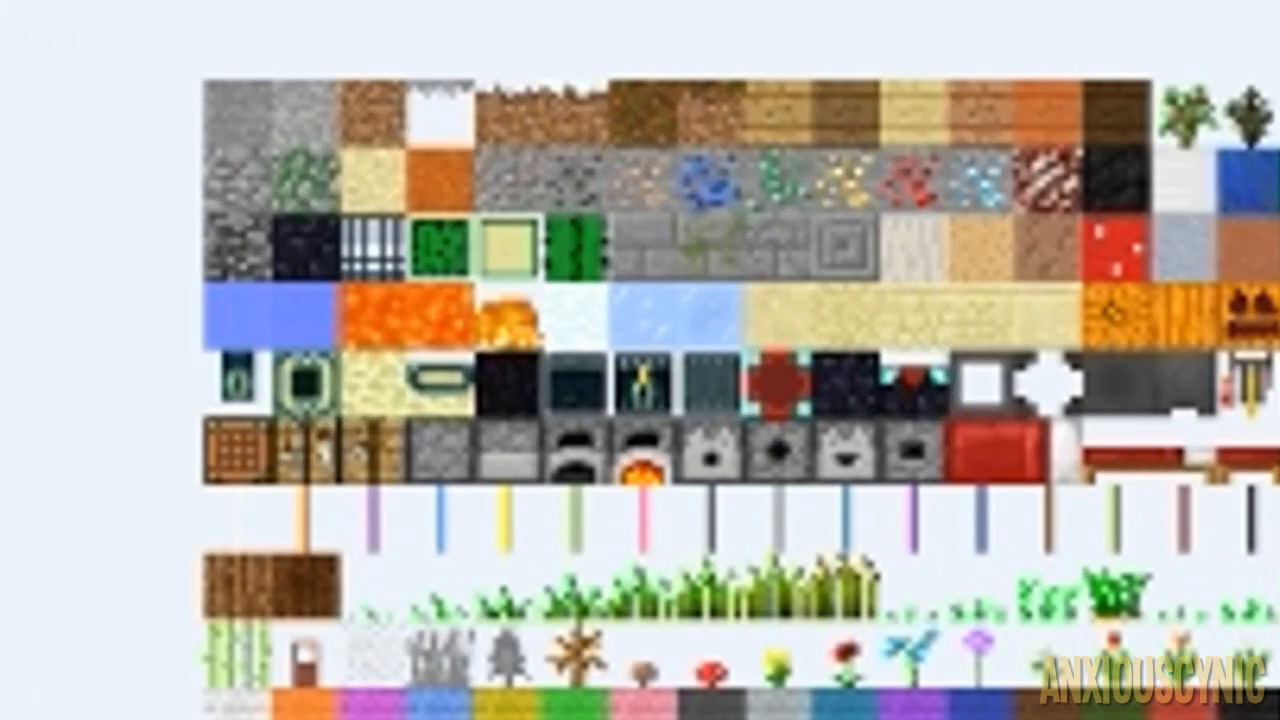
pyautogui.click(741, 585)
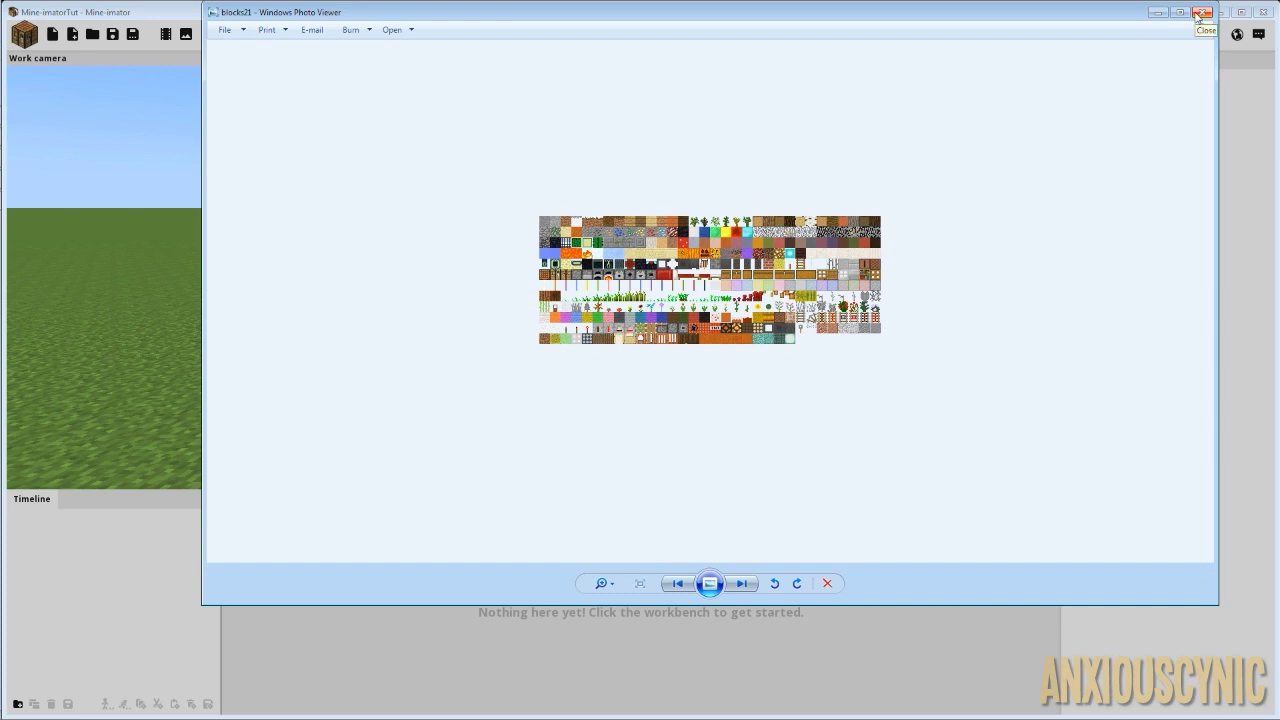
pyautogui.click(1199, 13)
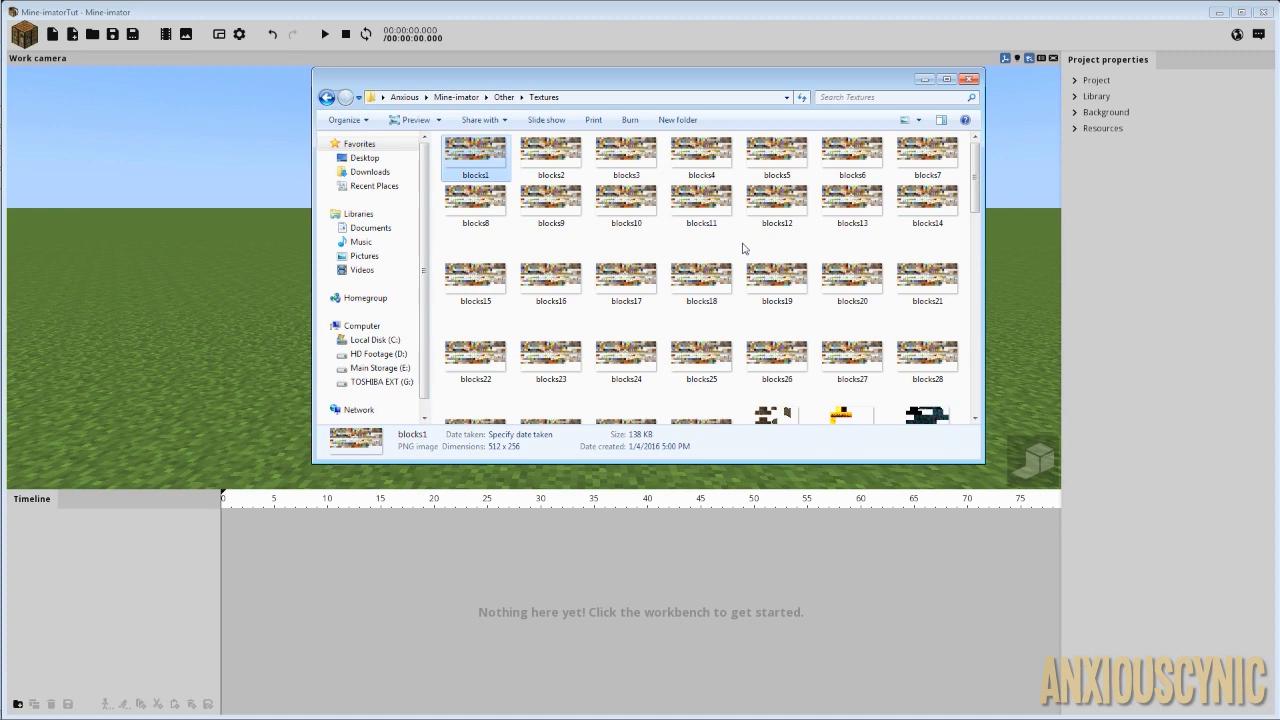
# View the blocks2 texture sheet in the photo viewer and return to the Textures folder.
pyautogui.doubleClick(548, 155)
pyautogui.scroll(1, 660, 307)
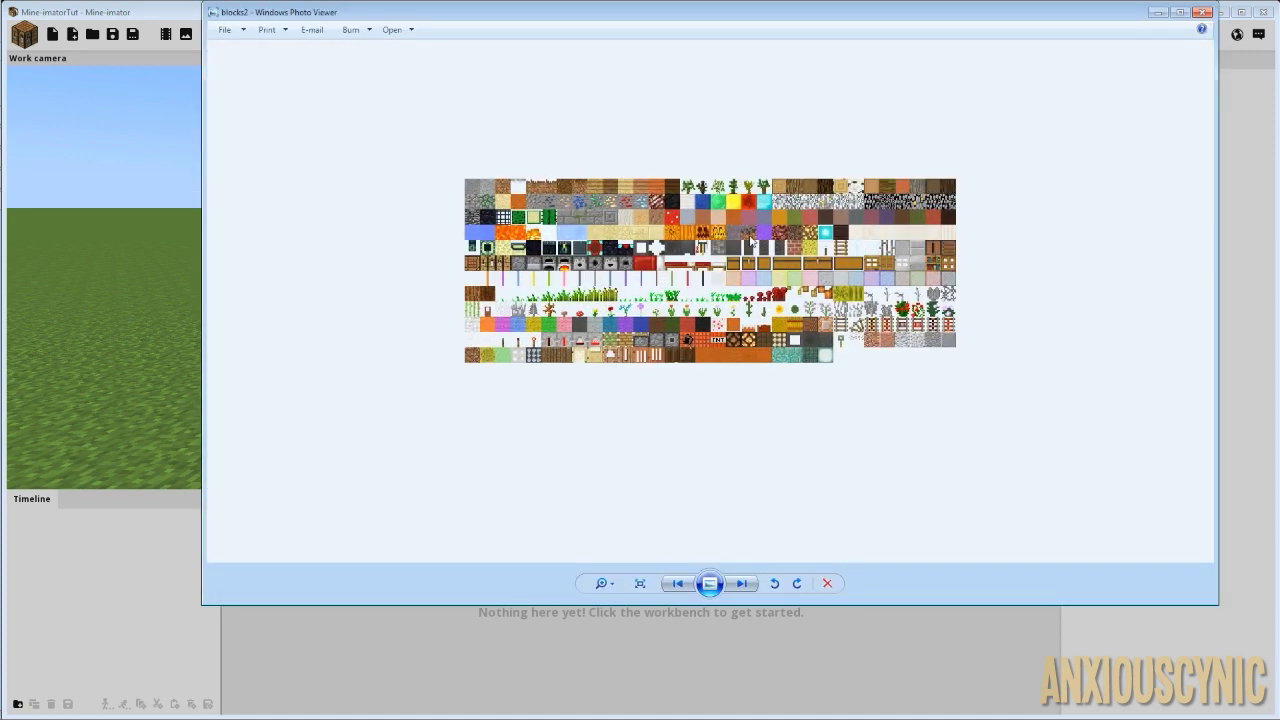
pyautogui.click(1205, 13)
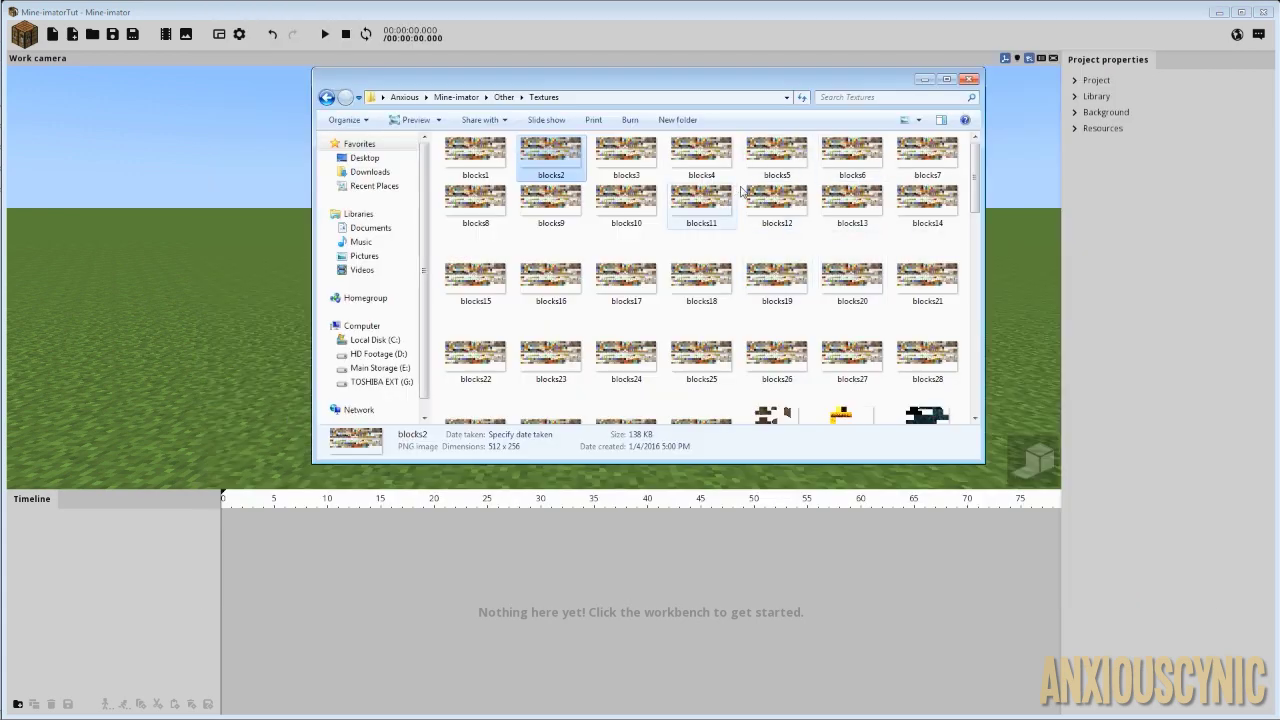
pyautogui.scroll(-5, 759, 261)
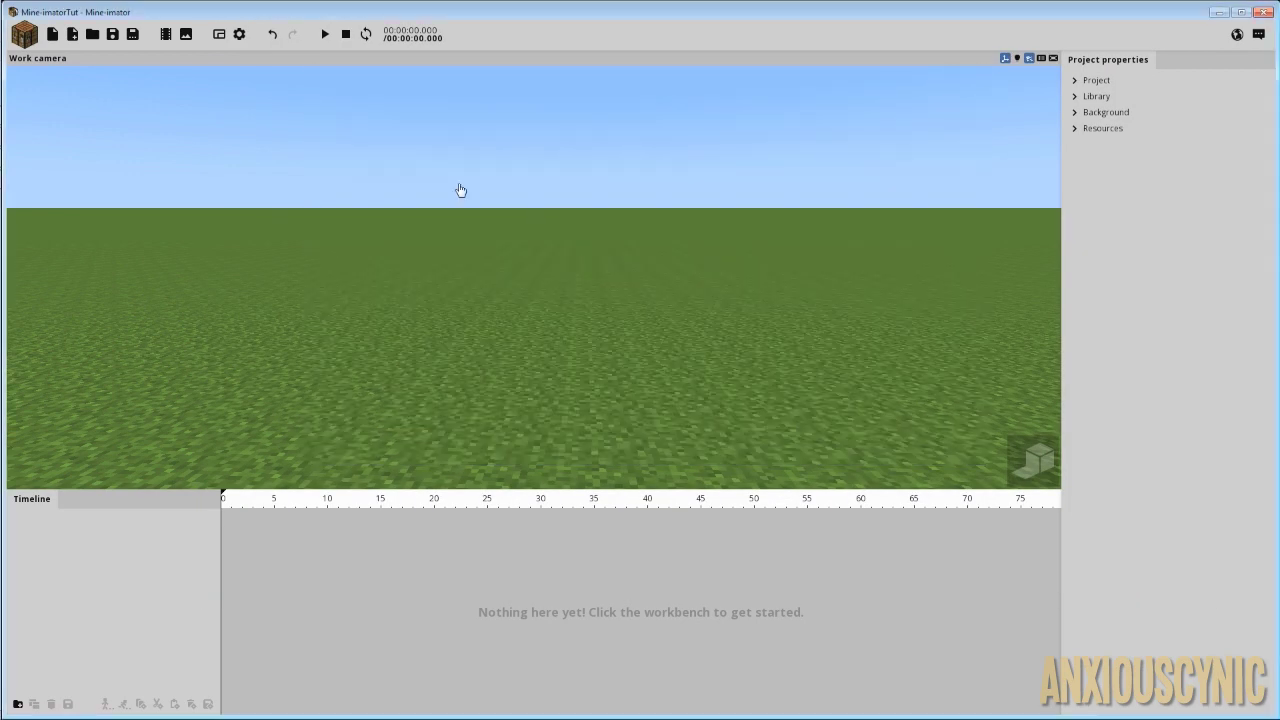
# Create a scenery object in Mine-imator by importing the schematic Piece of FilmWorld 3 from a world.
pyautogui.click(25, 36)
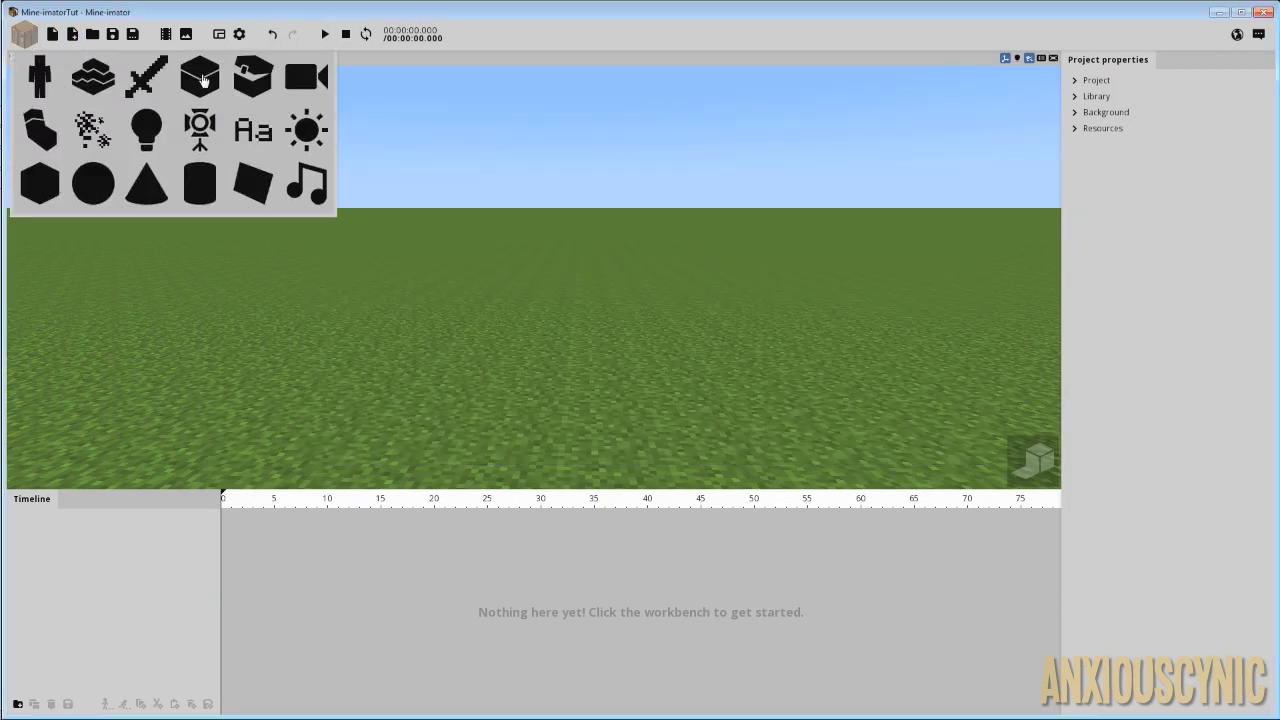
pyautogui.click(112, 77)
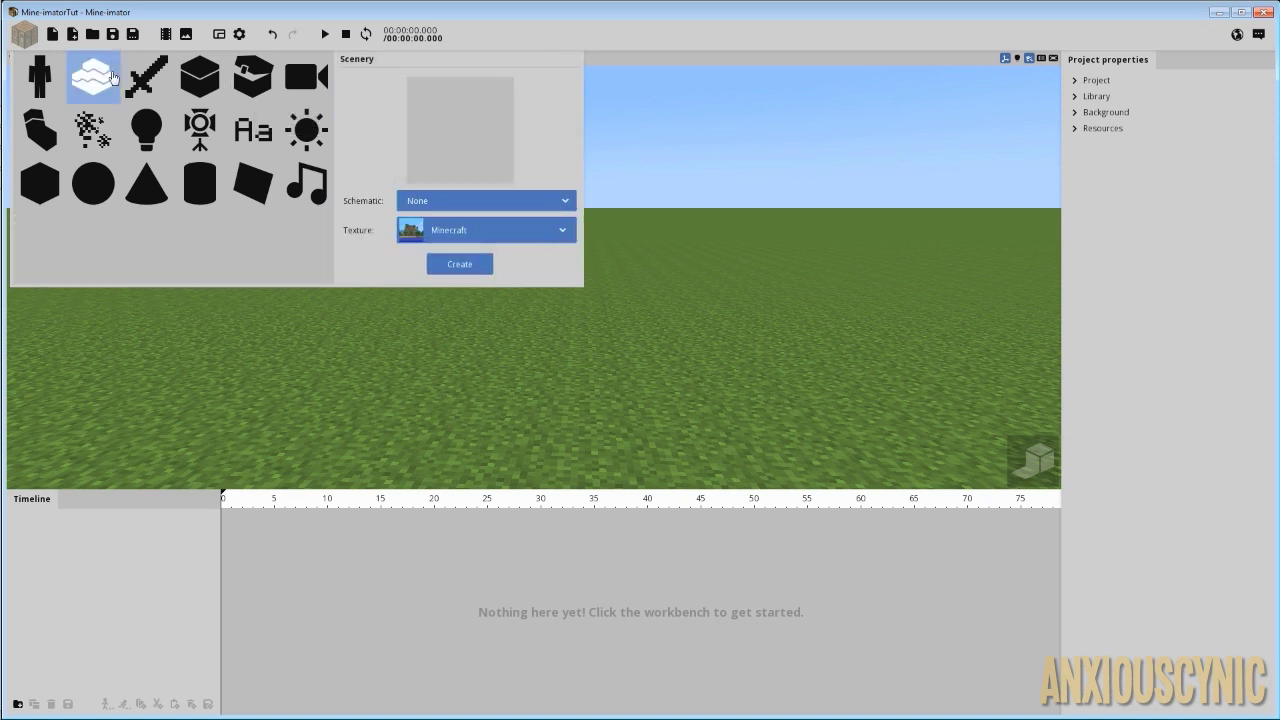
pyautogui.click(471, 204)
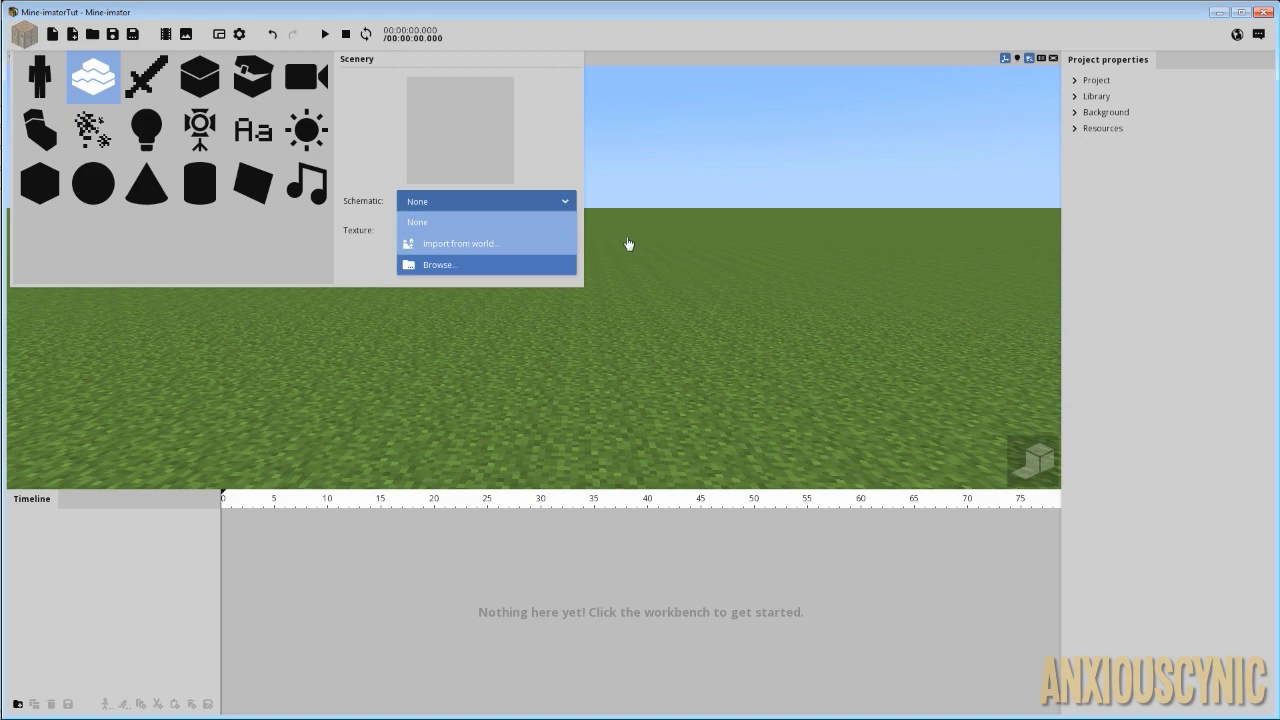
pyautogui.click(460, 243)
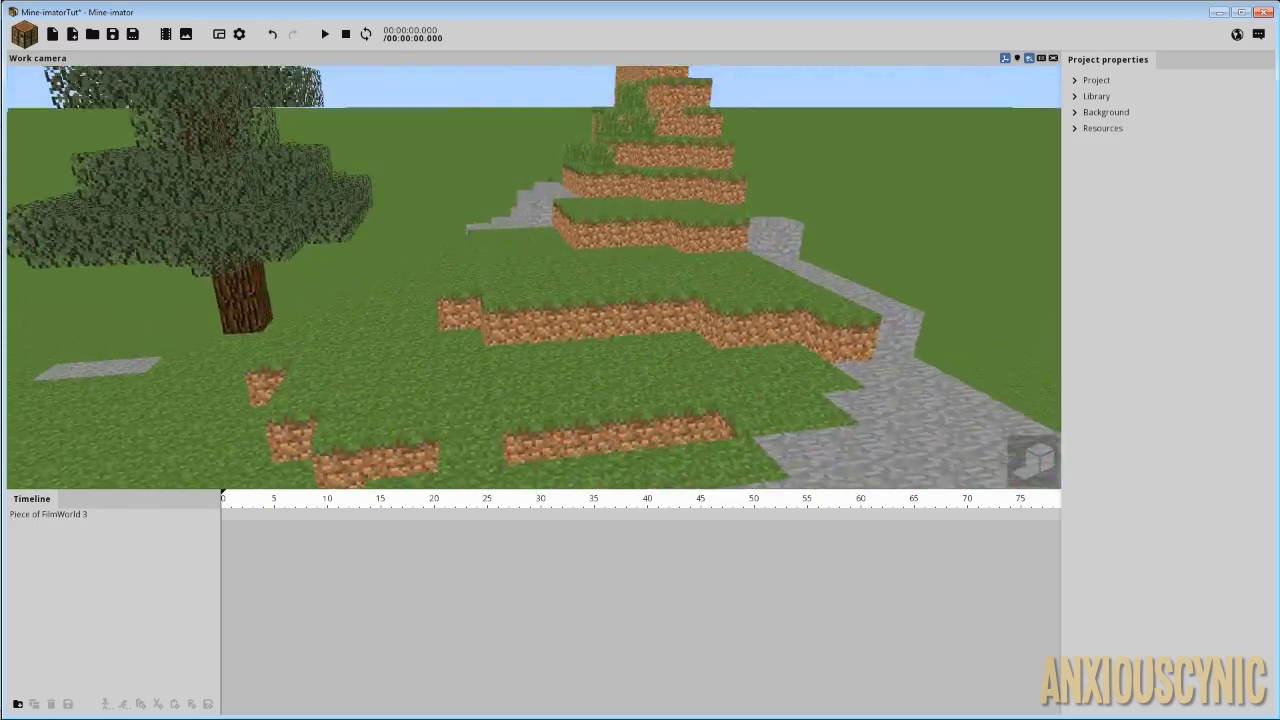
pyautogui.moveTo(748, 281); pyautogui.dragTo(779, 287, button='right')
pyautogui.moveTo(801, 312)
pyautogui.mouseDown()
pyautogui.moveTo(765, 296)
pyautogui.moveTo(794, 309)
pyautogui.mouseUp()
pyautogui.scroll(-3, 794, 309)
pyautogui.moveTo(794, 309); pyautogui.dragTo(723, 277, button='right')
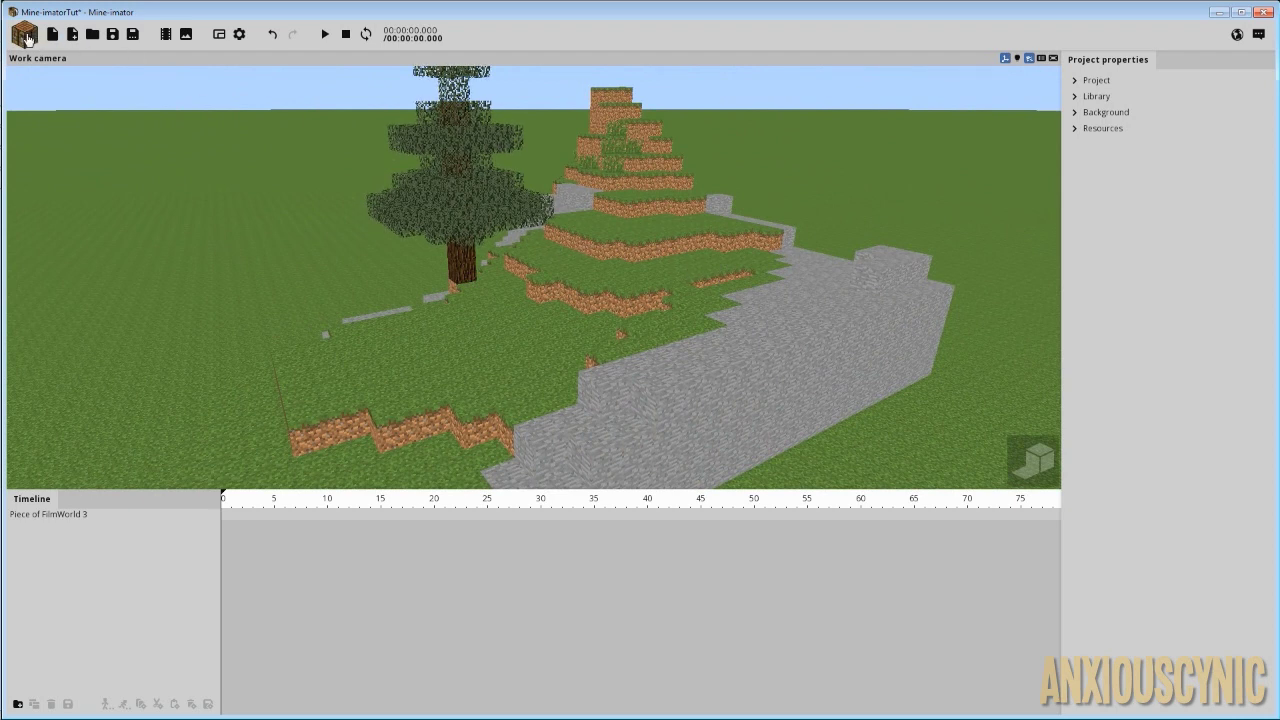
# Check which textures the workbench offers for the Piece of FilmWorld 3 scenery, without creating another instance.
pyautogui.click(72, 34)
pyautogui.click(93, 77)
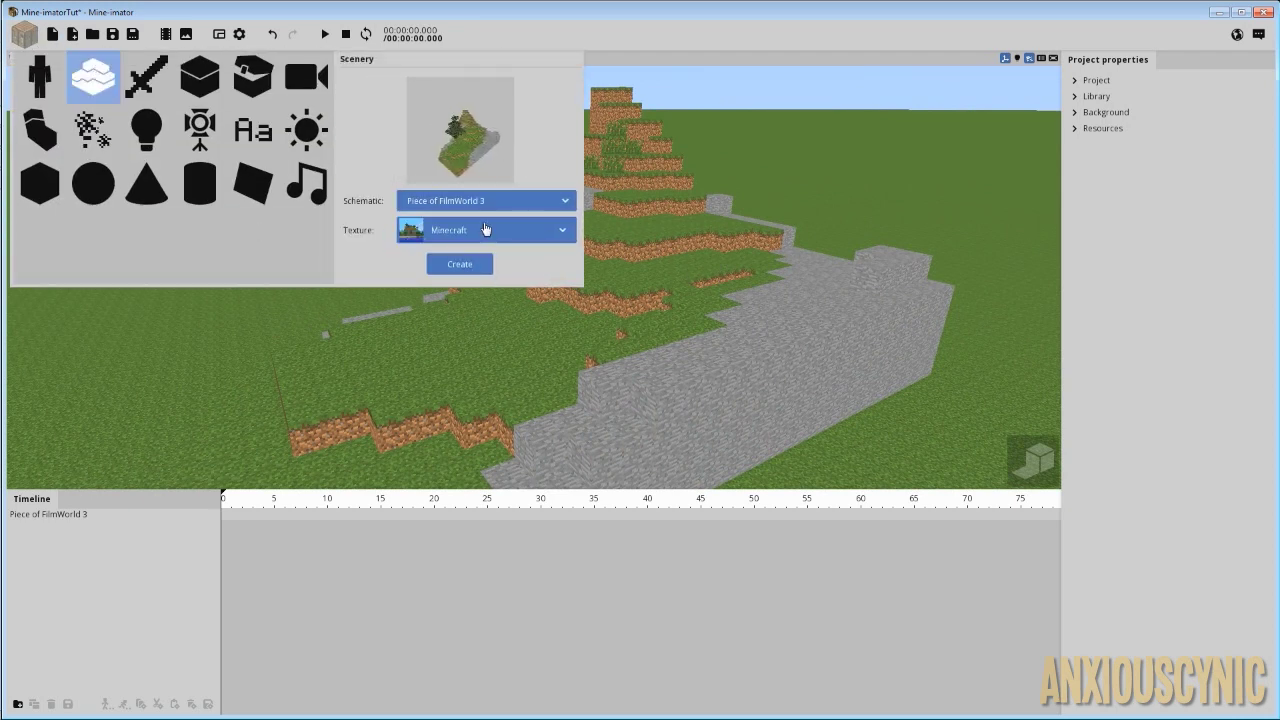
pyautogui.click(485, 231)
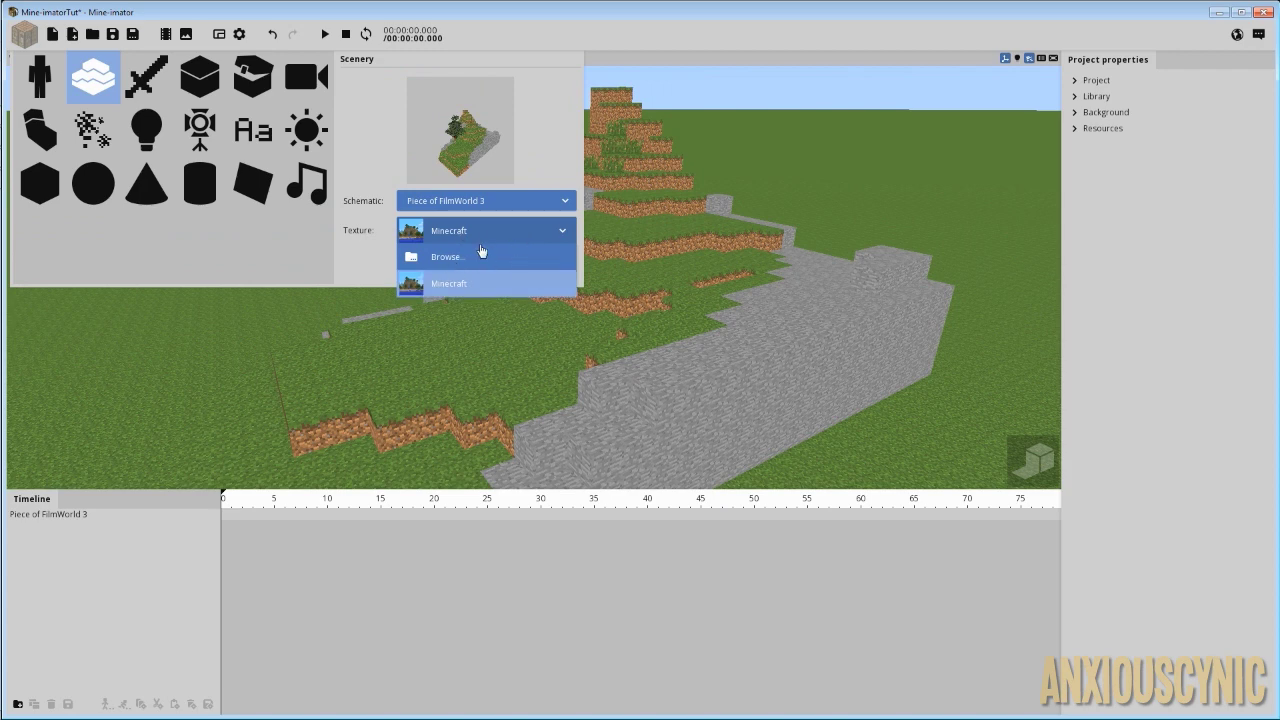
pyautogui.click(474, 232)
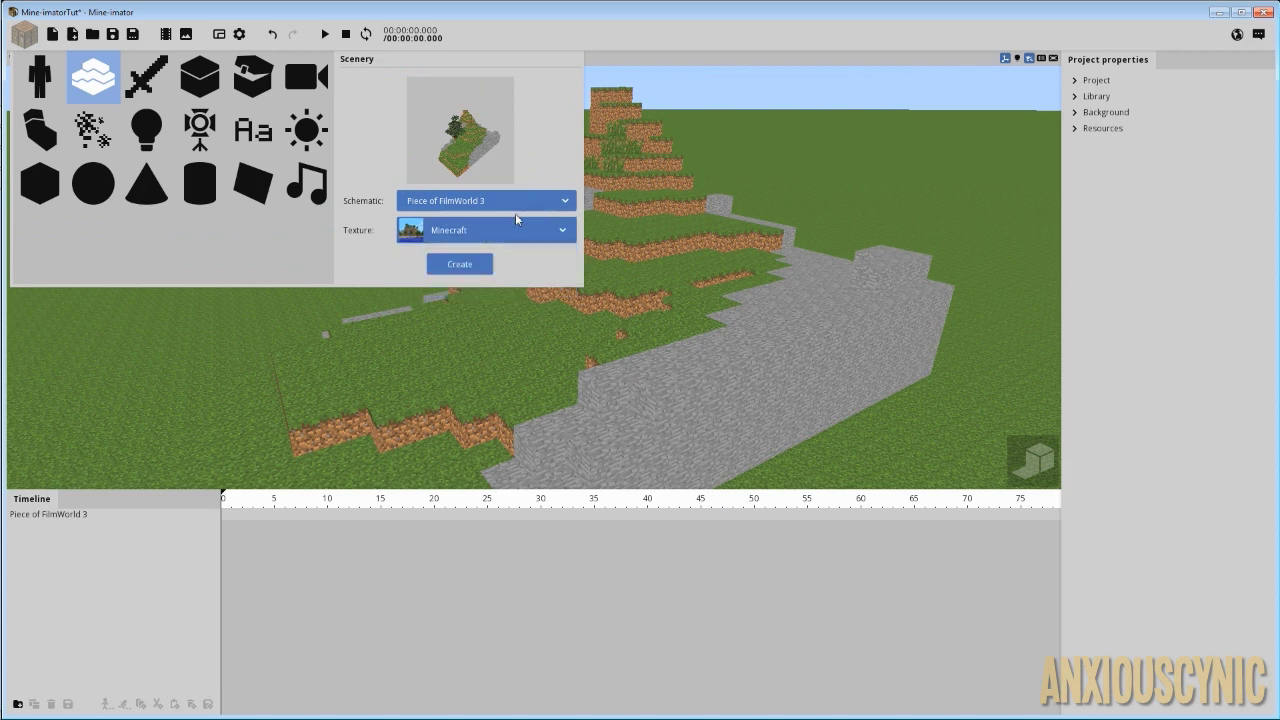
pyautogui.click(575, 40)
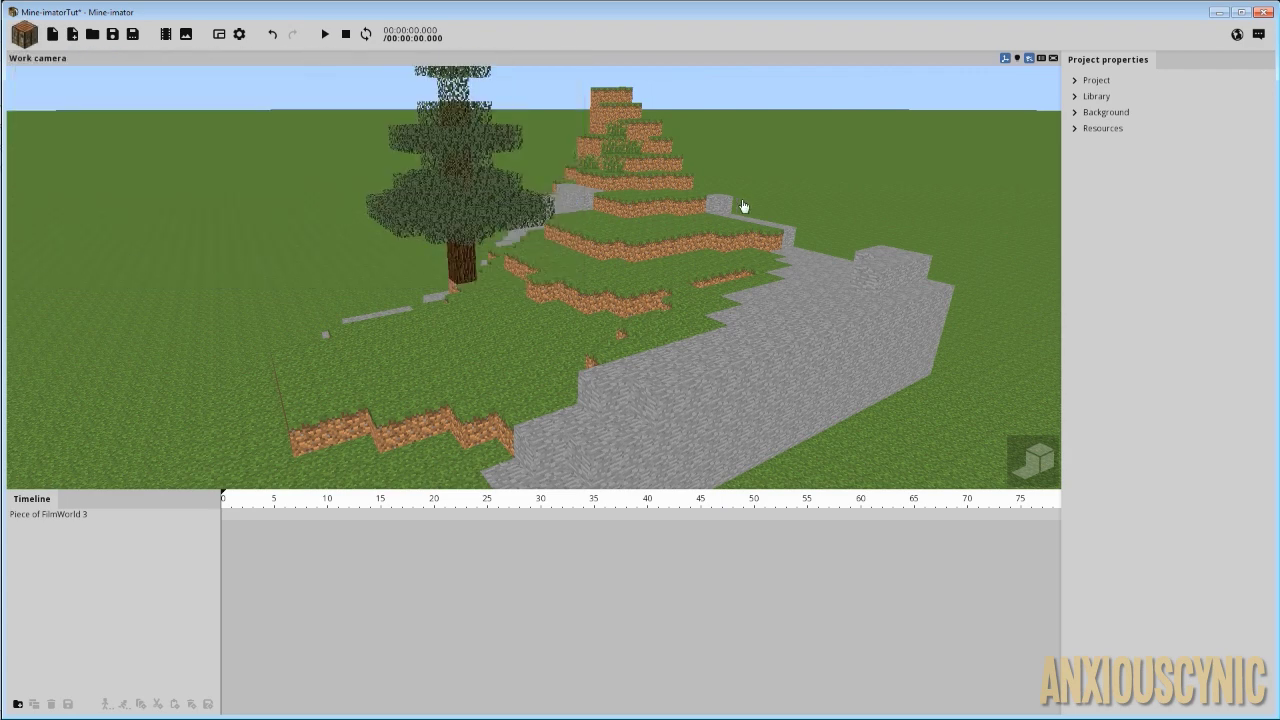
# Select the Piece of FilmWorld 3 scenery and view its entry in the project library.
pyautogui.click(669, 309)
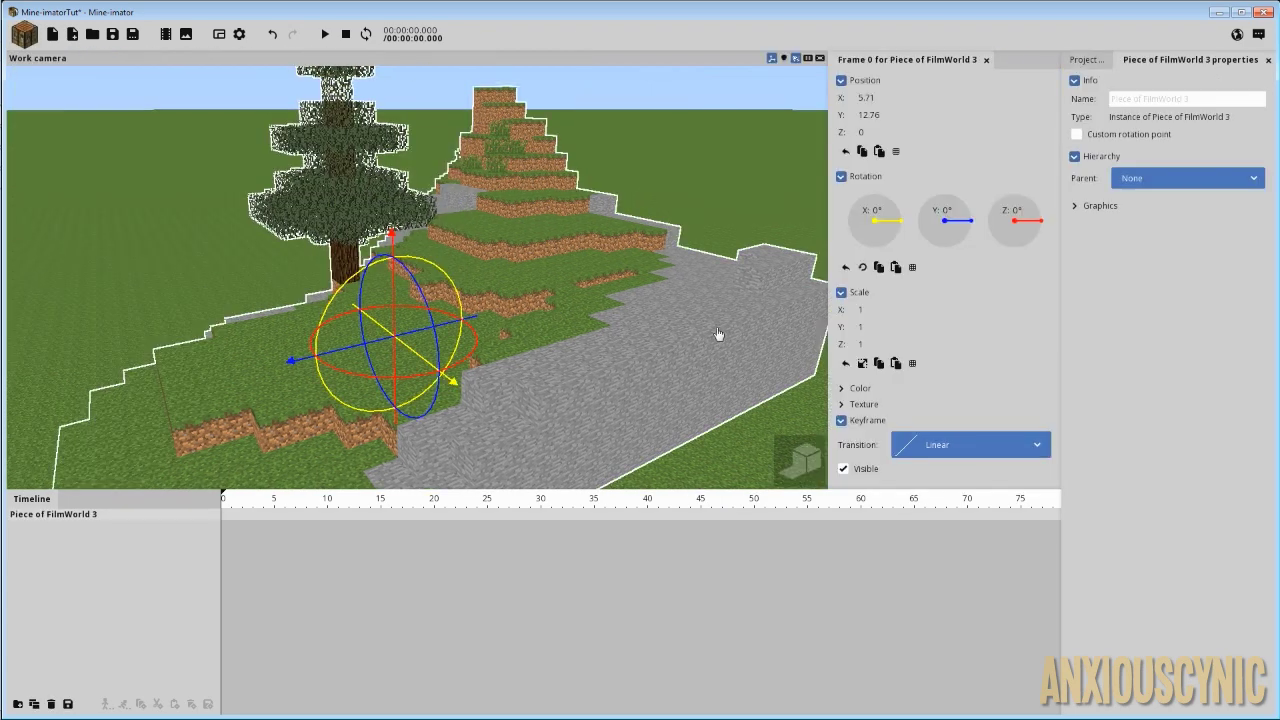
pyautogui.click(1087, 60)
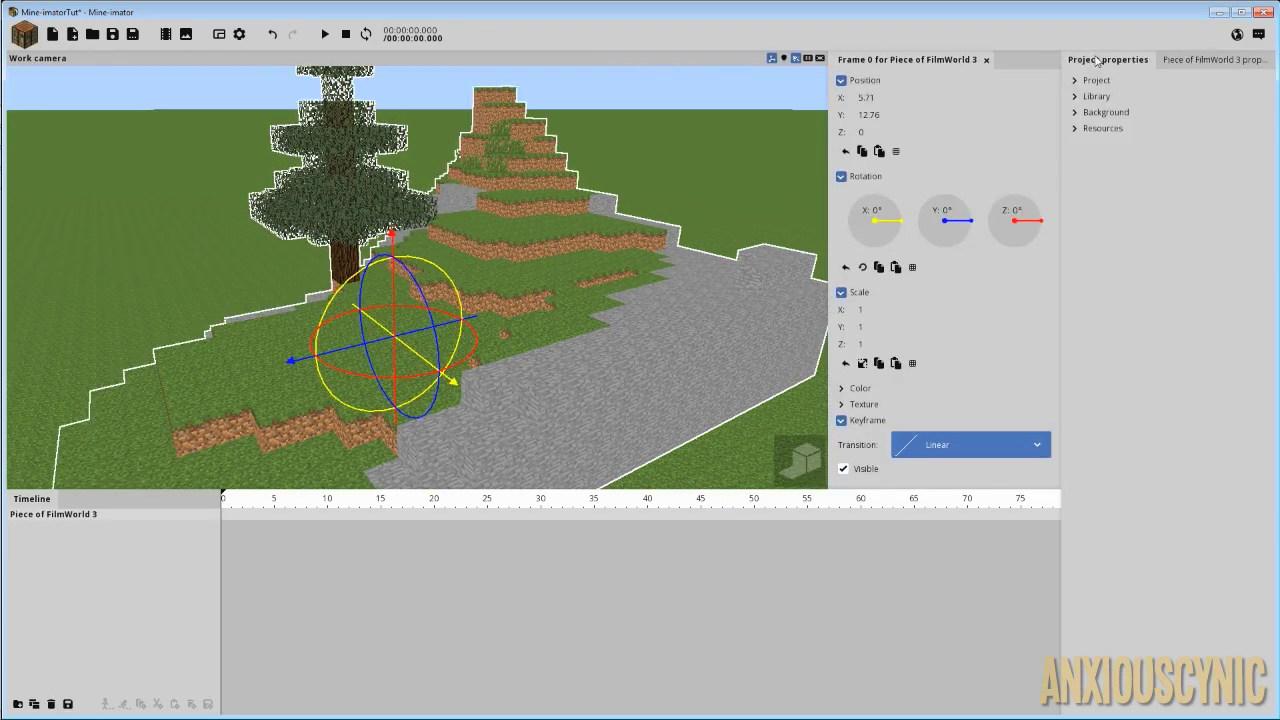
pyautogui.click(1090, 96)
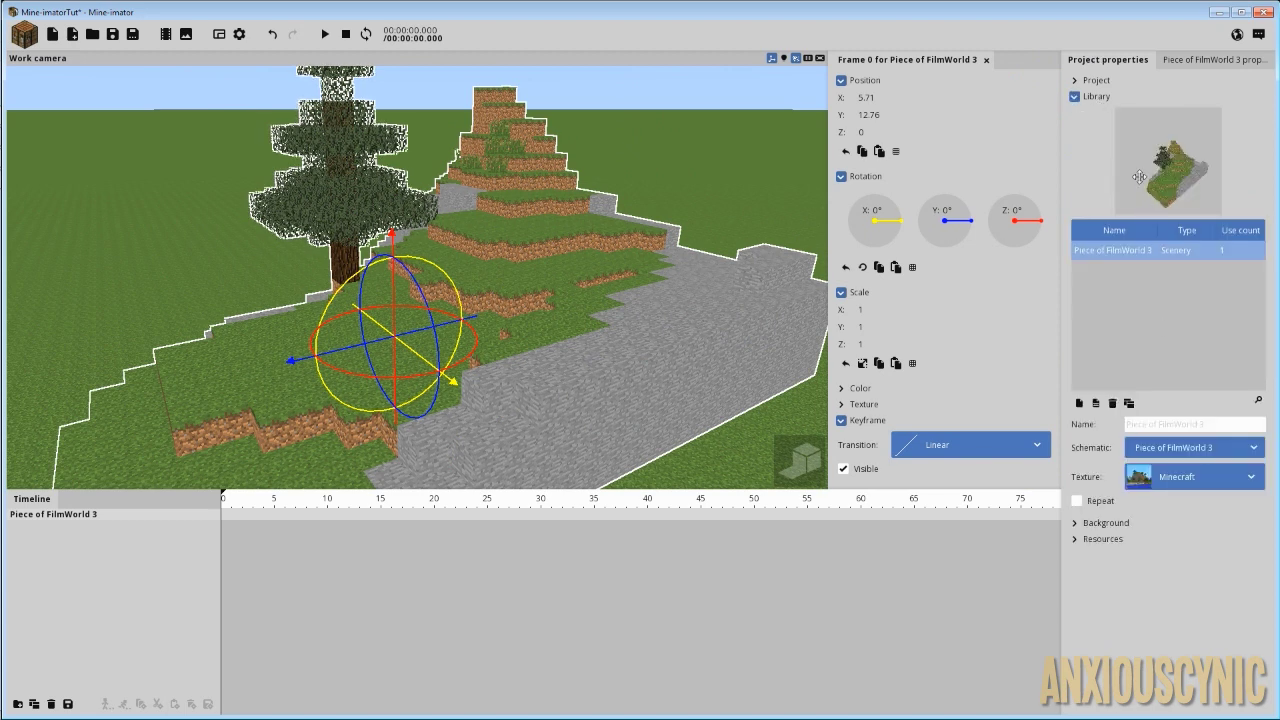
# Check which textures the scenery's first keyframe offers, keeping Default (Minecraft).
pyautogui.click(1205, 60)
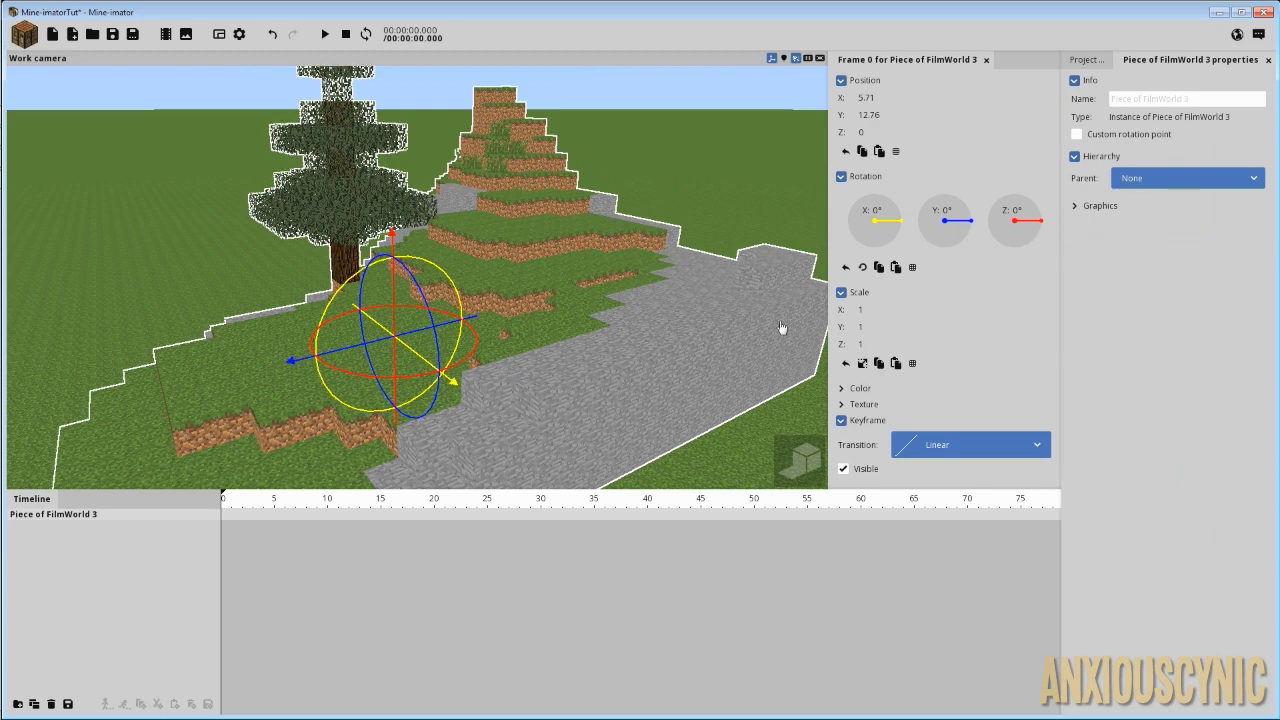
pyautogui.click(860, 404)
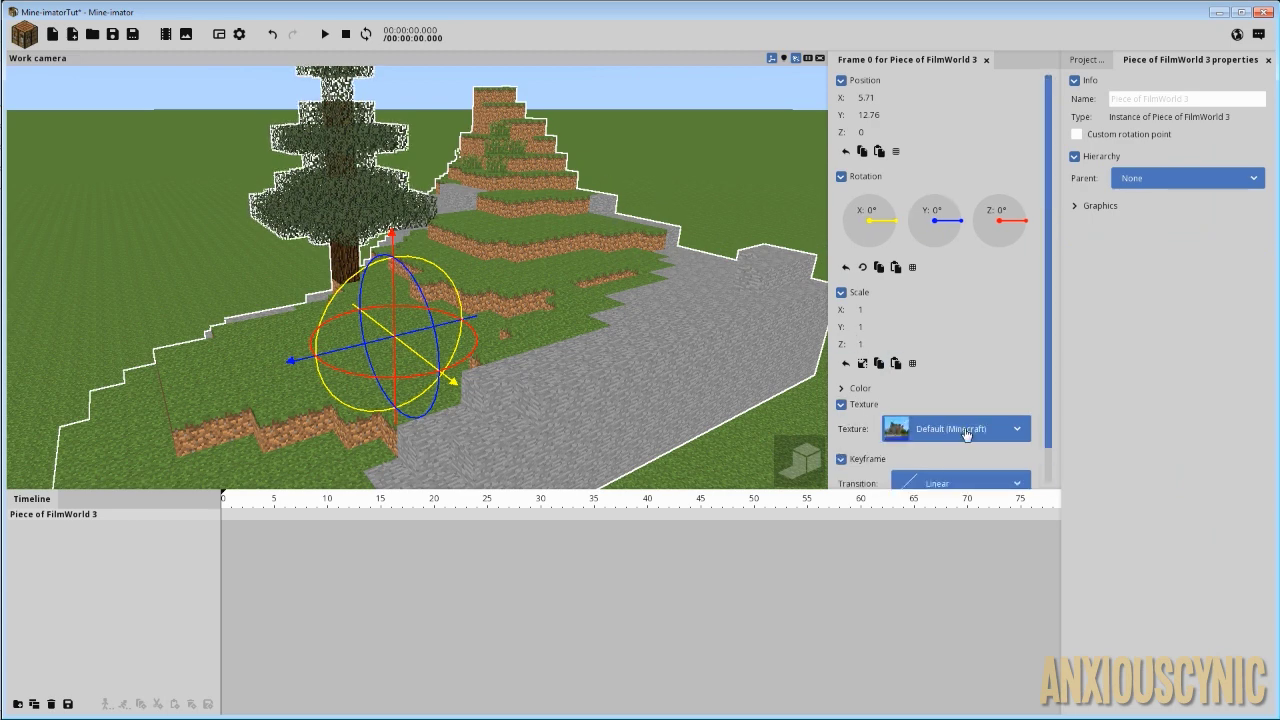
pyautogui.click(948, 426)
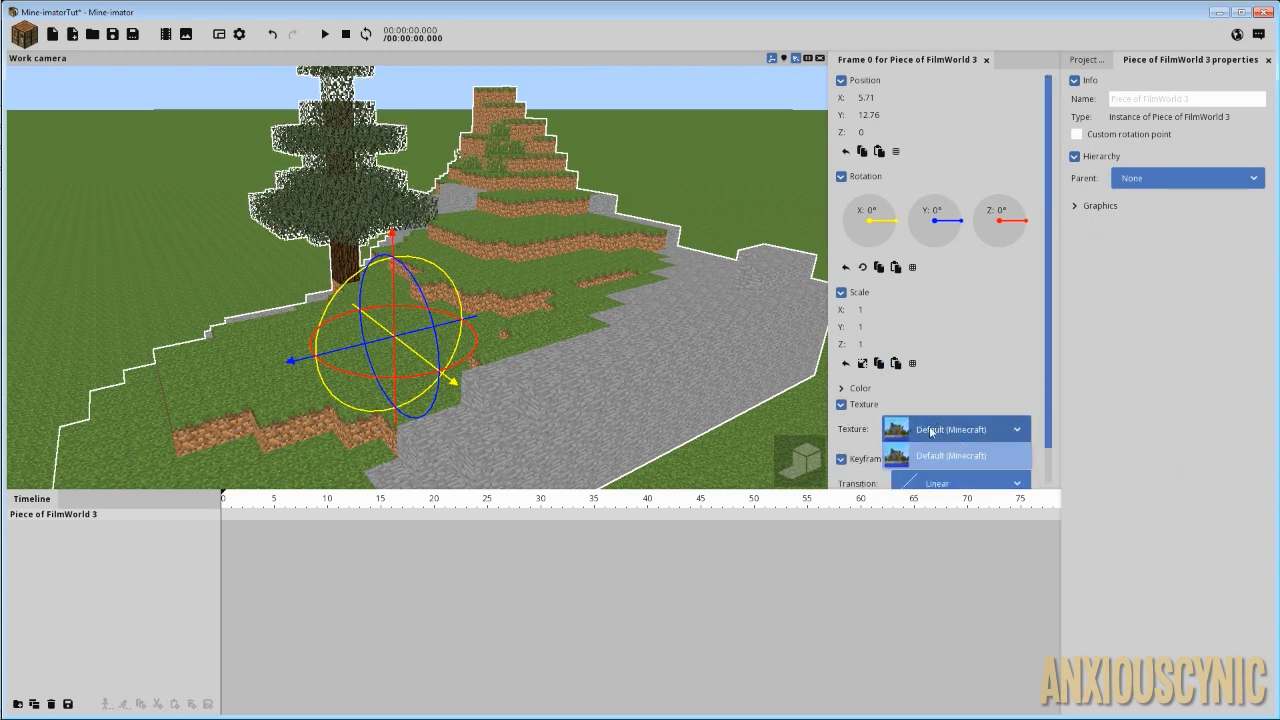
pyautogui.click(924, 453)
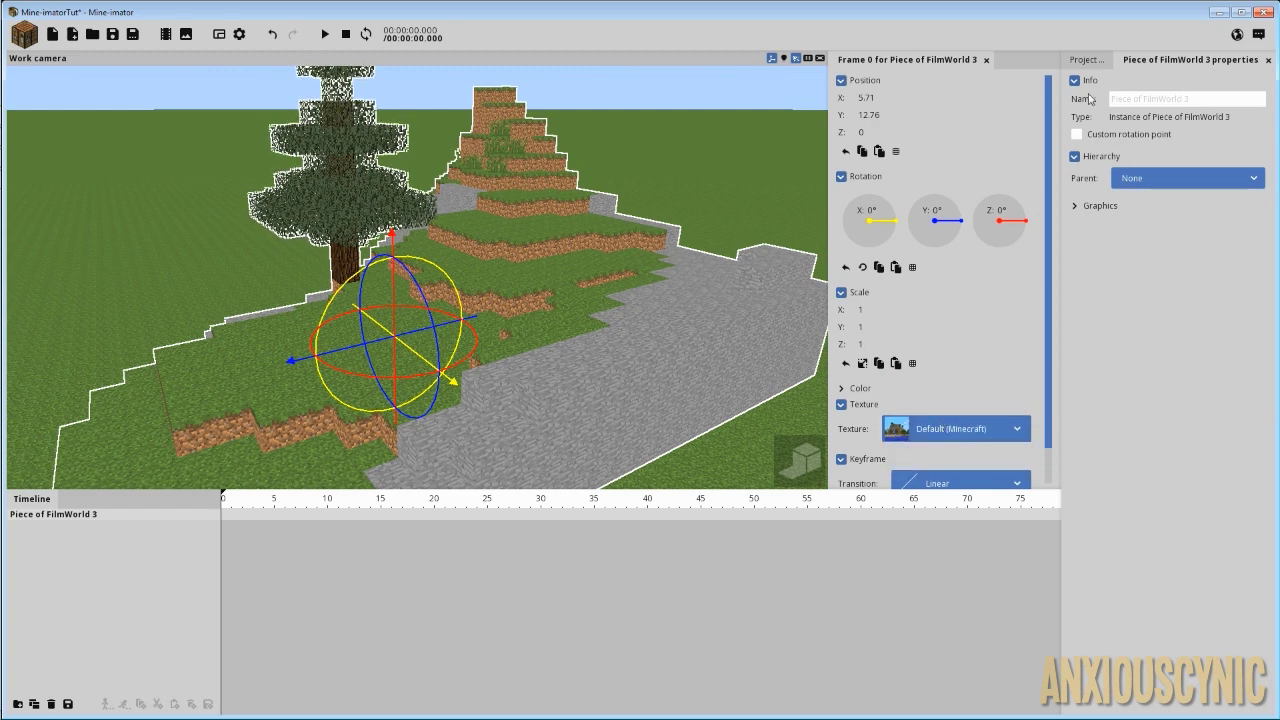
# Close the frame editor and assign blocks_frame1_fixed from the R3D.CRAFT - Default Realism folder as the library scenery's texture.
pyautogui.click(1085, 60)
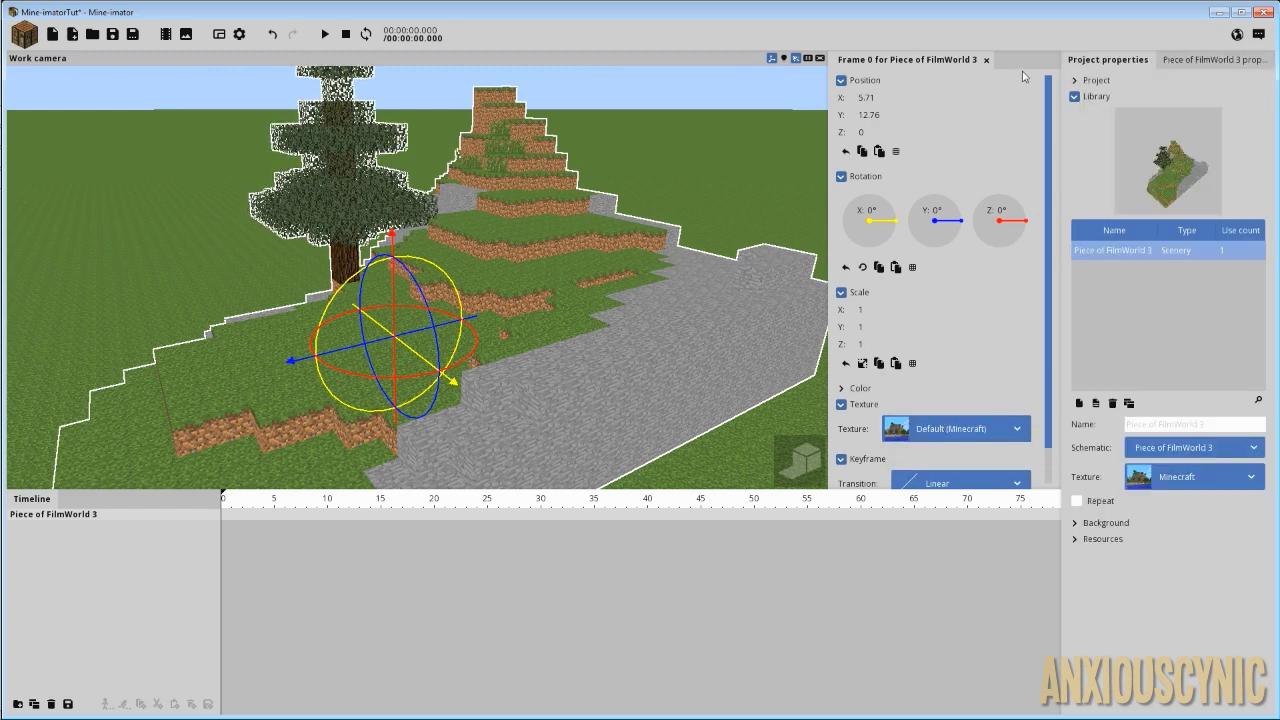
pyautogui.click(987, 61)
pyautogui.click(1160, 478)
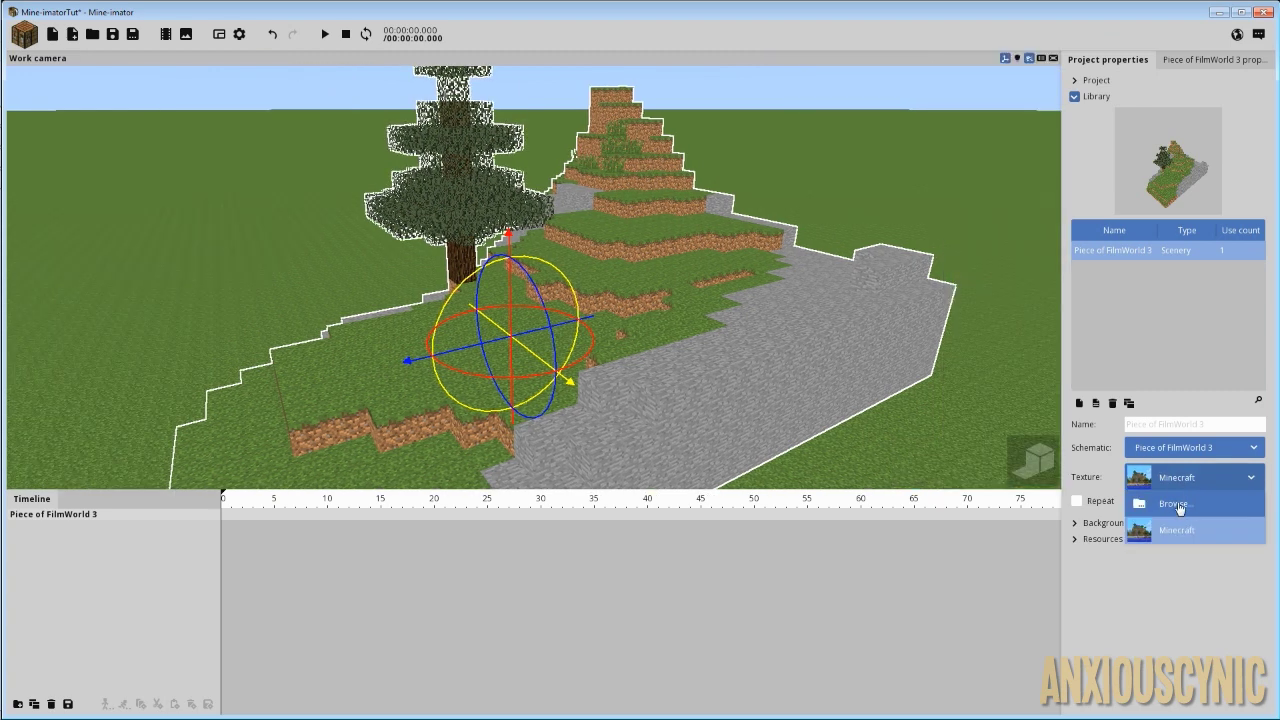
pyautogui.click(1178, 504)
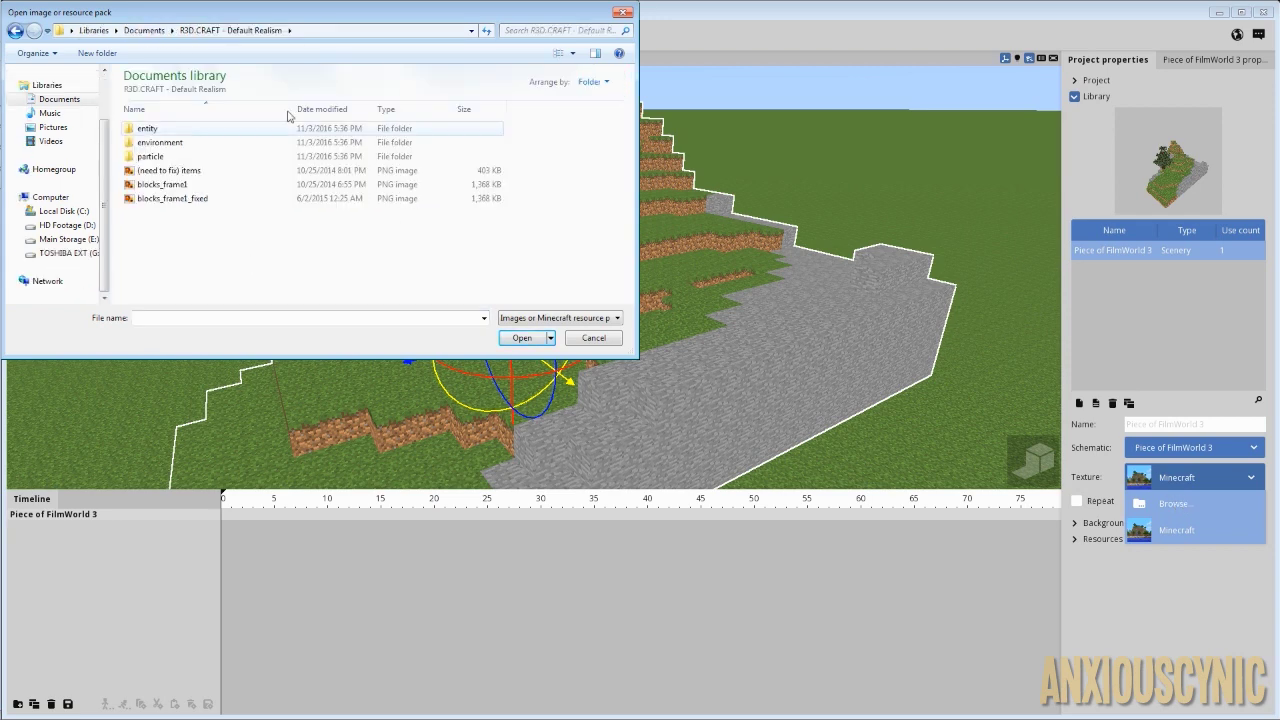
pyautogui.moveTo(243, 19); pyautogui.dragTo(401, 52)
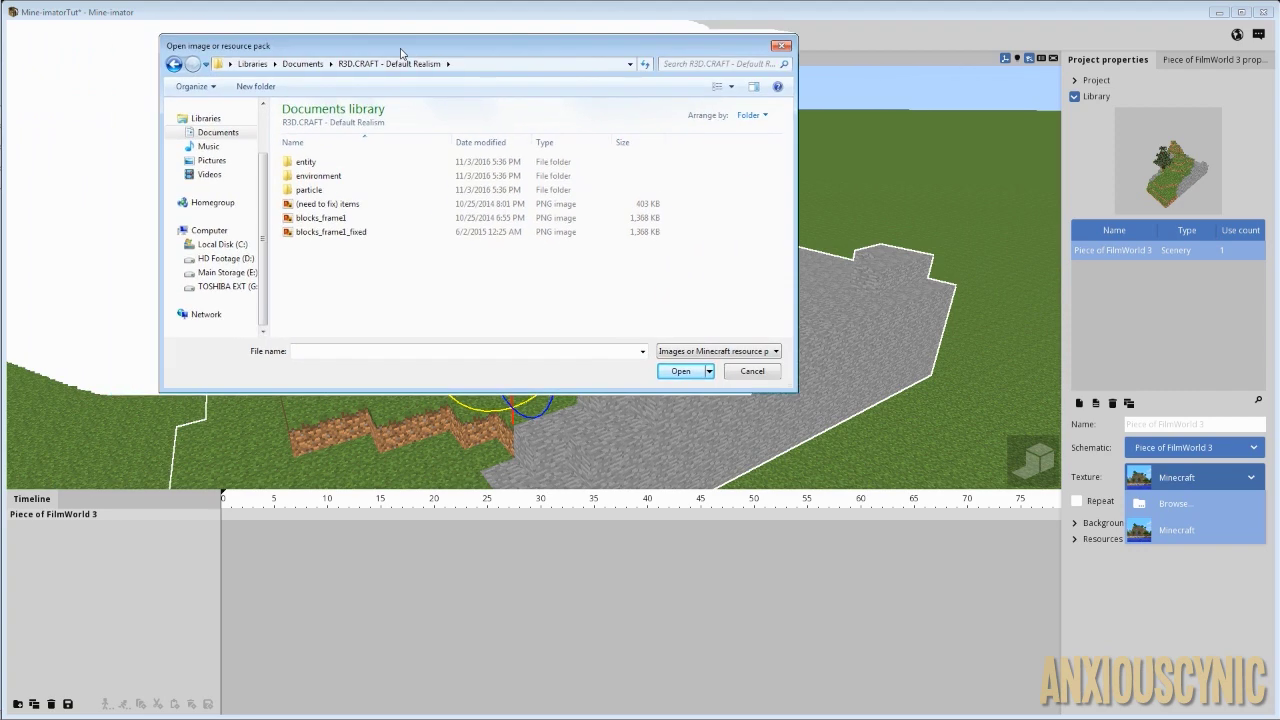
pyautogui.doubleClick(337, 161)
pyautogui.click(312, 176)
pyautogui.click(319, 205)
pyautogui.press('BackSpace')
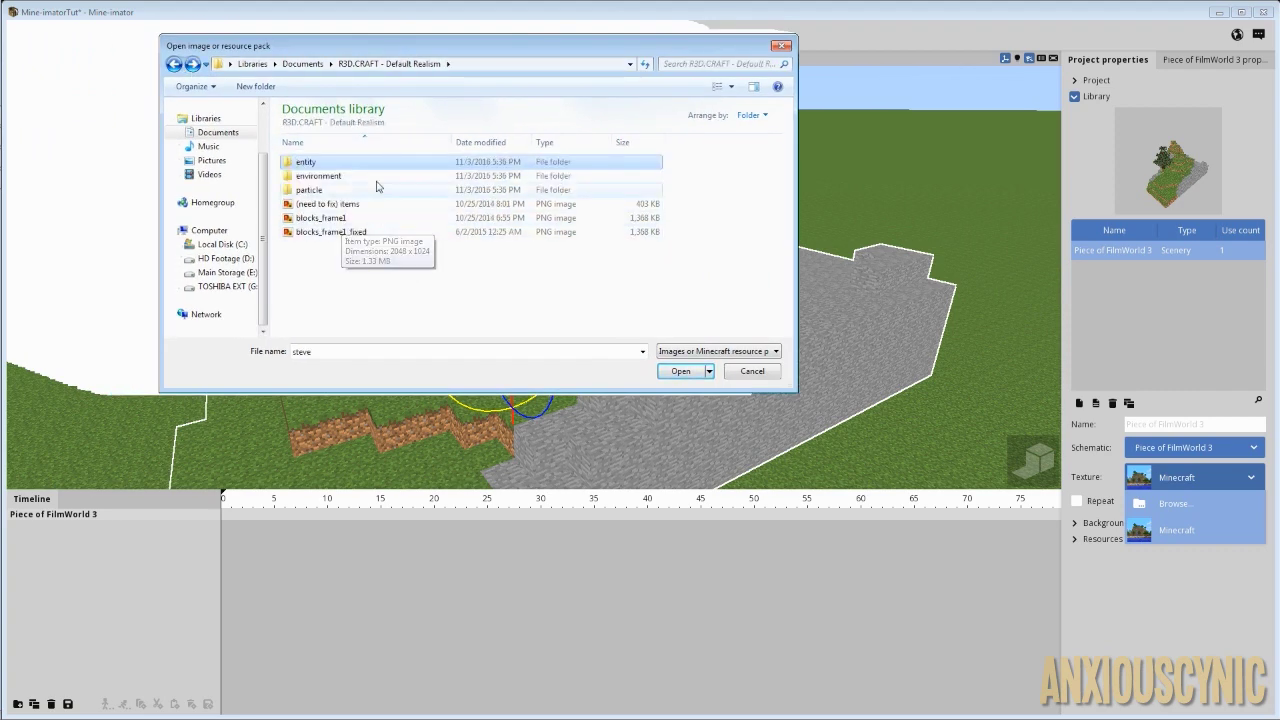
pyautogui.click(354, 235)
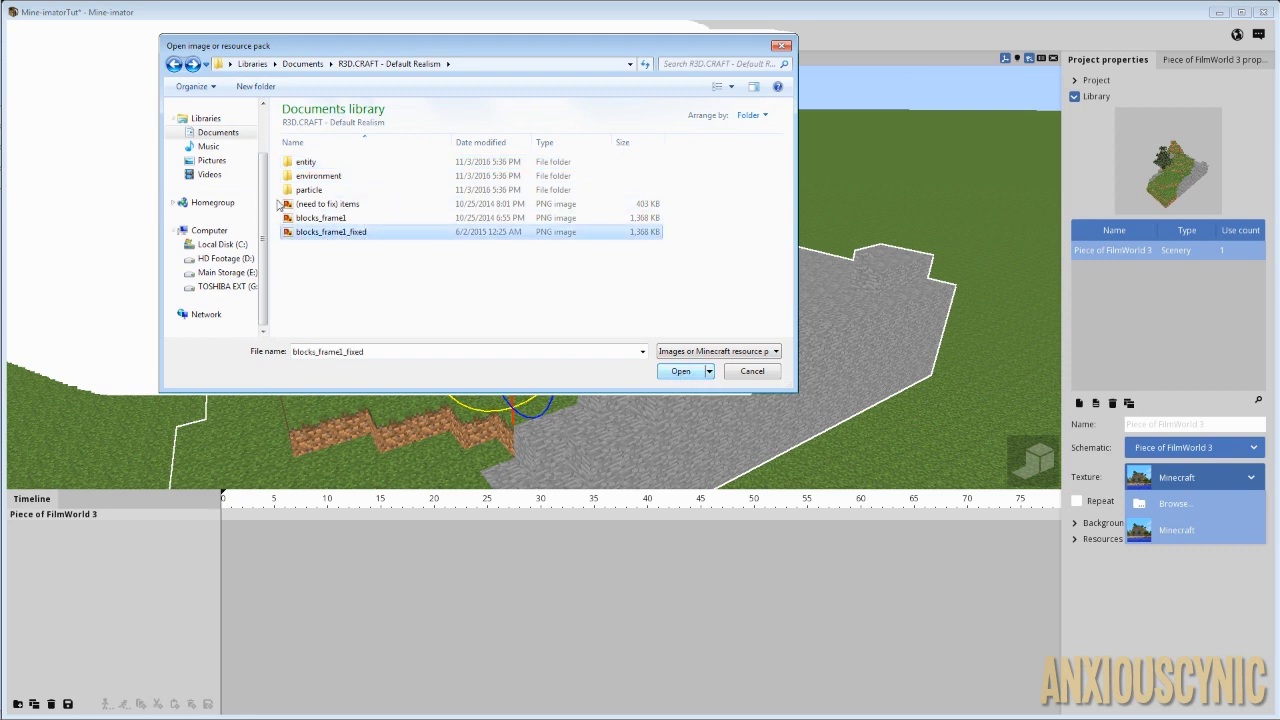
pyautogui.click(686, 372)
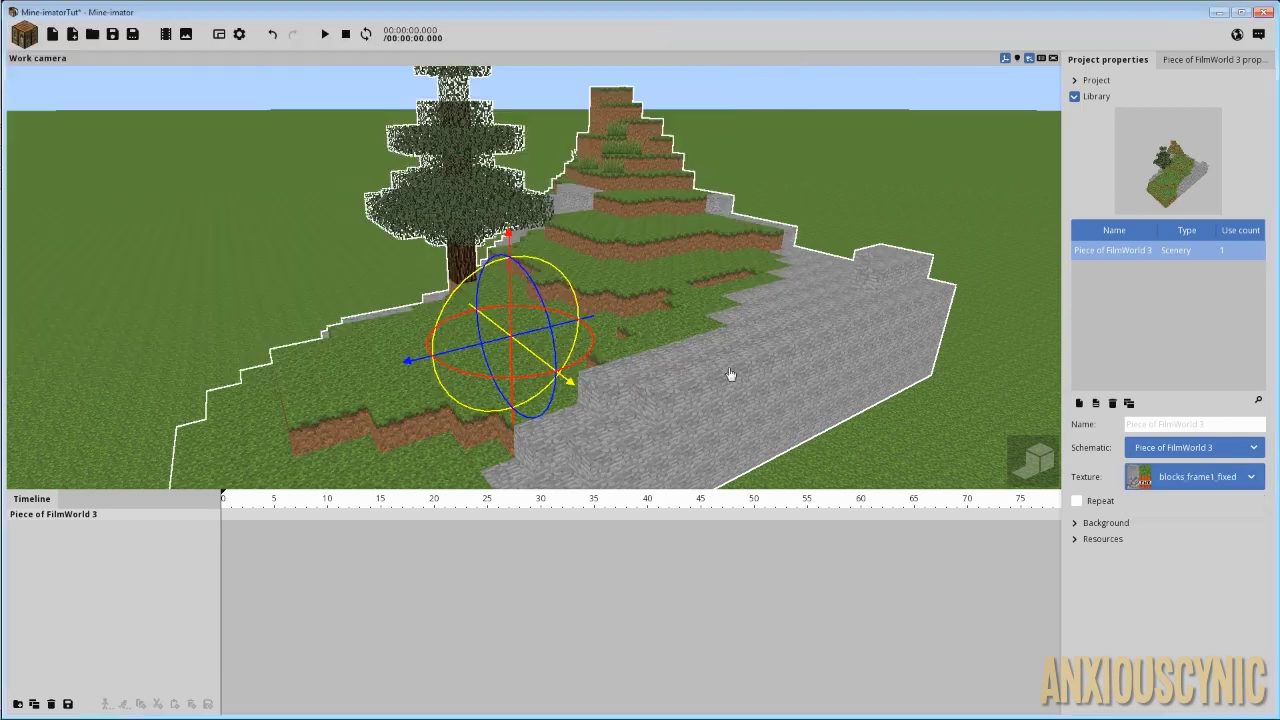
# Examine the retextured tree bark, leaves, dirt and stone of the scenery up close and from a distance.
pyautogui.moveTo(711, 275); pyautogui.dragTo(711, 342, button='right')
pyautogui.moveTo(711, 275); pyautogui.dragTo(769, 190)
pyautogui.scroll(3, 703, 240)
pyautogui.click(700, 229)
pyautogui.scroll(5, 766, 257)
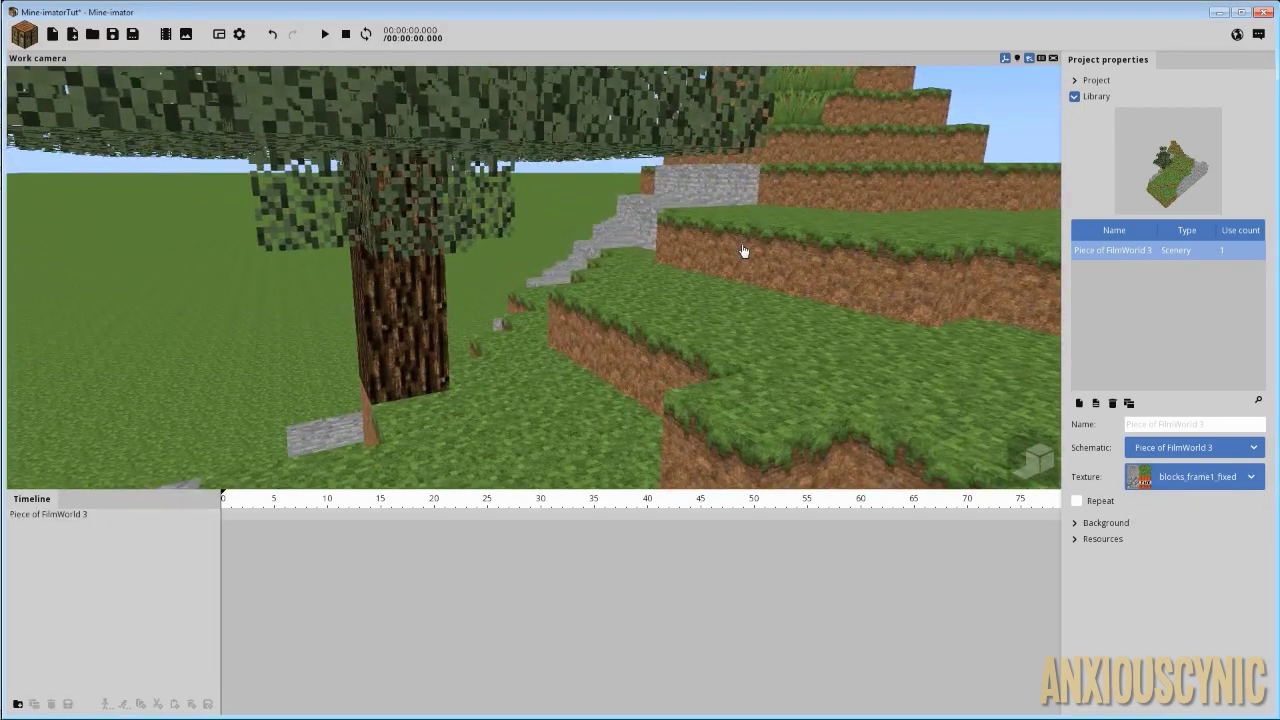
pyautogui.moveTo(743, 251); pyautogui.dragTo(690, 362, button='right')
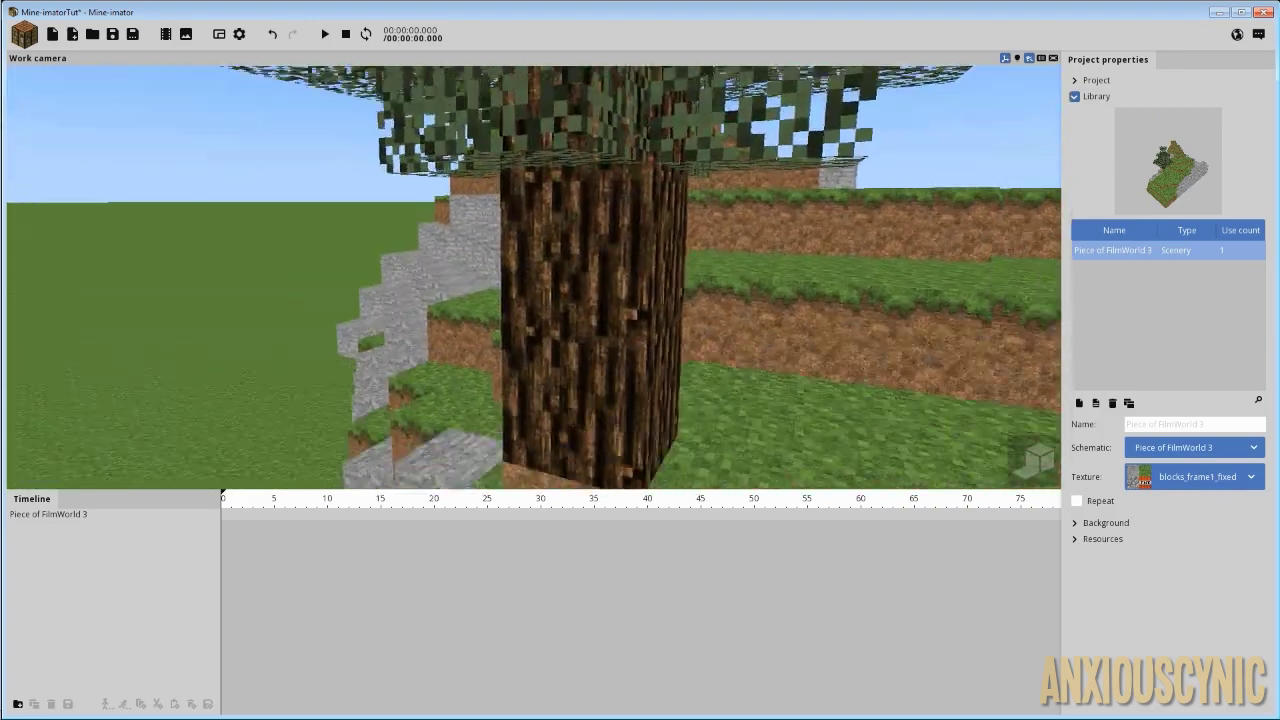
pyautogui.press('w')
pyautogui.moveTo(414, 220); pyautogui.dragTo(486, 211)
pyautogui.moveTo(470, 205); pyautogui.dragTo(486, 191, button='right')
pyautogui.scroll(-5, 628, 242)
pyautogui.moveTo(613, 240); pyautogui.dragTo(560, 280)
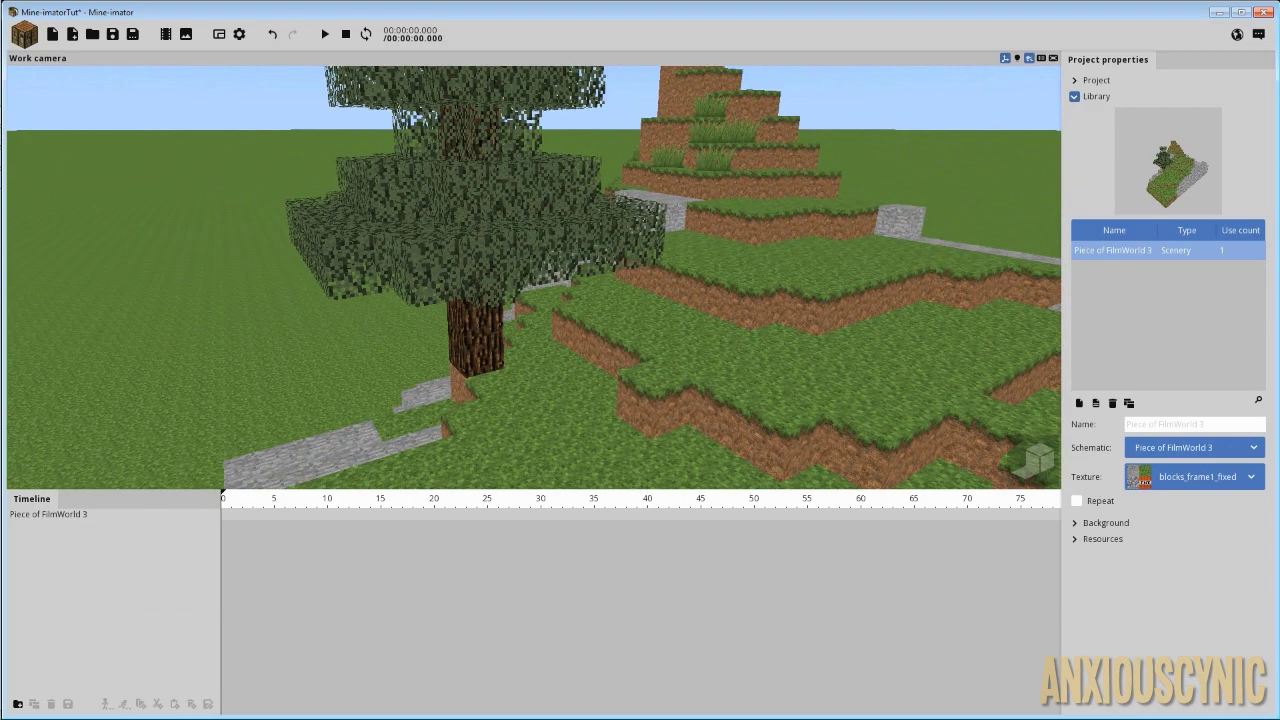
pyautogui.moveTo(715, 255); pyautogui.dragTo(694, 154, button='right')
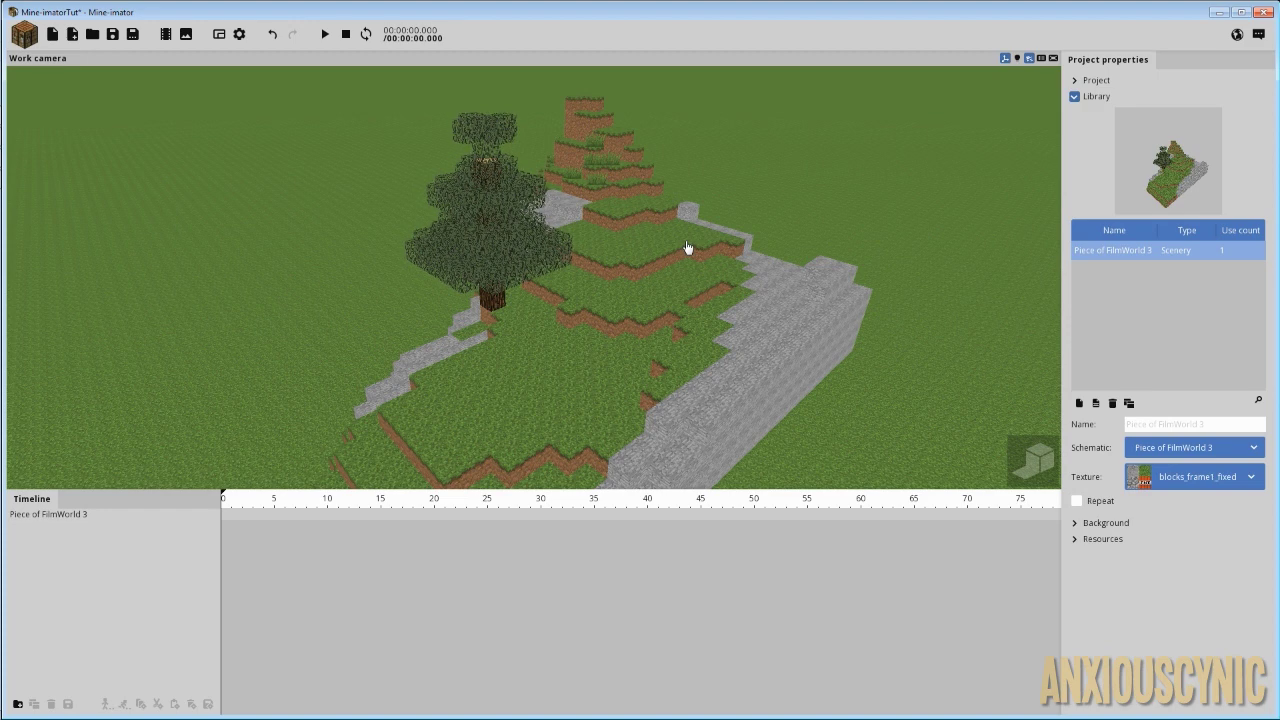
pyautogui.scroll(4, 717, 251)
pyautogui.moveTo(703, 269)
pyautogui.mouseDown()
pyautogui.moveTo(703, 190)
pyautogui.moveTo(686, 273)
pyautogui.mouseUp()
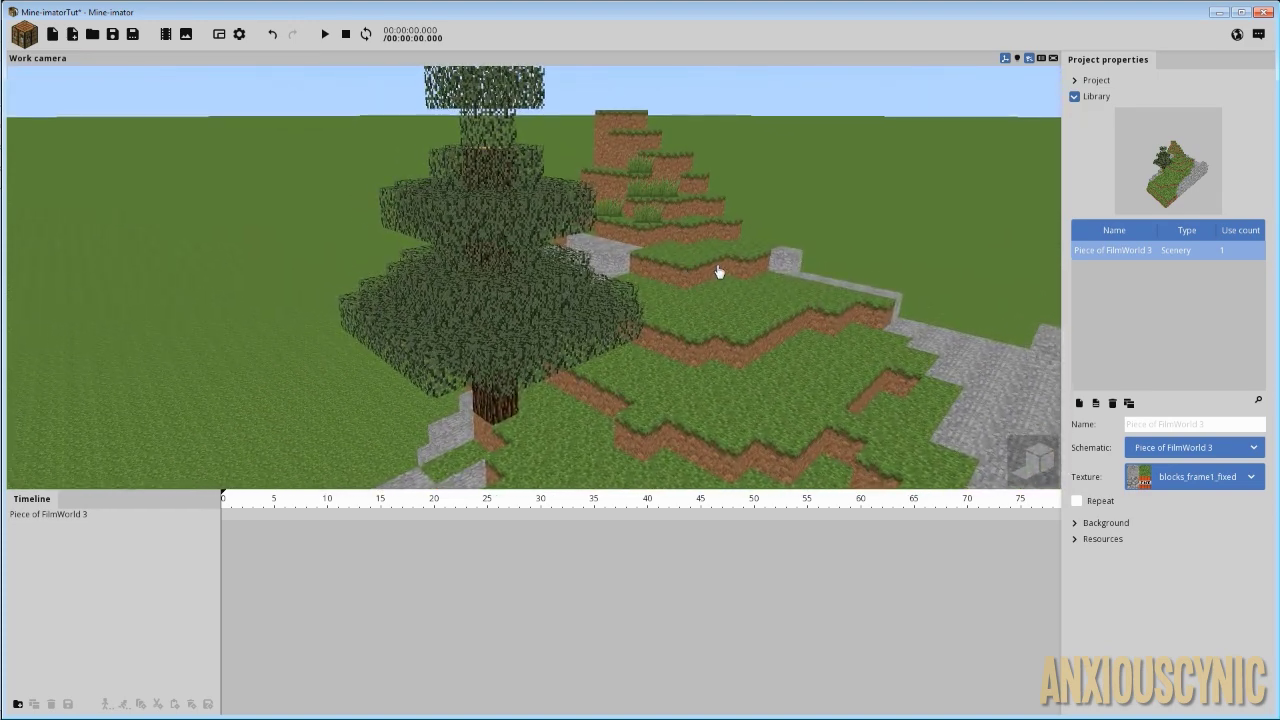
# Examine the tall grass and dirt blocks on the scenery's stepped hill with the new texture.
pyautogui.moveTo(737, 262); pyautogui.dragTo(742, 236, button='right')
pyautogui.scroll(3, 760, 276)
pyautogui.moveTo(771, 286); pyautogui.dragTo(671, 296)
pyautogui.click(734, 291)
pyautogui.scroll(2, 683, 294)
pyautogui.scroll(2, 670, 297)
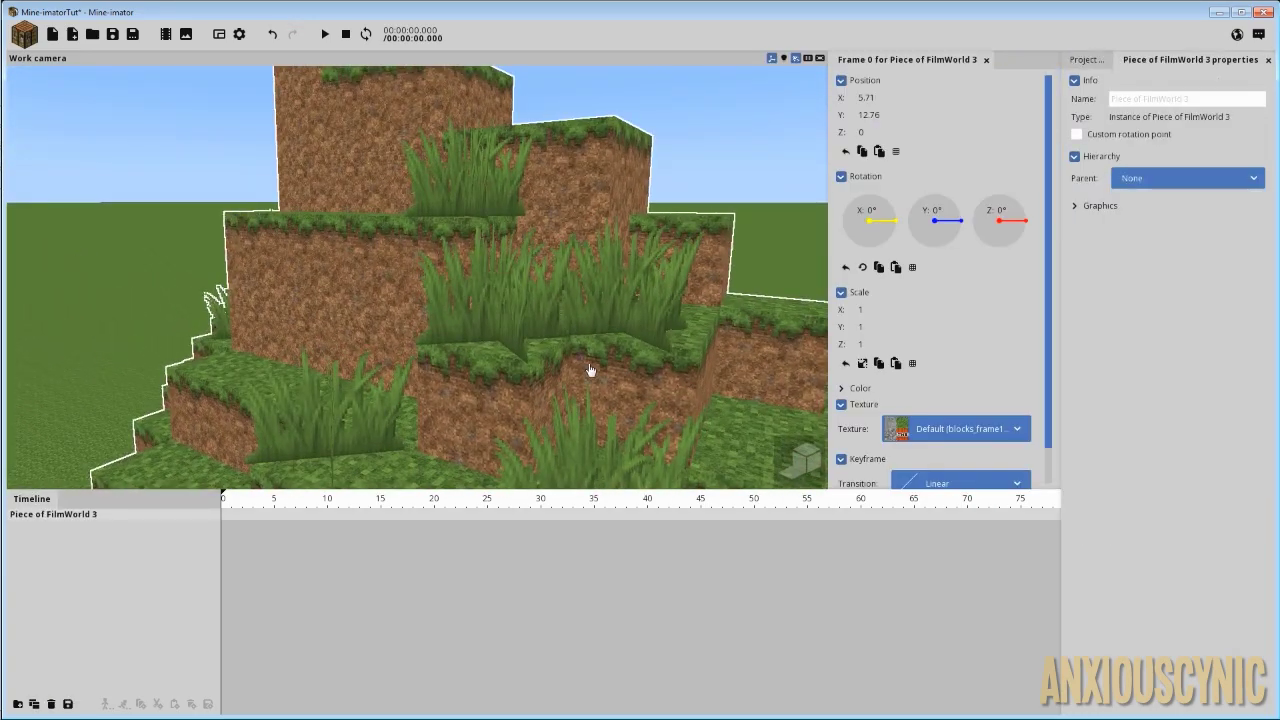
pyautogui.scroll(-1, 614, 343)
pyautogui.moveTo(630, 343); pyautogui.dragTo(588, 385, button='right')
pyautogui.scroll(1, 630, 343)
pyautogui.scroll(-4, 630, 343)
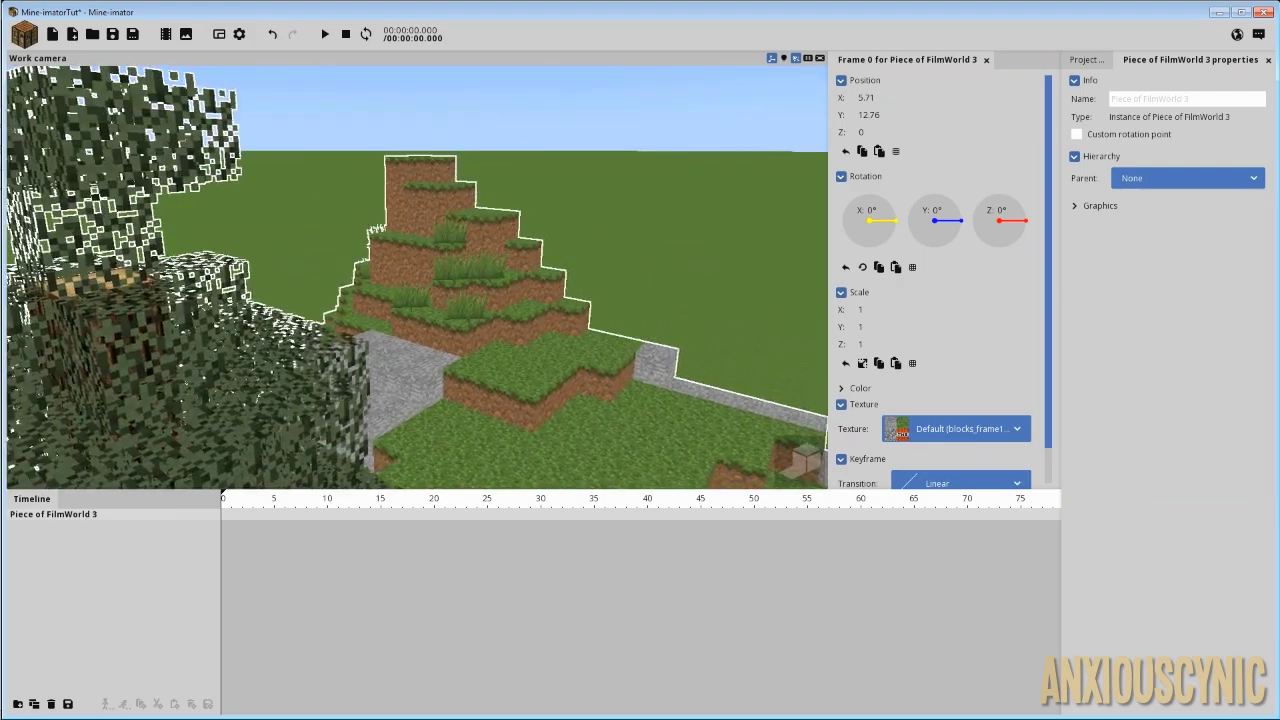
pyautogui.moveTo(630, 343); pyautogui.dragTo(634, 309)
pyautogui.scroll(-1, 630, 309)
pyautogui.moveTo(629, 309); pyautogui.dragTo(603, 300, button='right')
pyautogui.scroll(-2, 606, 334)
pyautogui.moveTo(603, 300)
pyautogui.mouseDown()
pyautogui.moveTo(655, 280)
pyautogui.moveTo(700, 300)
pyautogui.moveTo(620, 289)
pyautogui.mouseUp()
# Set the background's ground texture to blocks_frame1_fixed.
pyautogui.moveTo(620, 289); pyautogui.dragTo(530, 335, button='right')
pyautogui.moveTo(628, 366); pyautogui.dragTo(655, 240, button='middle')
pyautogui.moveTo(652, 256); pyautogui.dragTo(740, 440, button='right')
pyautogui.moveTo(610, 226)
pyautogui.mouseDown(button='right')
pyautogui.moveTo(612, 290)
pyautogui.moveTo(610, 226)
pyautogui.mouseUp(button='right')
pyautogui.click(567, 223)
pyautogui.click(1081, 97)
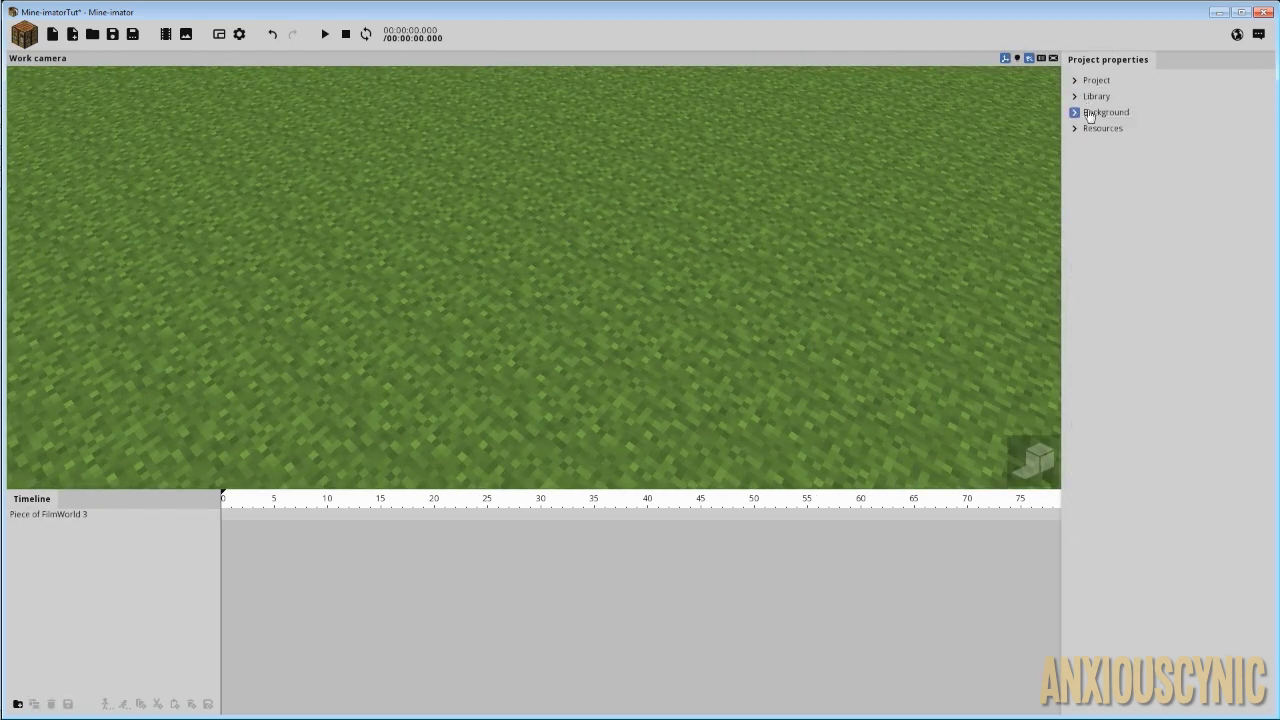
pyautogui.click(1094, 113)
pyautogui.moveTo(1261, 176); pyautogui.dragTo(1270, 242)
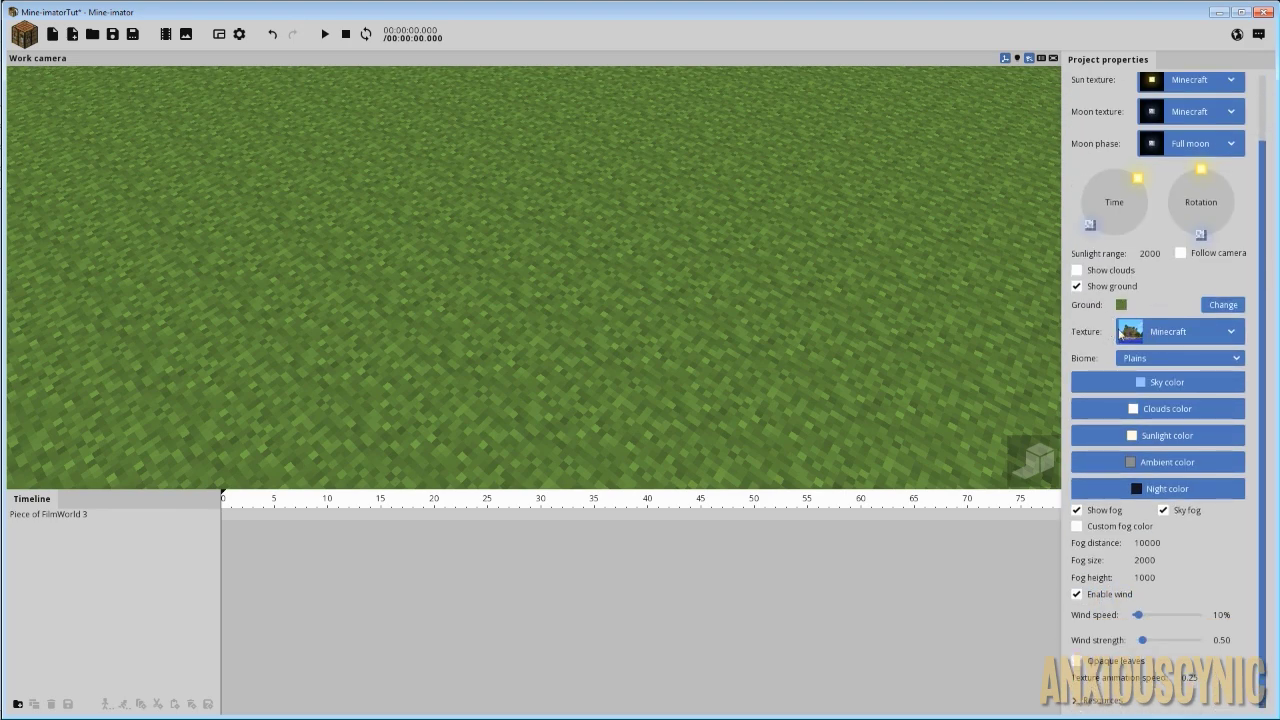
pyautogui.click(1160, 333)
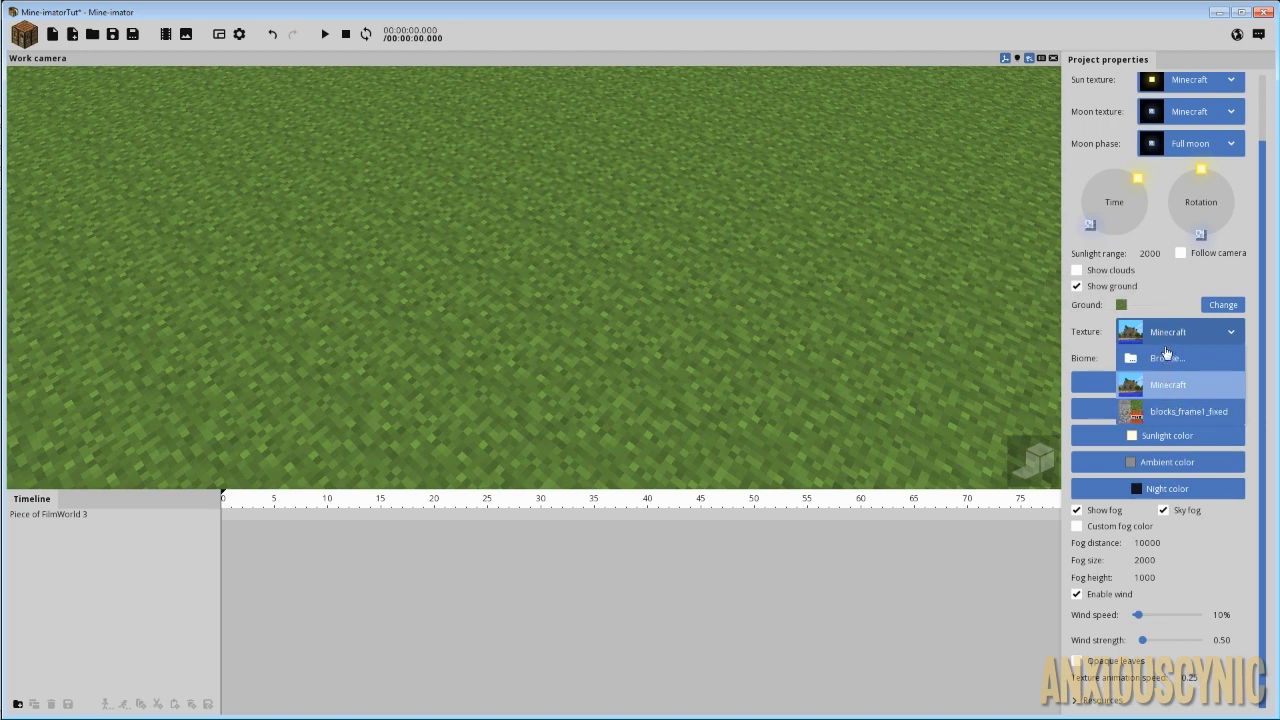
pyautogui.click(1174, 413)
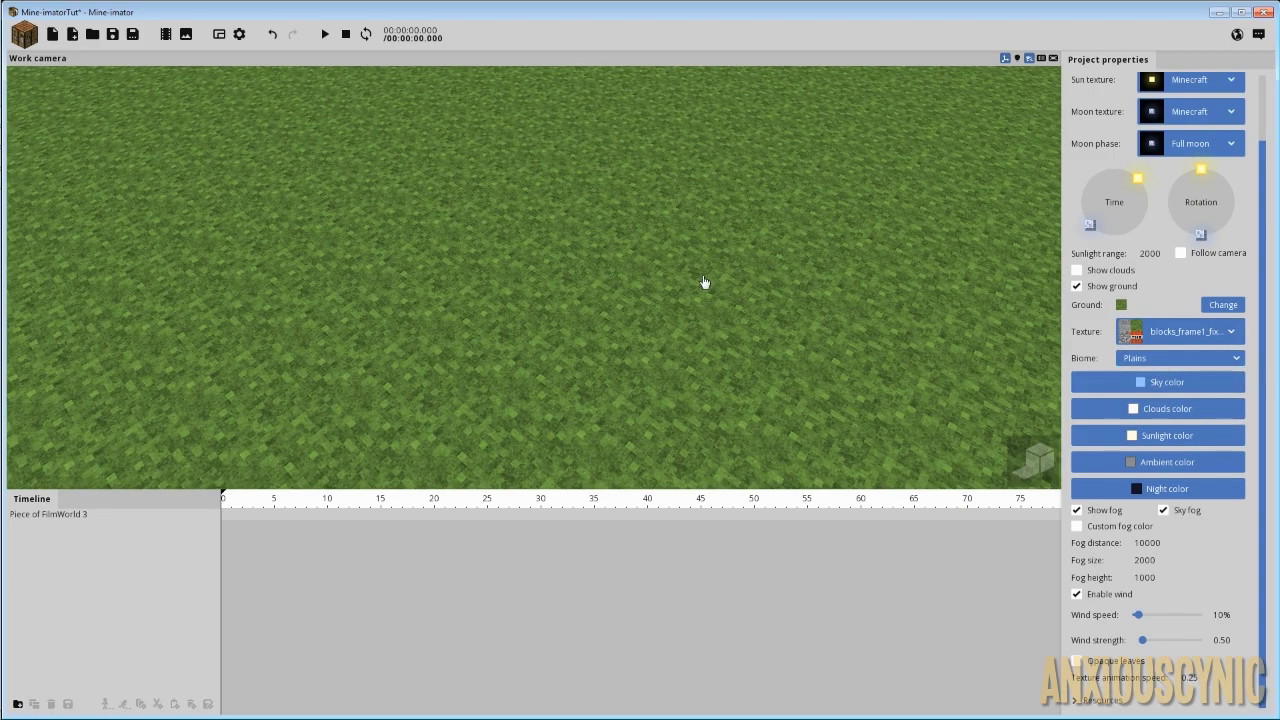
# Examine the retextured ground around the scenery and compare it with the scenery's grass blocks.
pyautogui.moveTo(657, 282); pyautogui.dragTo(625, 315, button='right')
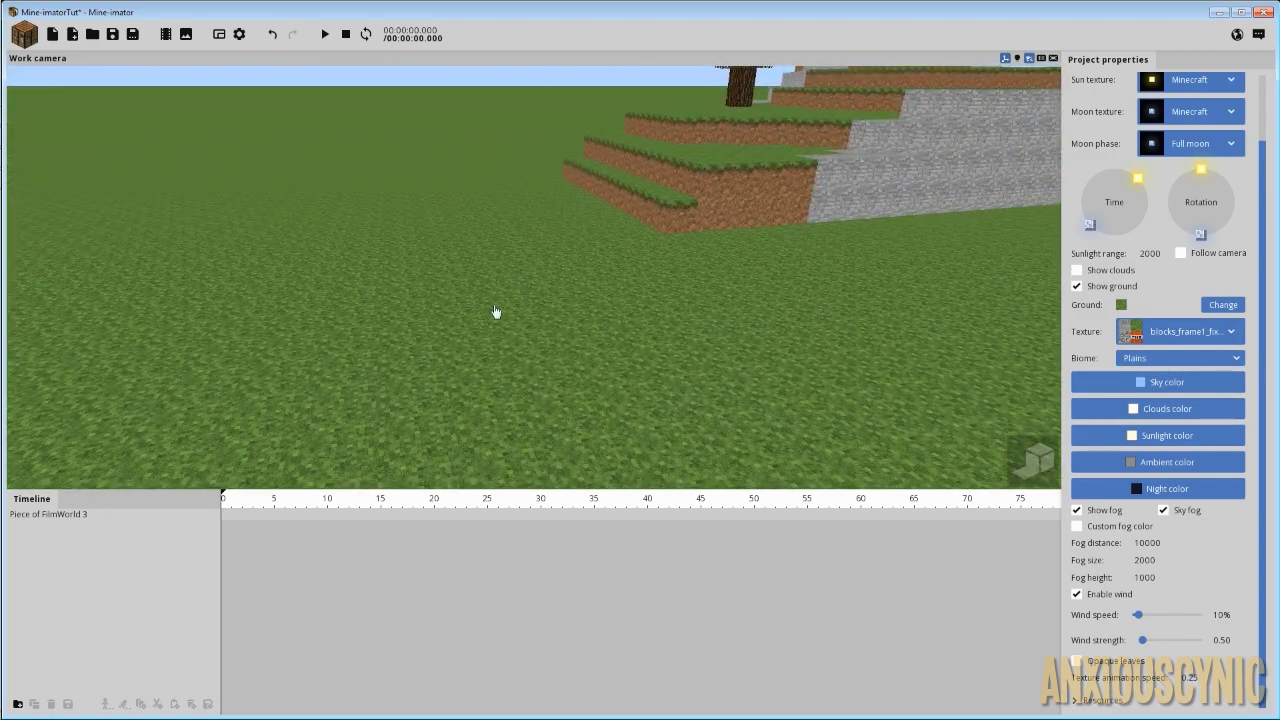
pyautogui.moveTo(494, 311); pyautogui.dragTo(501, 140, button='right')
pyautogui.moveTo(501, 317); pyautogui.dragTo(551, 460, button='right')
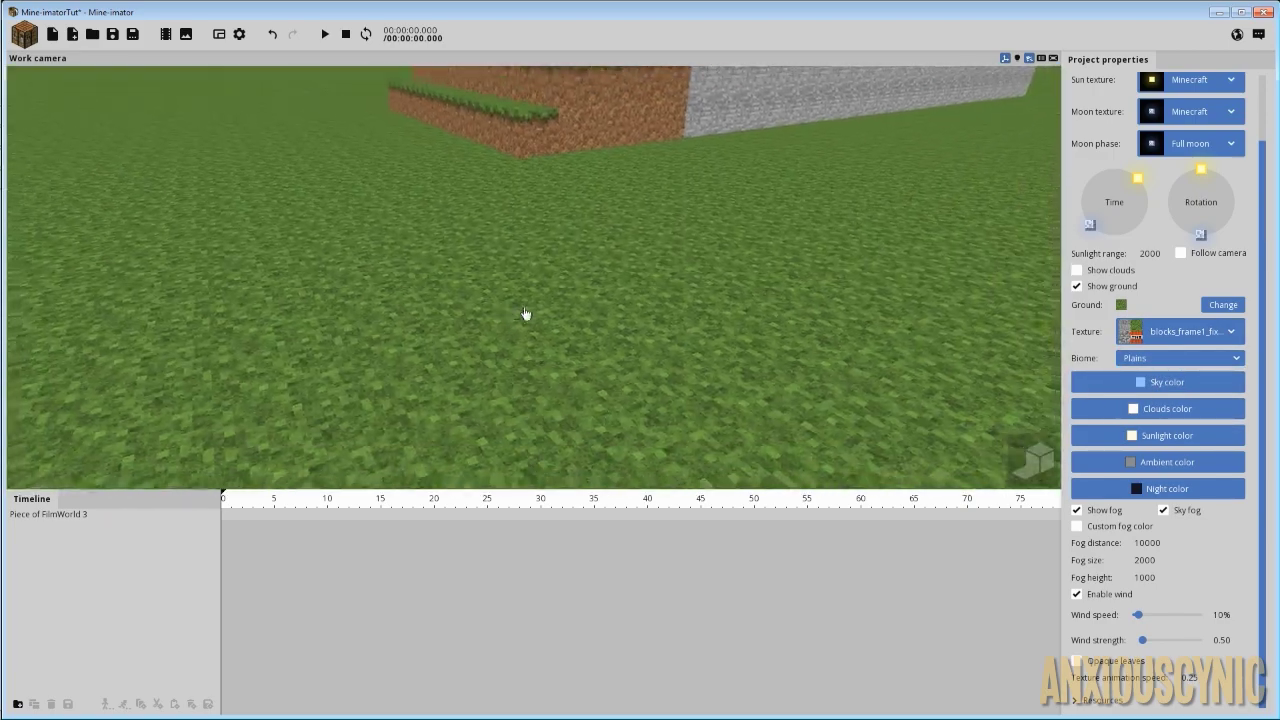
pyautogui.moveTo(551, 309); pyautogui.dragTo(470, 200, button='right')
pyautogui.press('w')
pyautogui.scroll(-2, 600, 298)
pyautogui.moveTo(603, 297); pyautogui.dragTo(626, 283, button='right')
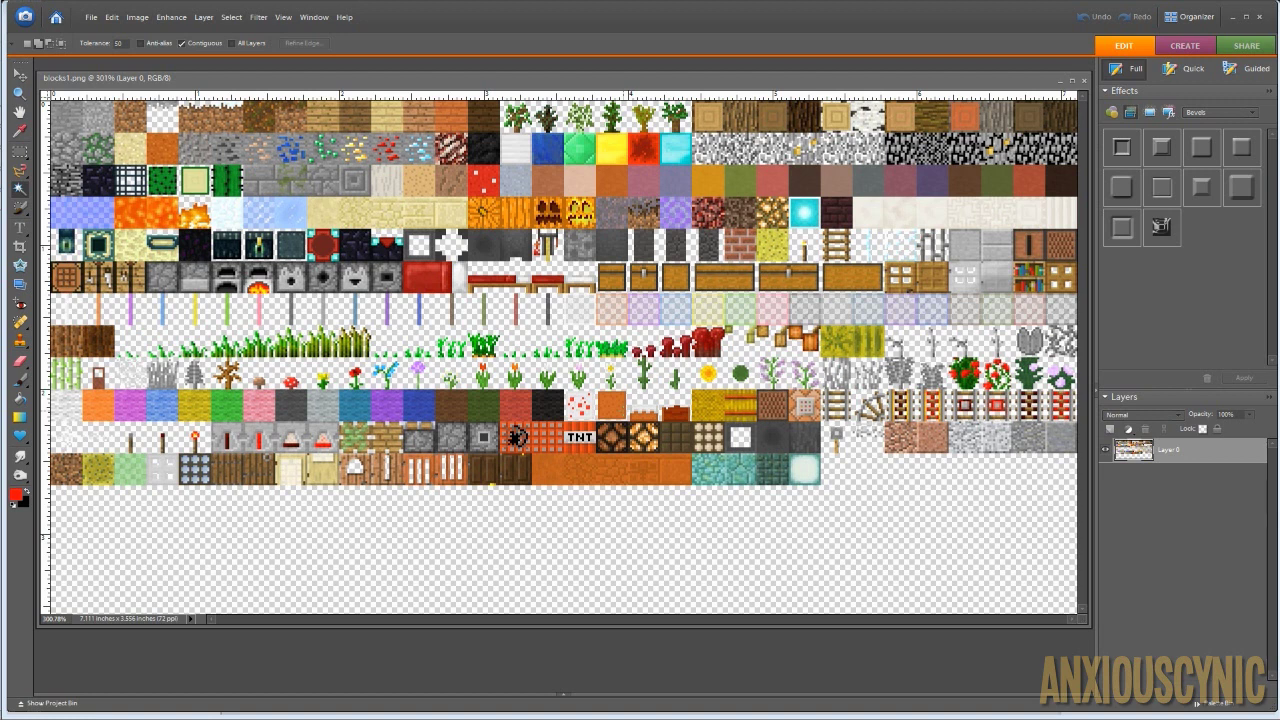
# Activate the Brush tool for the blocks1.png sheet and reduce the brush size.
pyautogui.click(20, 380)
pyautogui.press('[')
pyautogui.press('[')
pyautogui.press('[')
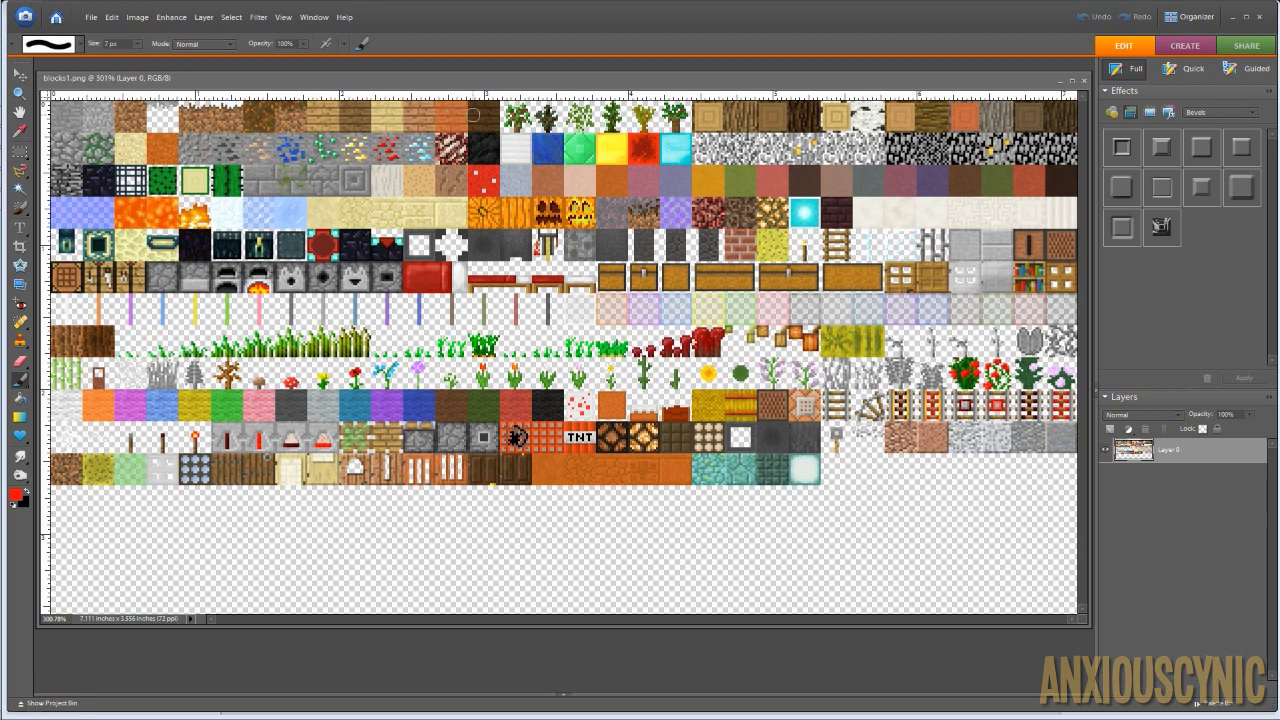
# Switch to the Last_Days_1.6 blocks folder in Windows Explorer and select the birch, jungle, oak and spruce planks textures.
pyautogui.hotkey('alt', 'Tab')
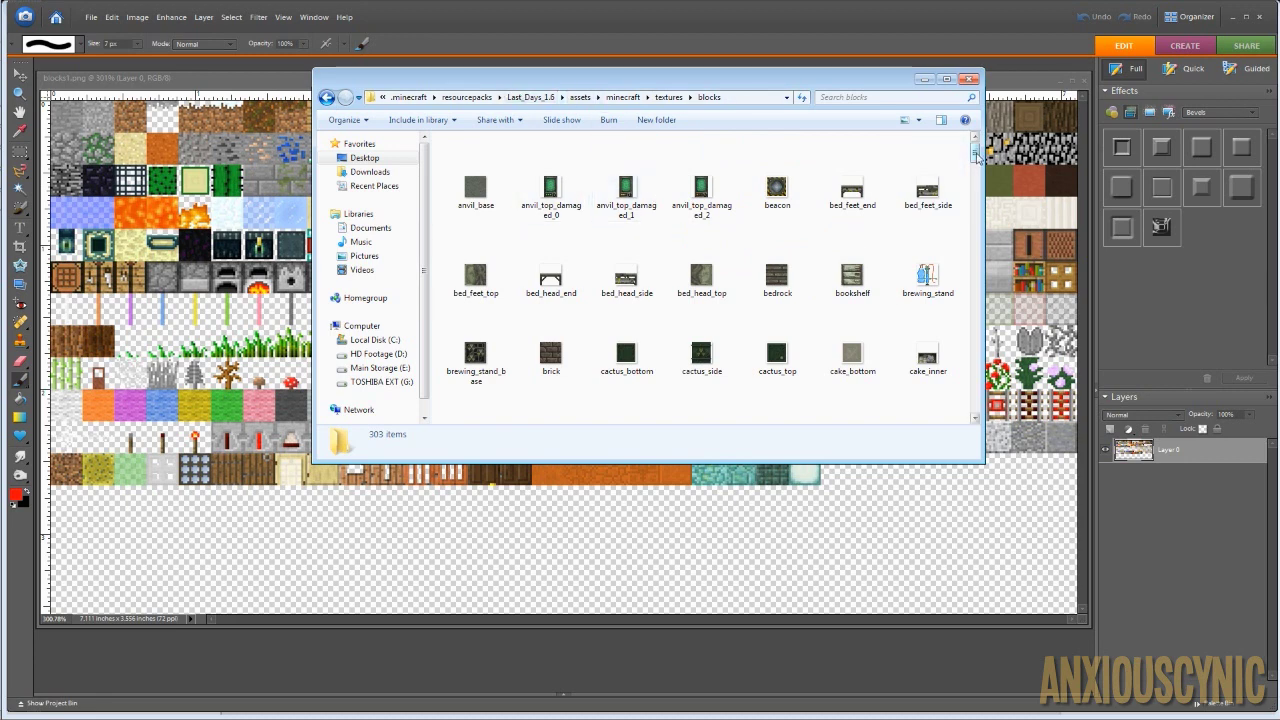
pyautogui.scroll(-3, 760, 232)
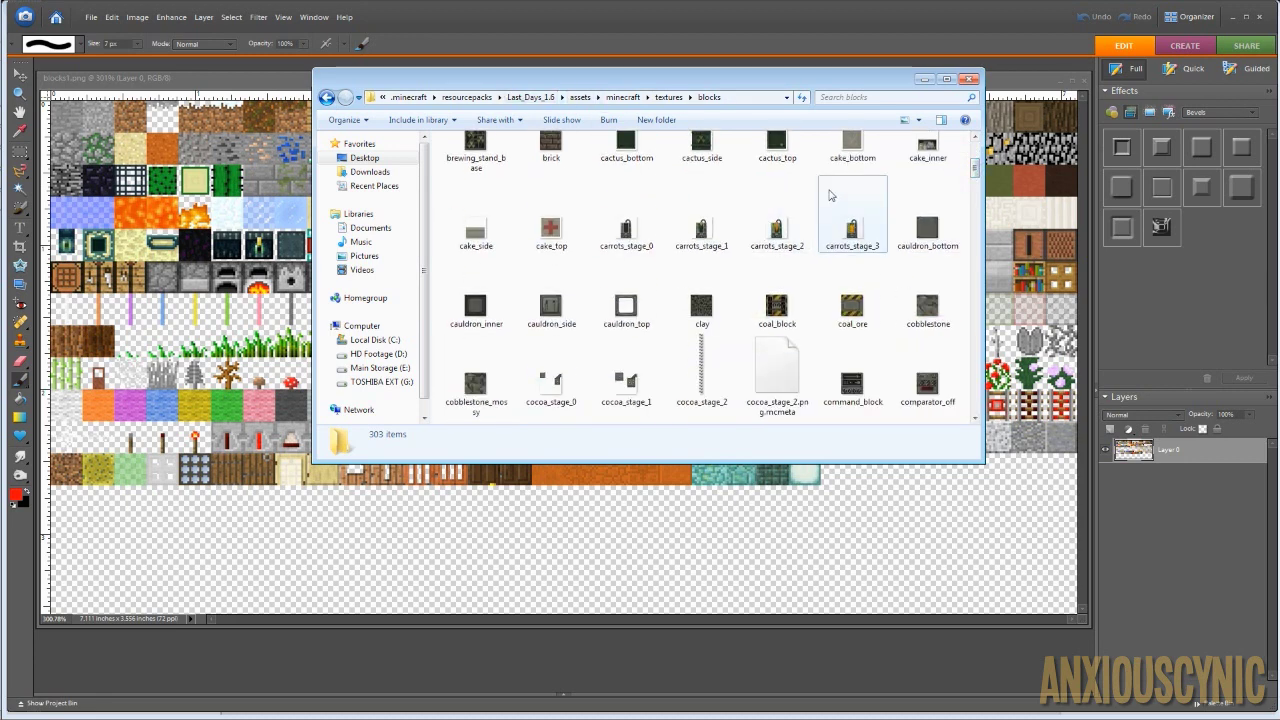
pyautogui.click(840, 215)
pyautogui.press('p')
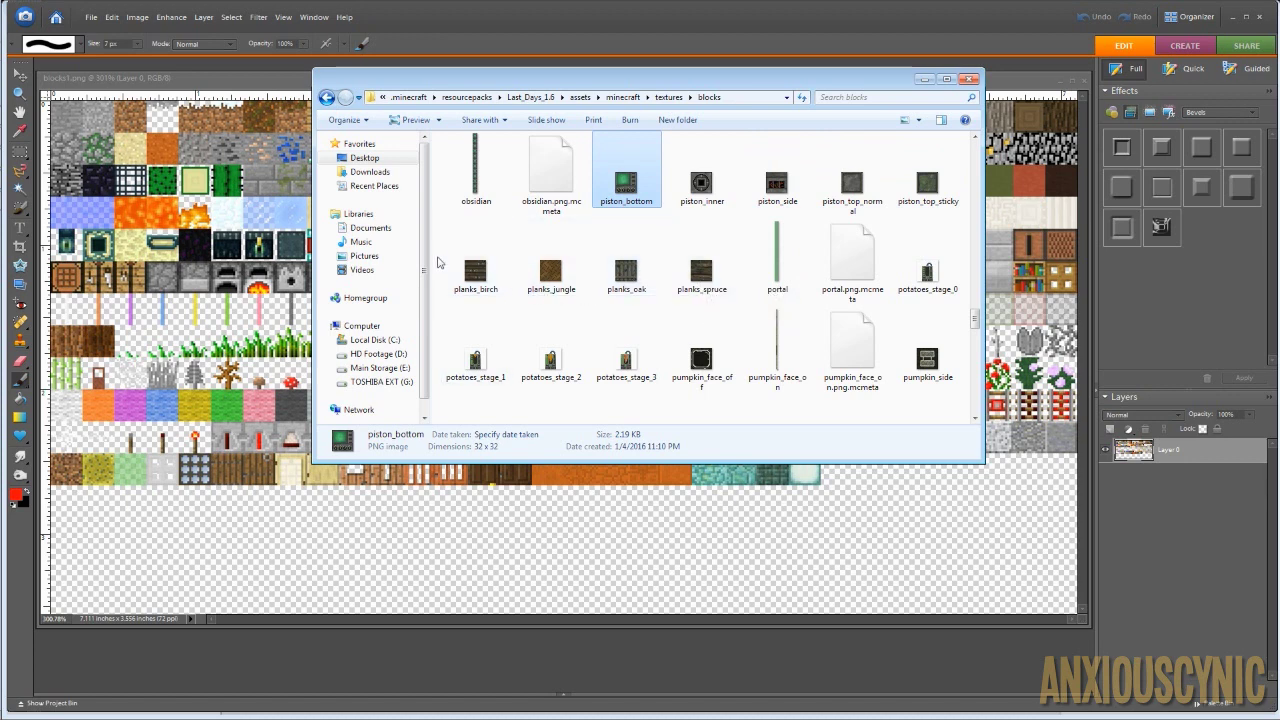
pyautogui.moveTo(433, 264); pyautogui.dragTo(703, 289)
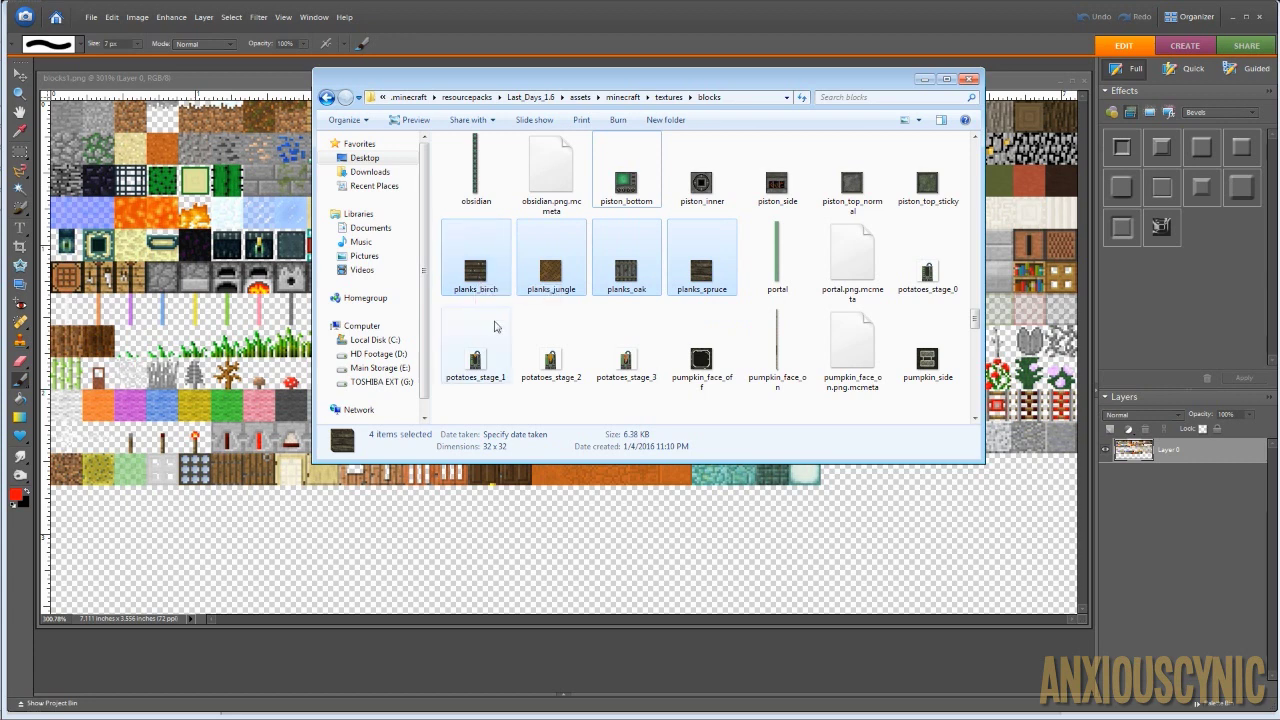
# Open the planks_birch, planks_jungle, planks_oak and planks_spruce textures in Adobe Photoshop Elements 6.0.
pyautogui.click(476, 264)
pyautogui.rightClick(476, 264)
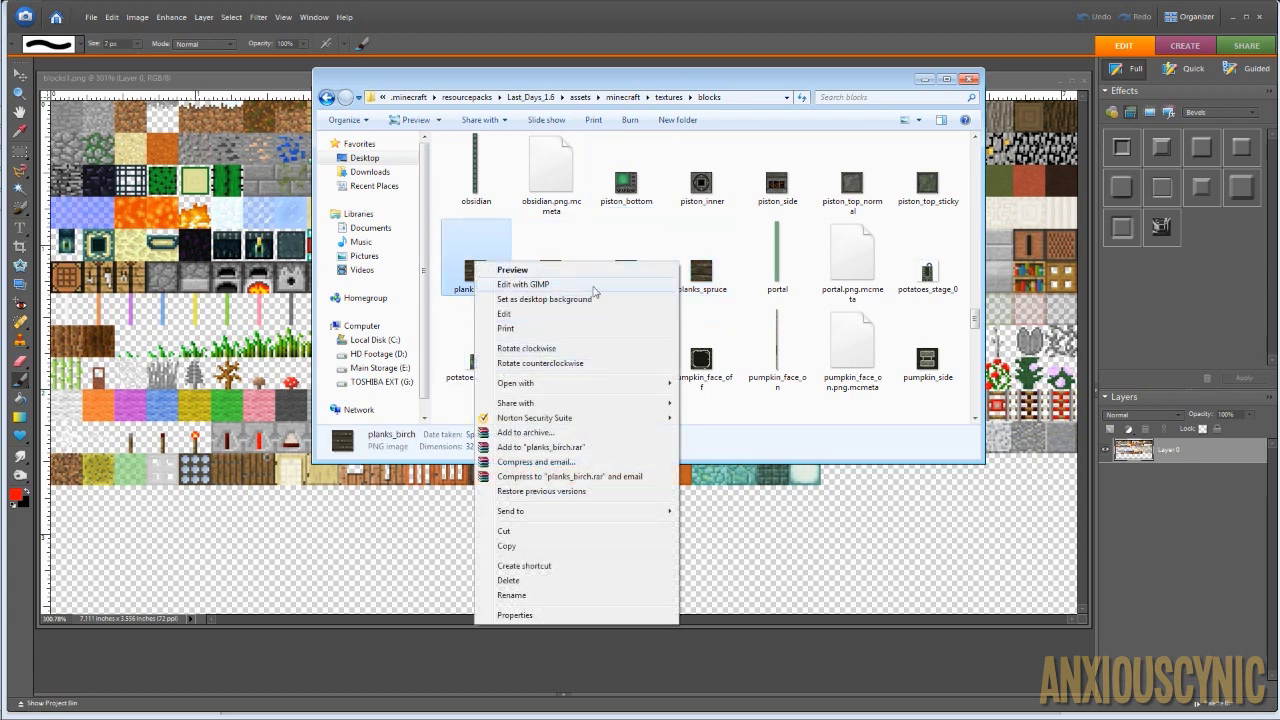
pyautogui.moveTo(558, 386)
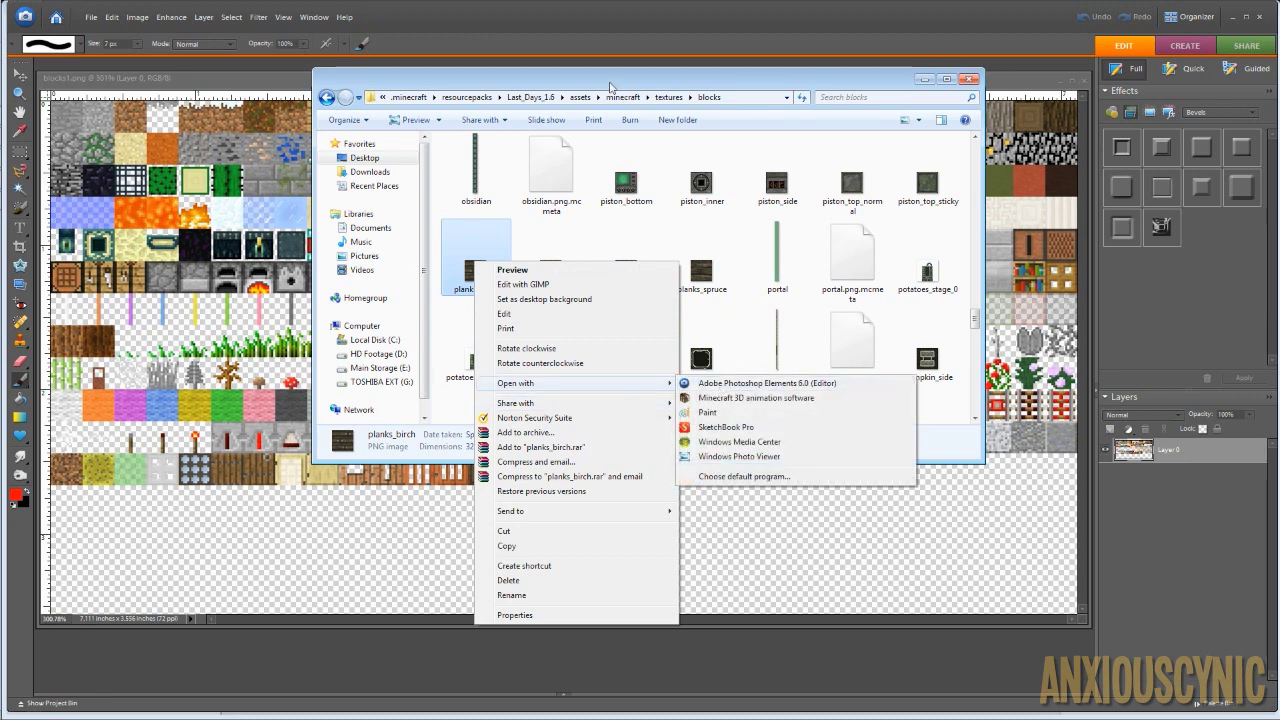
pyautogui.click(740, 384)
pyautogui.moveTo(437, 260); pyautogui.dragTo(738, 262)
pyautogui.moveTo(201, 275); pyautogui.dragTo(218, 276)
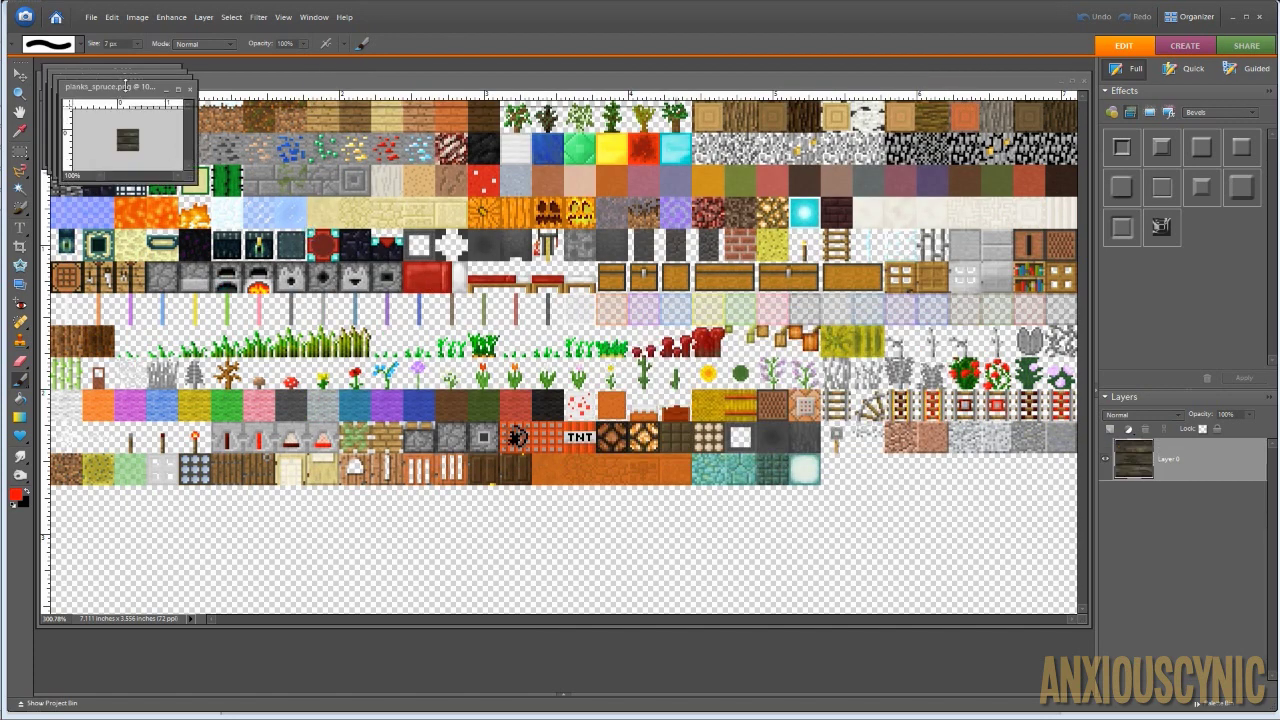
# Copy the planks_spruce texture into the blocks1.png sheet as a new layer using the Move tool.
pyautogui.moveTo(123, 90); pyautogui.dragTo(539, 347)
pyautogui.press('v')
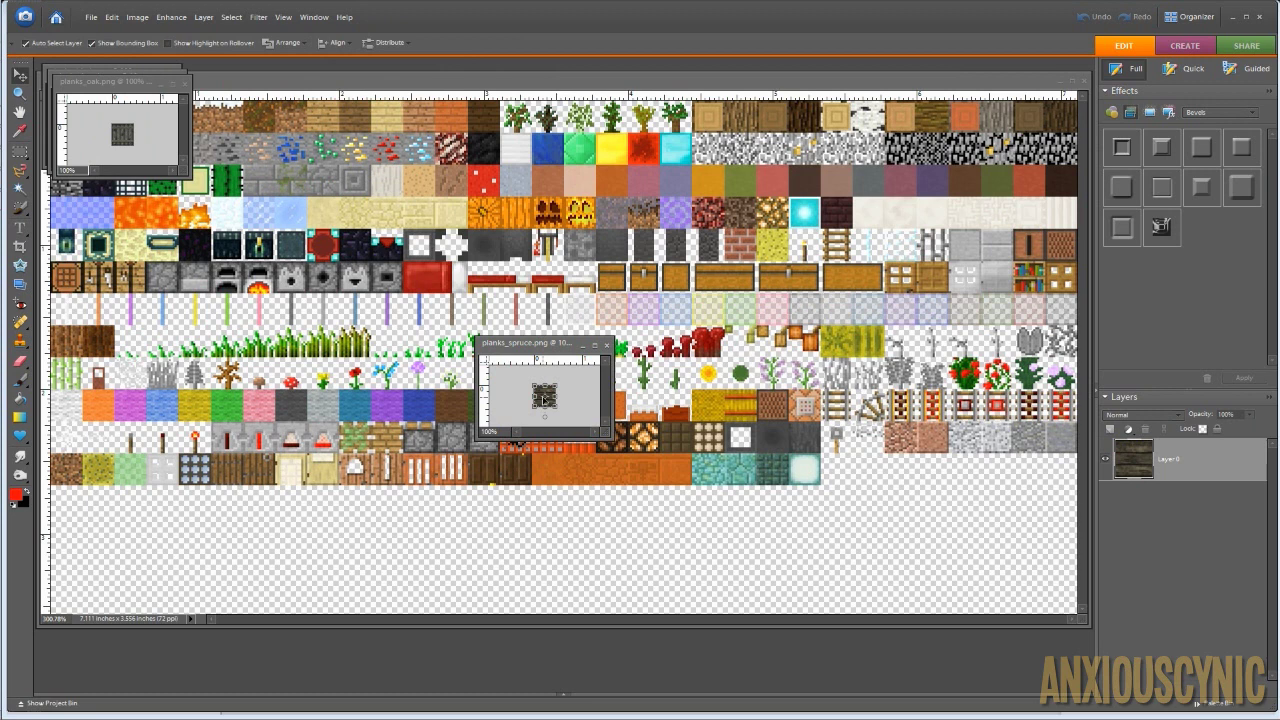
pyautogui.moveTo(544, 398); pyautogui.dragTo(396, 186)
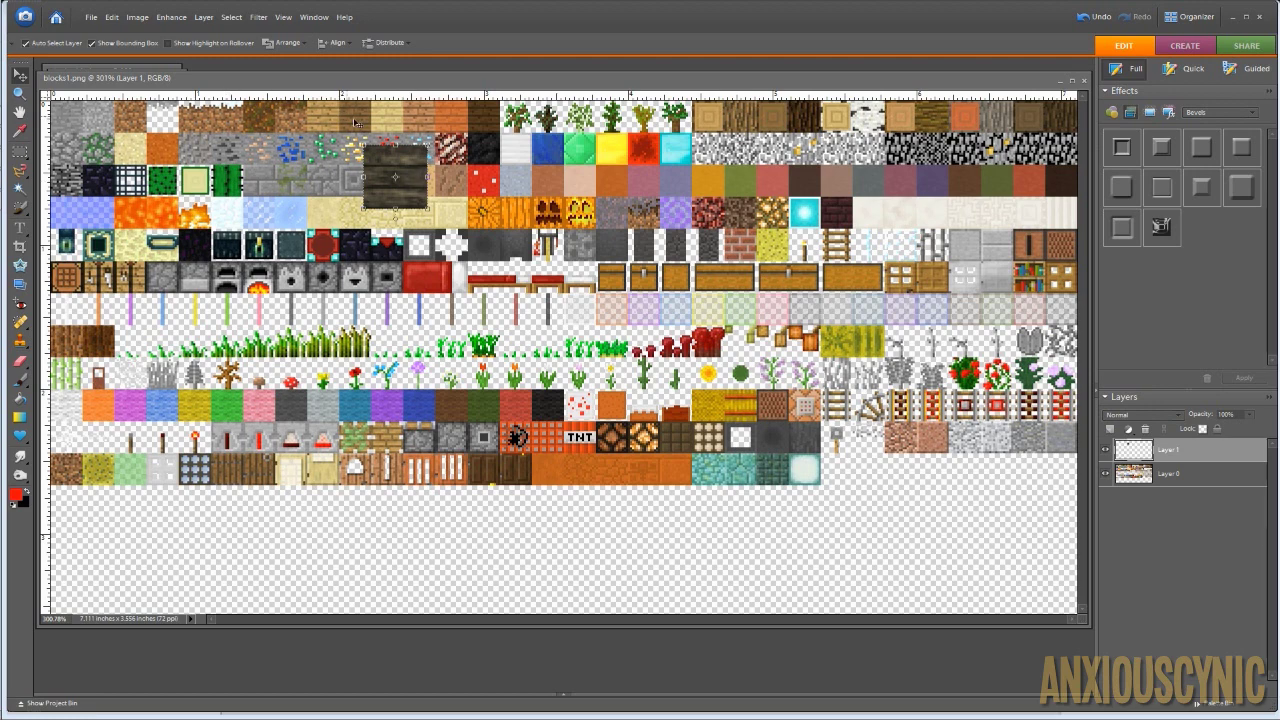
# Move the planks_spruce layer and scale it down to one tile over the sheet's spruce planks tile.
pyautogui.moveTo(418, 80); pyautogui.dragTo(421, 108)
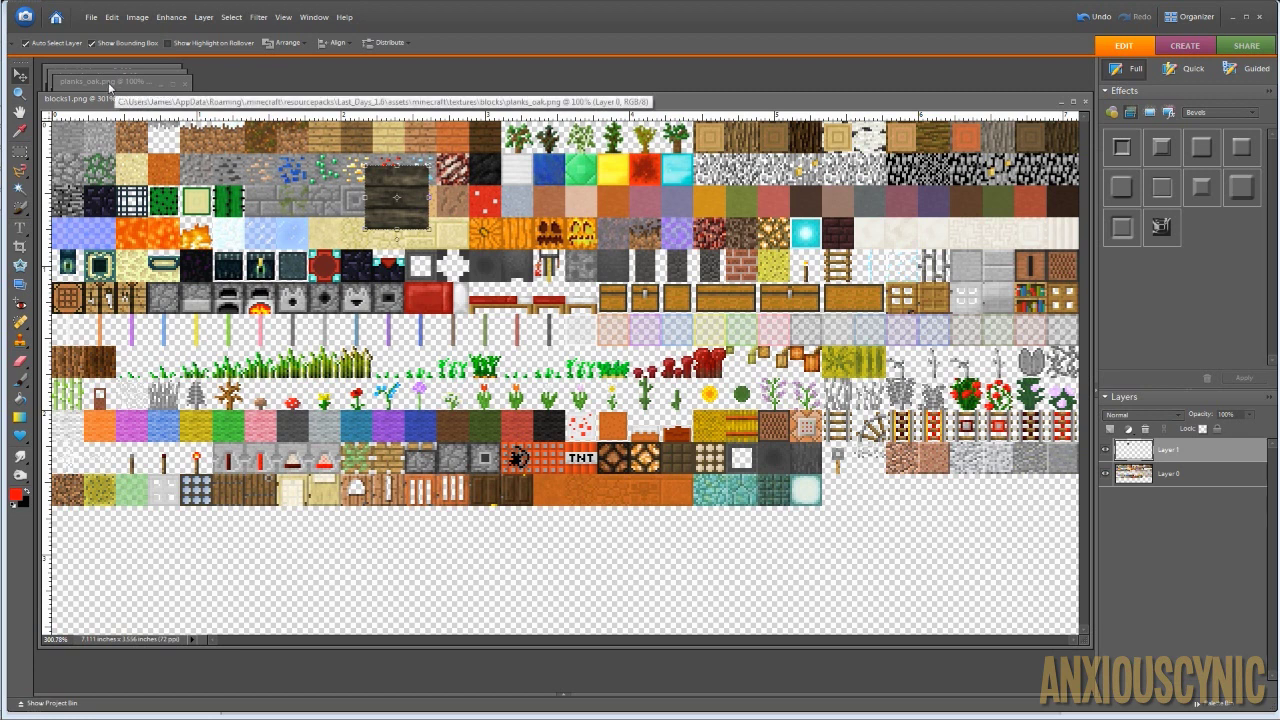
pyautogui.moveTo(403, 202); pyautogui.dragTo(448, 220)
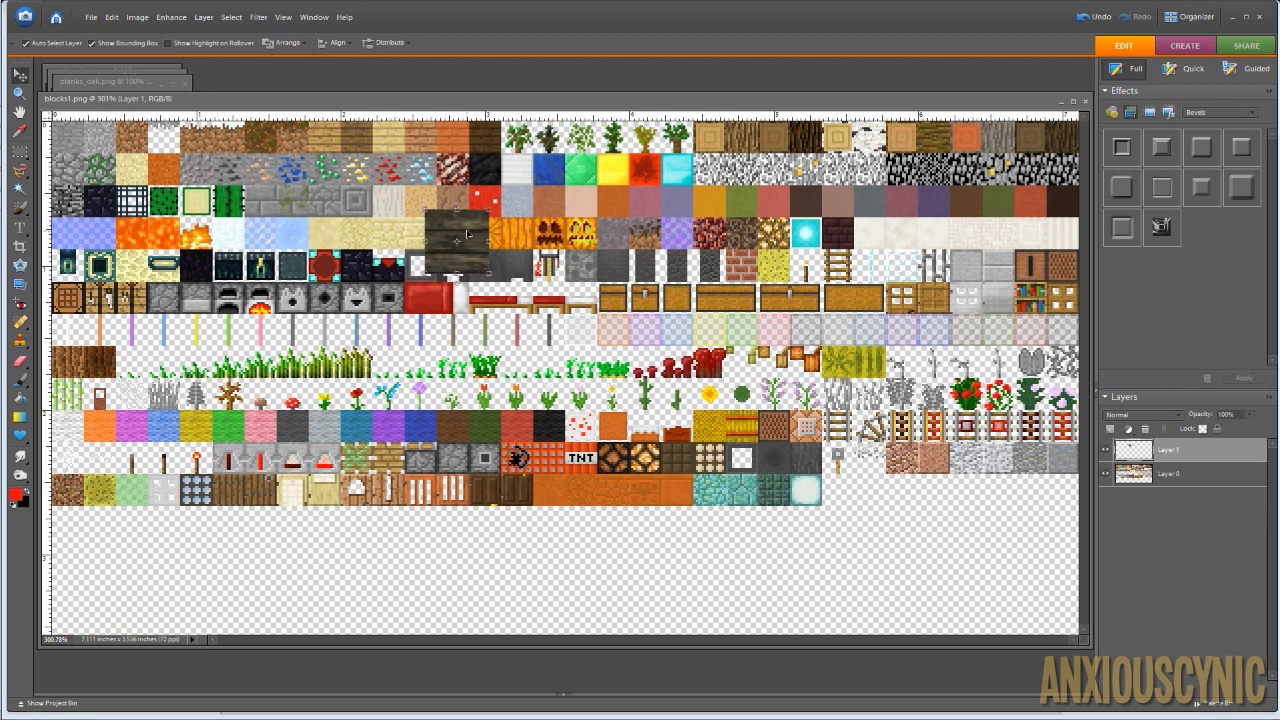
pyautogui.moveTo(457, 230); pyautogui.dragTo(359, 137)
pyautogui.press('Return')
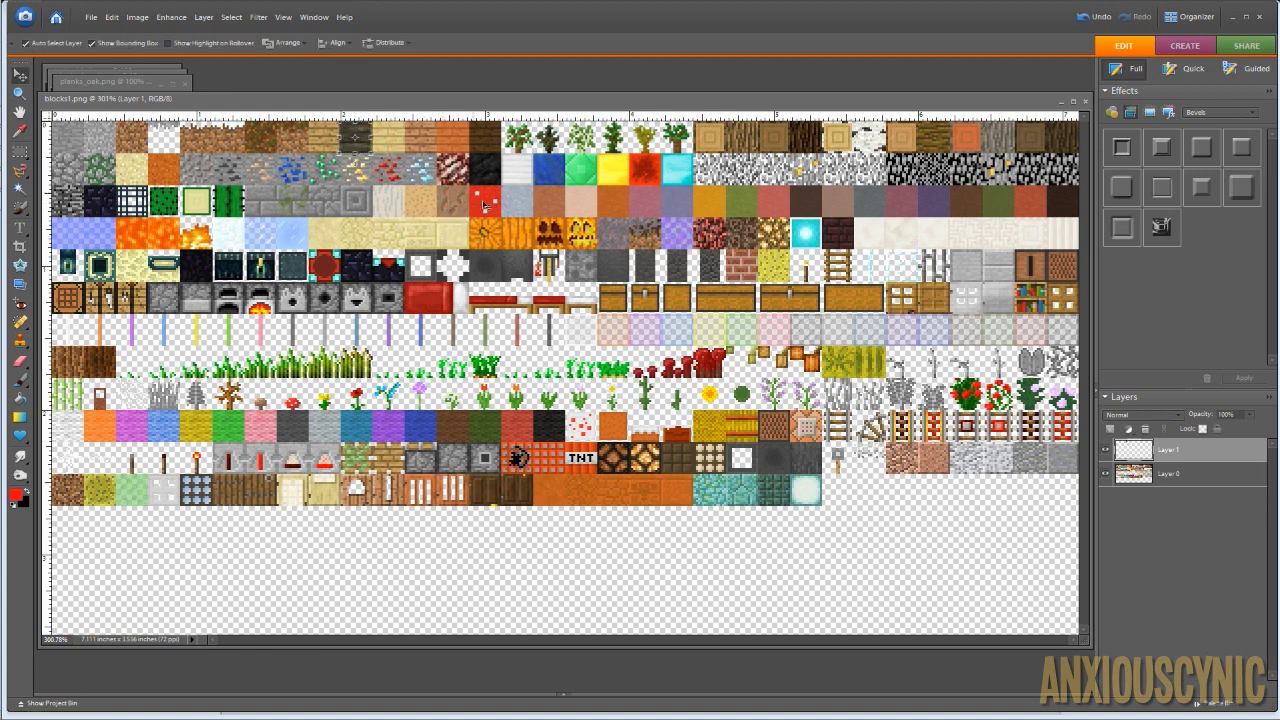
# Align the scaled planks_spruce layer exactly with the edges of the spruce planks tile on the layer below.
pyautogui.click(1136, 476)
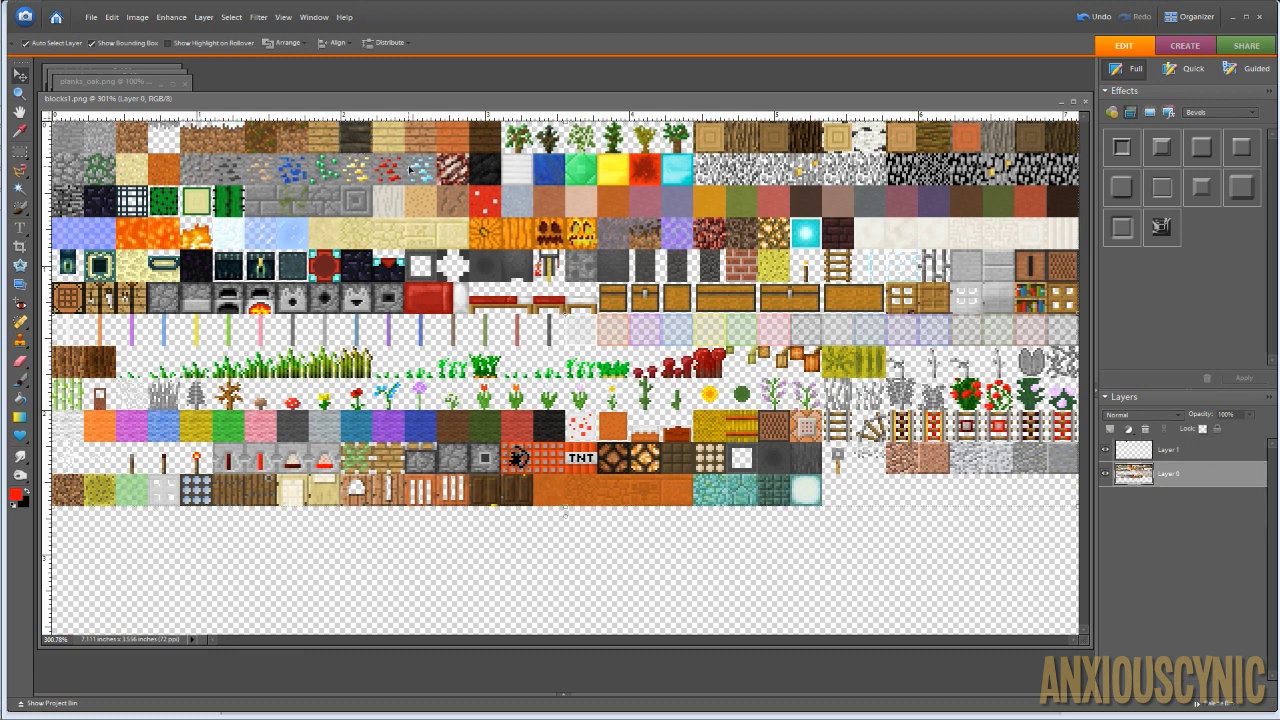
pyautogui.press('z')
pyautogui.moveTo(345, 120); pyautogui.dragTo(401, 166)
pyautogui.press('space')
pyautogui.moveTo(446, 209); pyautogui.dragTo(502, 201)
pyautogui.press('v')
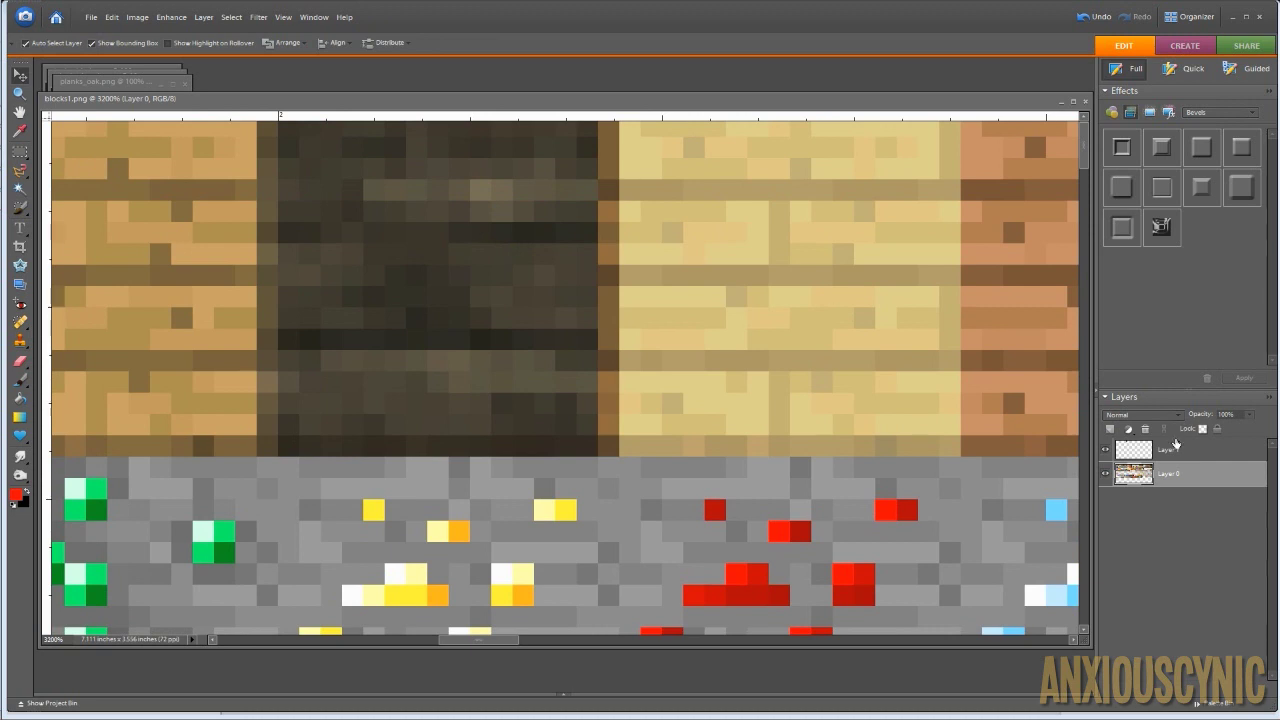
pyautogui.click(1176, 446)
pyautogui.moveTo(489, 264)
pyautogui.mouseDown()
pyautogui.moveTo(566, 271)
pyautogui.moveTo(507, 262)
pyautogui.mouseUp()
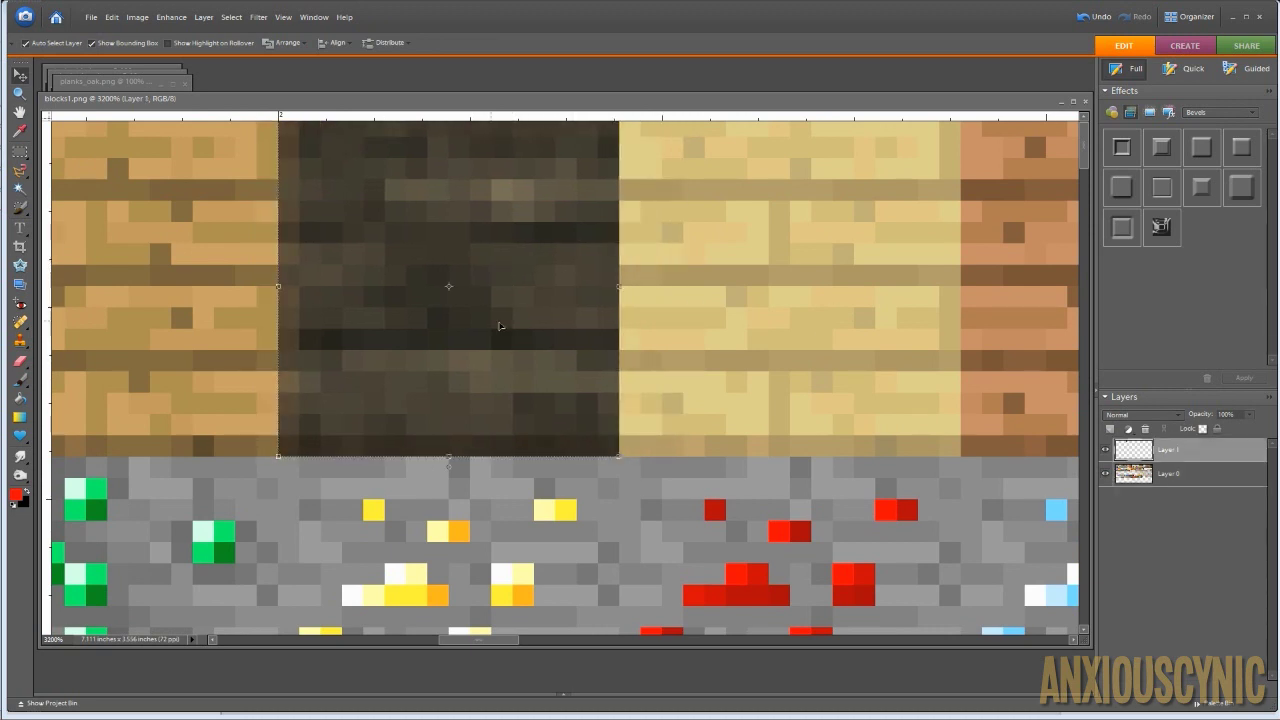
# Copy the planks_oak texture into the blocks1.png sheet and scale it down to fit over the oak planks tile.
pyautogui.keyDown('alt'); pyautogui.scroll(-5, 497, 294); pyautogui.keyUp('alt')
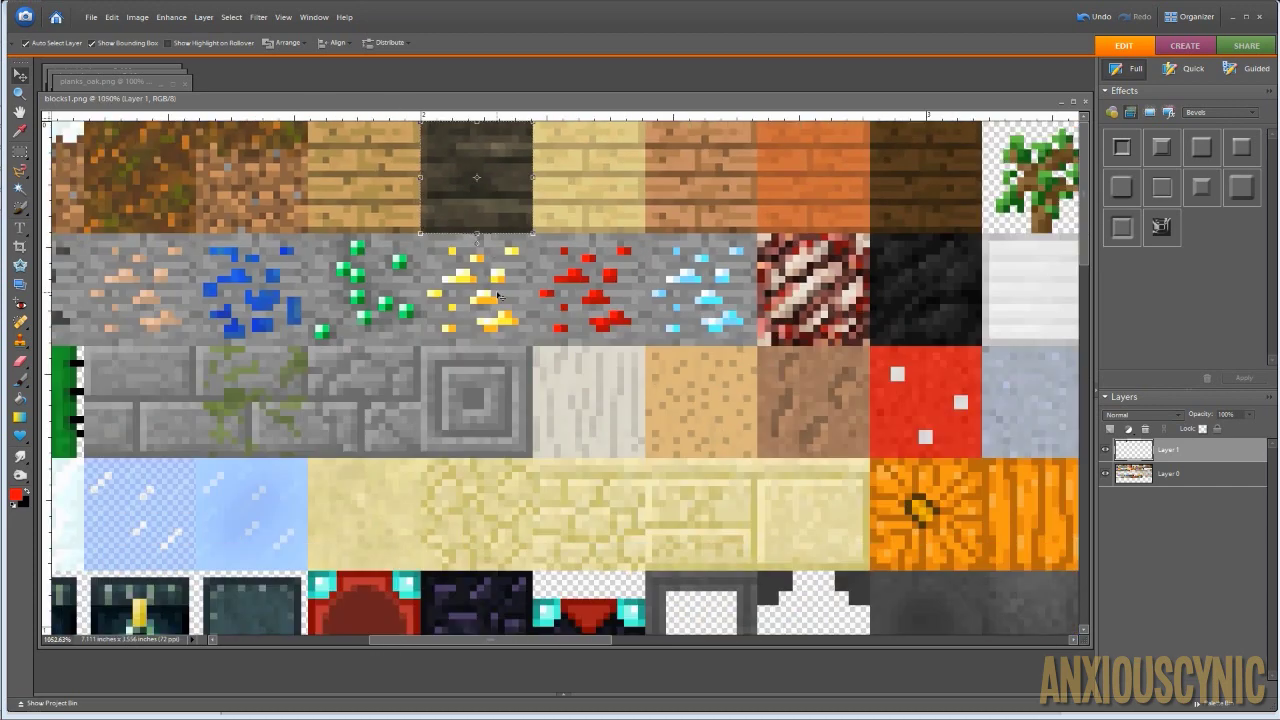
pyautogui.keyDown('alt'); pyautogui.scroll(-1, 497, 294); pyautogui.keyUp('alt')
pyautogui.click(104, 86)
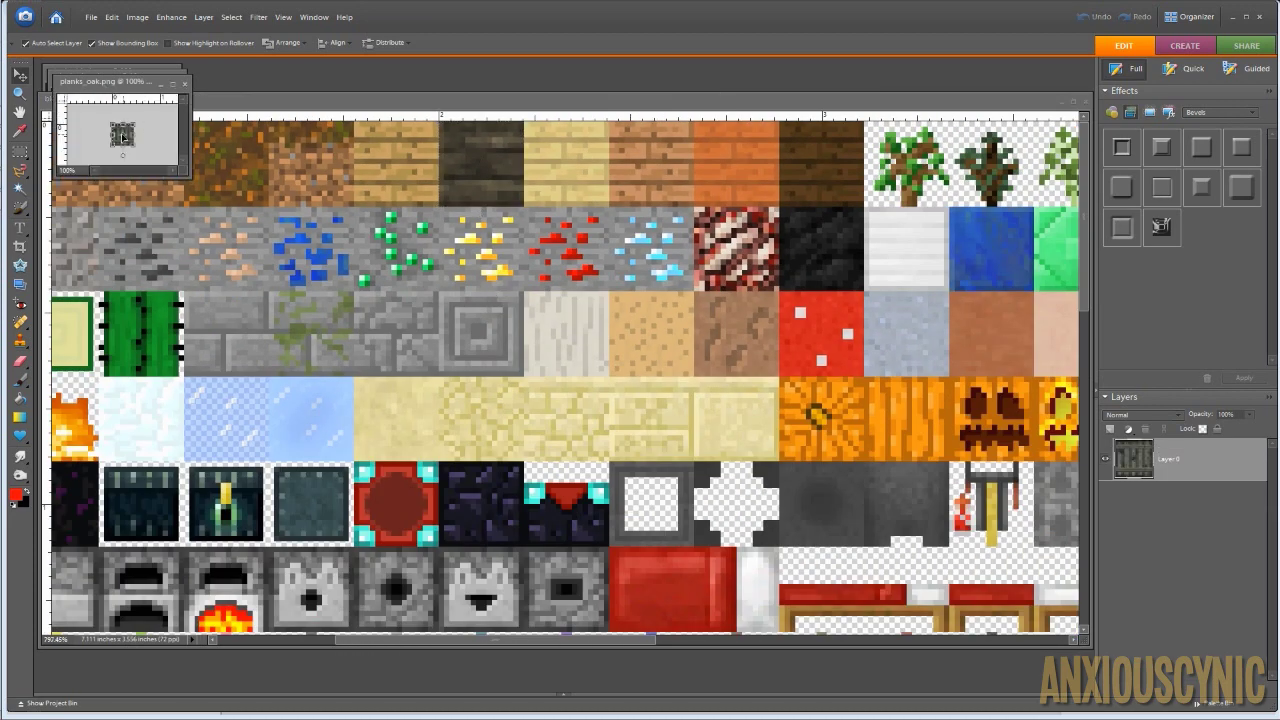
pyautogui.moveTo(122, 139); pyautogui.dragTo(358, 216)
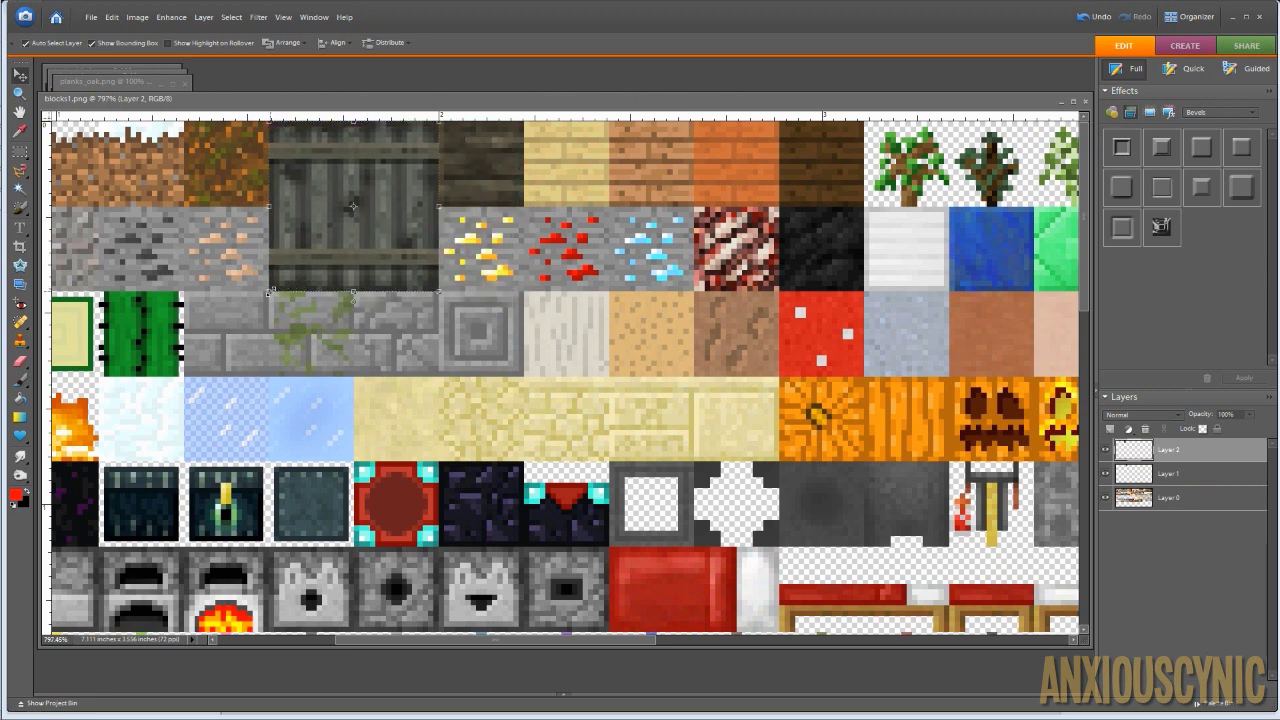
pyautogui.moveTo(269, 291); pyautogui.dragTo(355, 203)
pyautogui.press('Return')
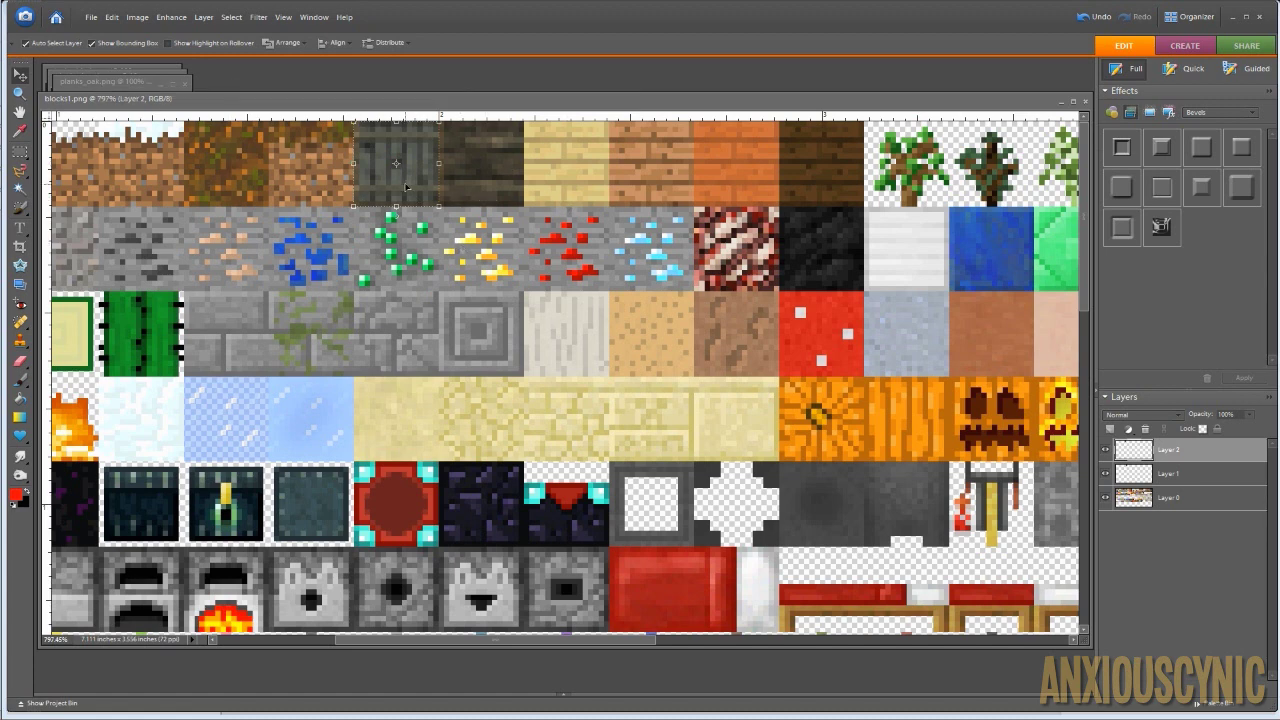
# Copy the planks_jungle texture into the sheet and scale it down over the orange planks tile.
pyautogui.click(87, 76)
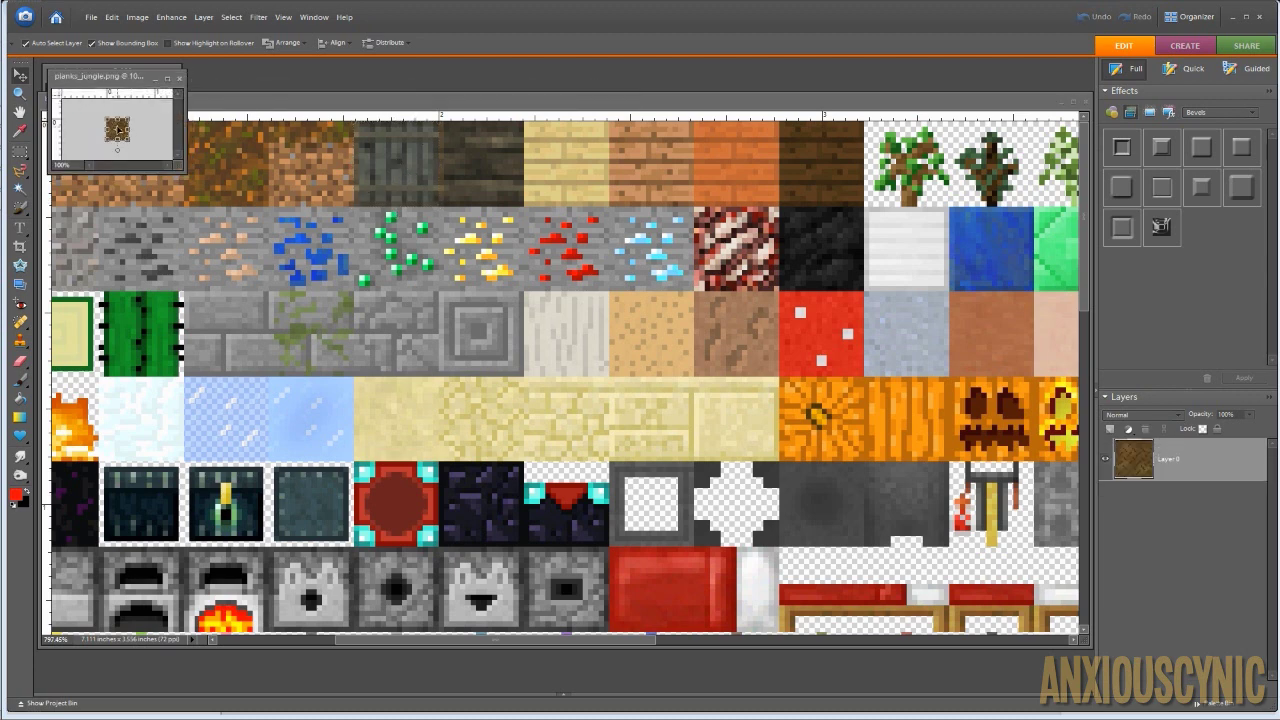
pyautogui.moveTo(117, 131); pyautogui.dragTo(368, 186)
pyautogui.moveTo(521, 178); pyautogui.dragTo(521, 178)
pyautogui.moveTo(519, 222); pyautogui.dragTo(699, 217)
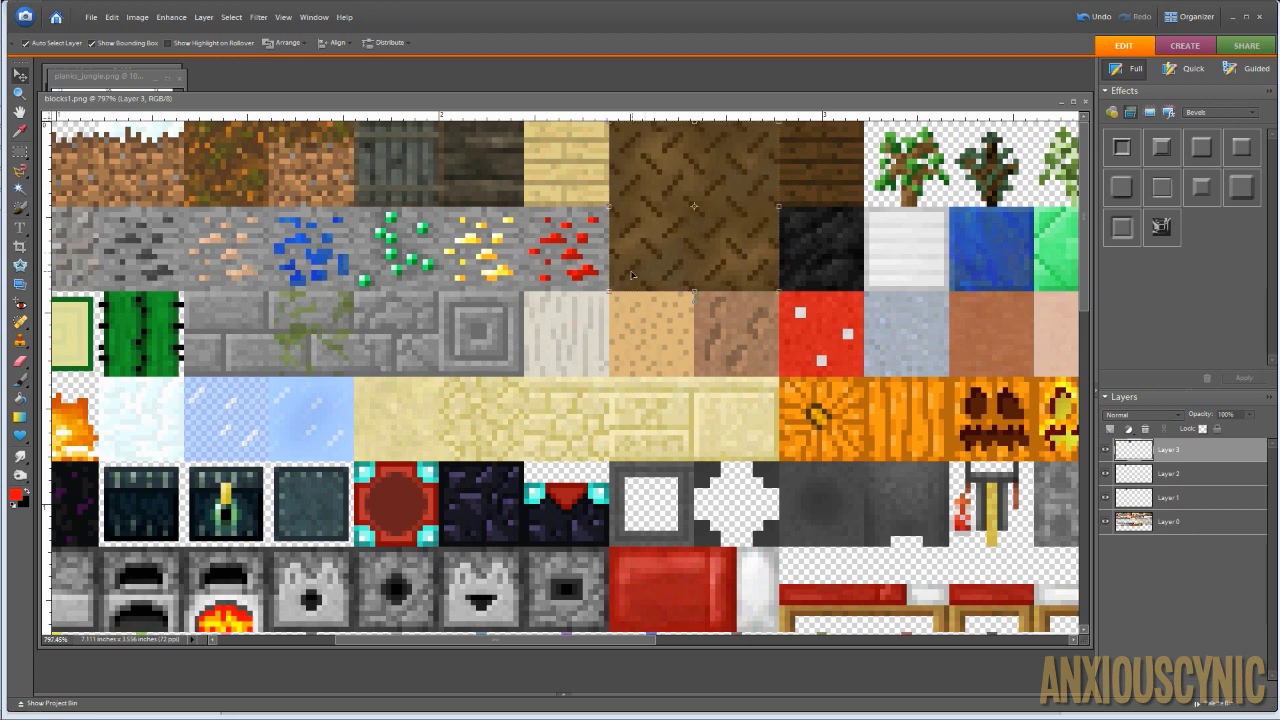
pyautogui.moveTo(612, 287); pyautogui.dragTo(696, 207)
pyautogui.click(748, 228)
# Copy the planks_birch texture into the sheet and scale it proportionally to one tile over the birch planks.
pyautogui.click(179, 77)
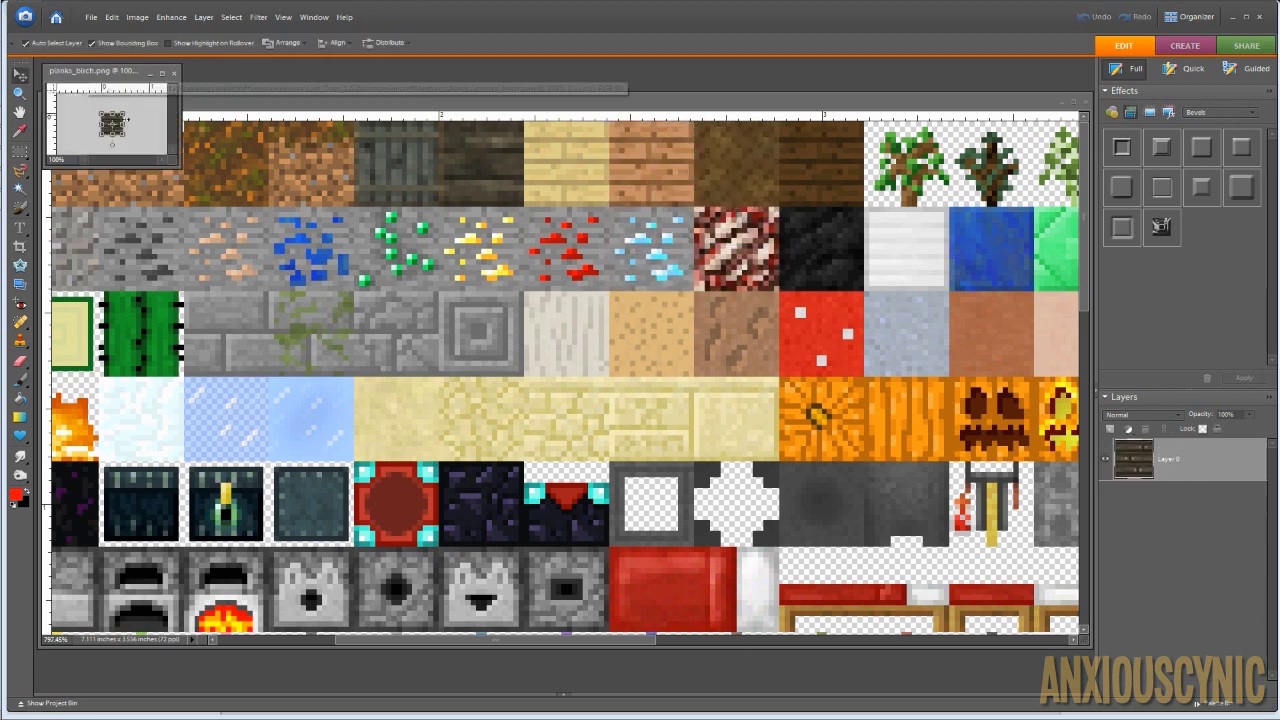
pyautogui.moveTo(112, 125); pyautogui.dragTo(534, 207)
pyautogui.moveTo(440, 290); pyautogui.dragTo(548, 215)
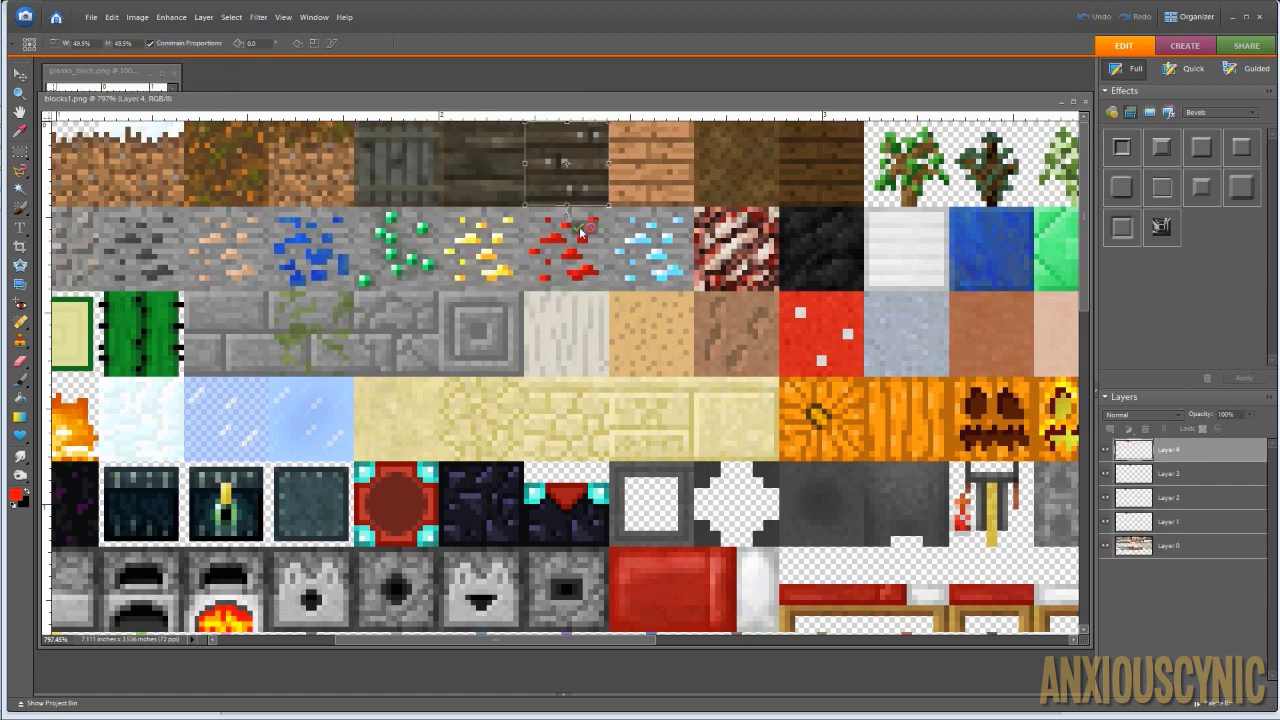
pyautogui.click(578, 228)
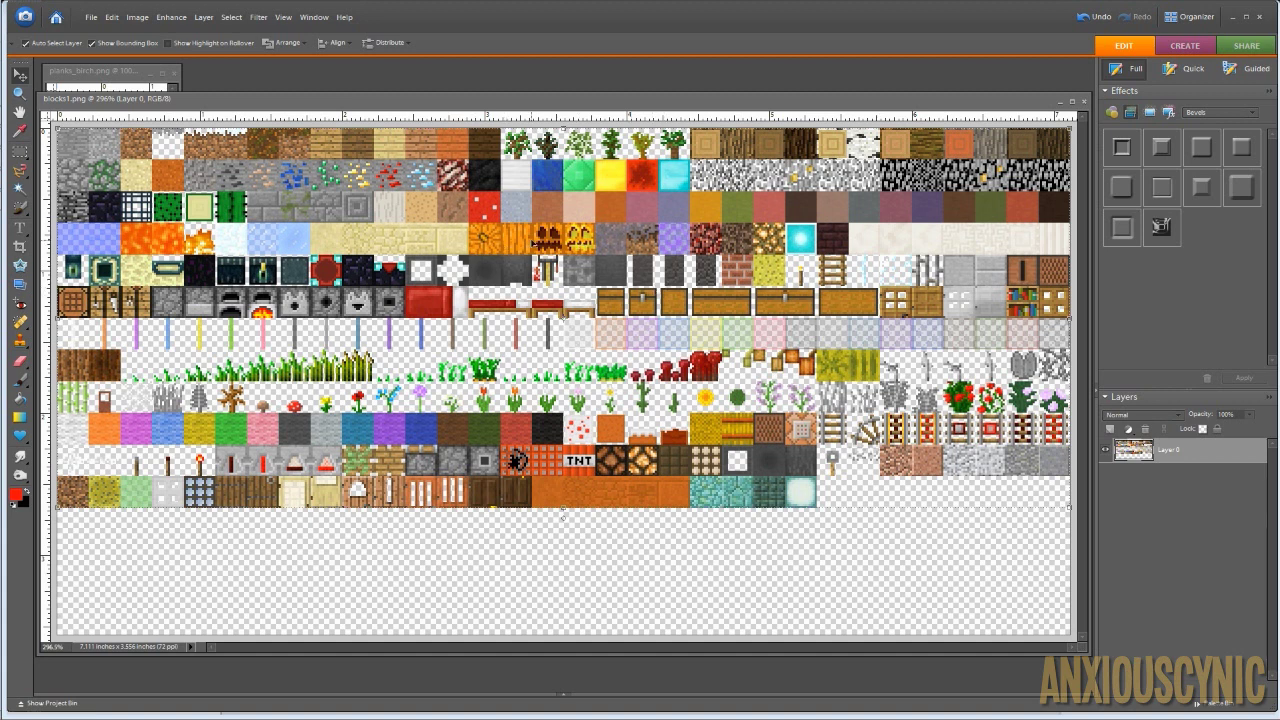
# Open the Image Size settings for the blocks1.png sheet and set the resampling method to Nearest Neighbor.
pyautogui.click(138, 18)
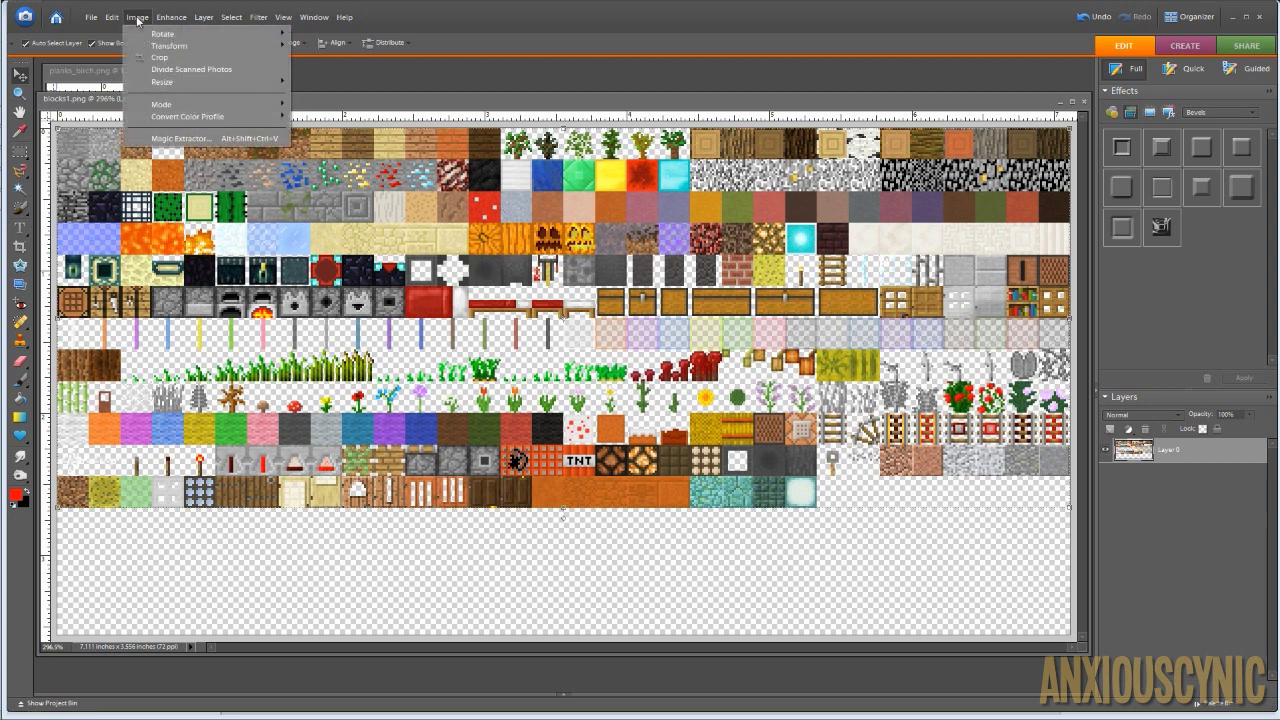
pyautogui.moveTo(178, 82)
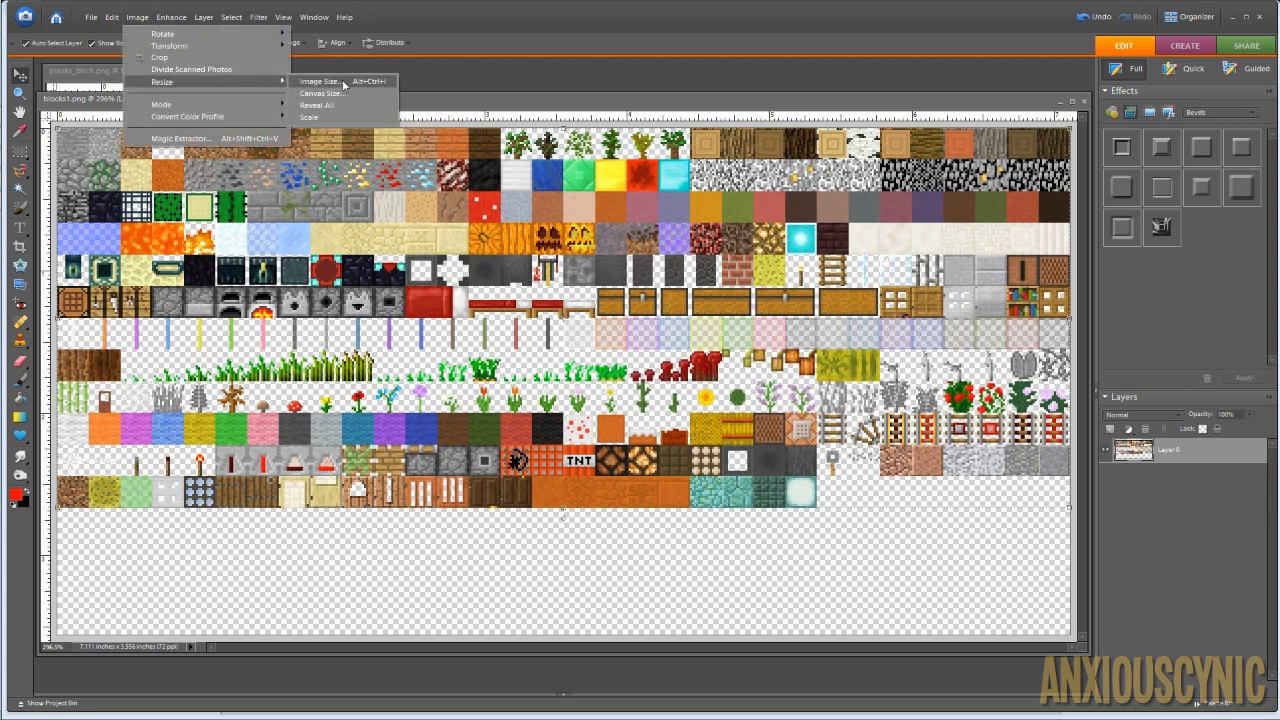
pyautogui.click(322, 81)
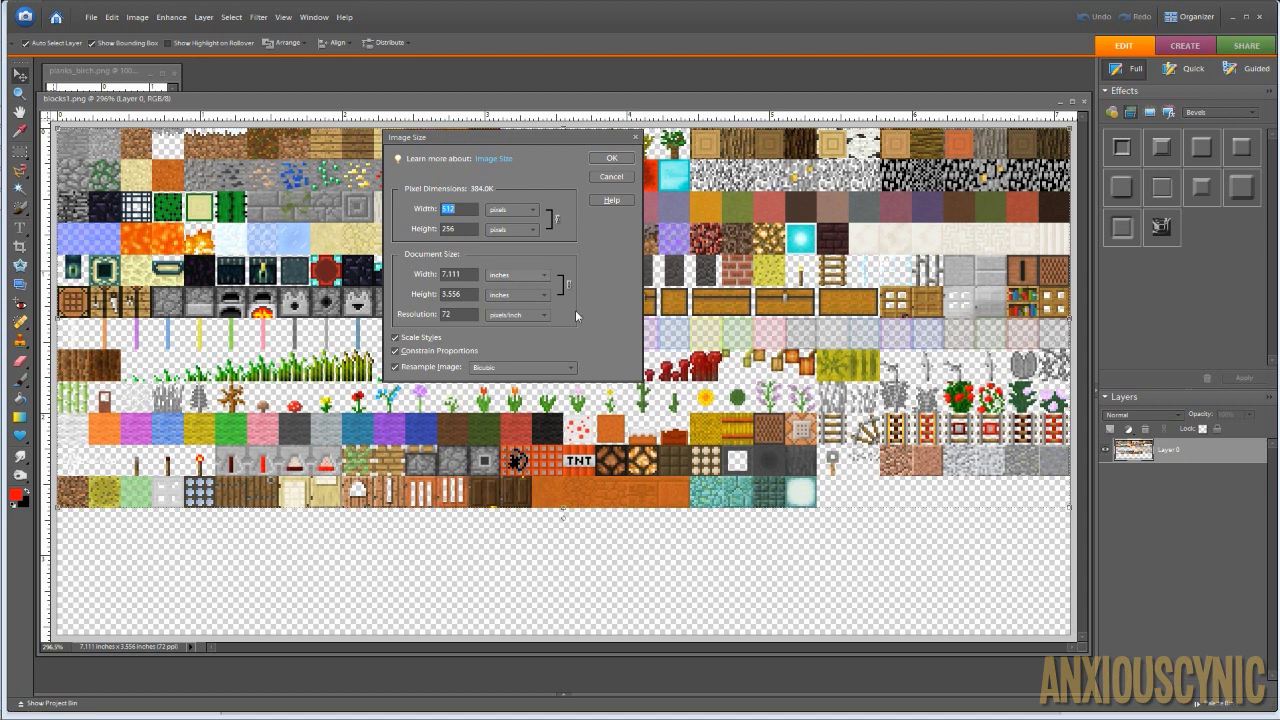
pyautogui.click(520, 371)
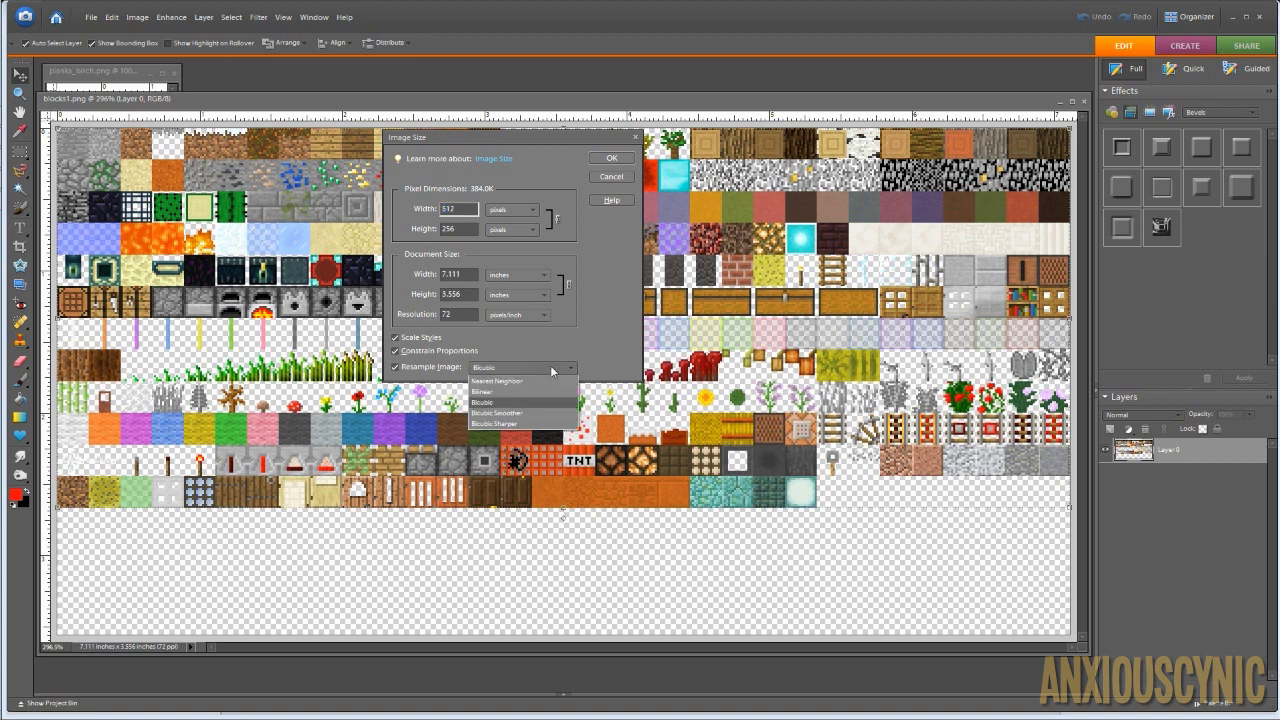
pyautogui.click(508, 381)
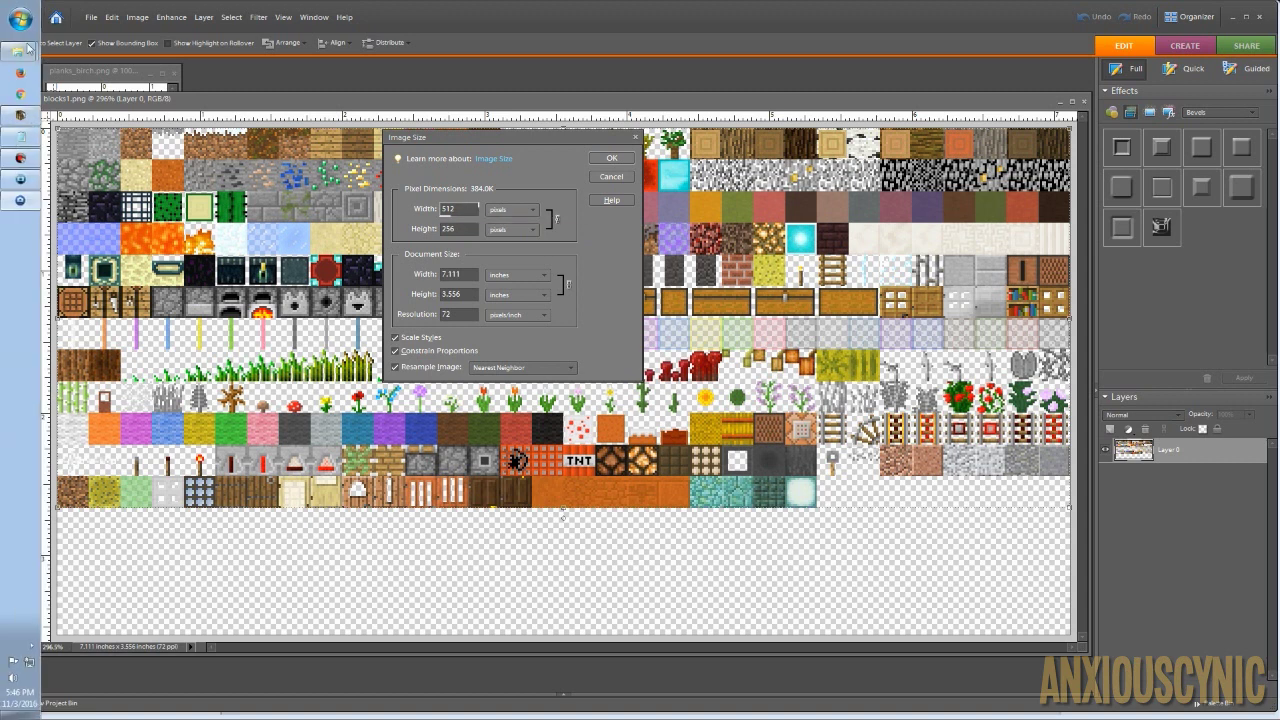
# Check the planks_spruce texture's dimensions in Windows Explorer and resize the blocks1.png sheet to a width of 1024 pixels.
pyautogui.moveTo(35, 60)
pyautogui.click(79, 62)
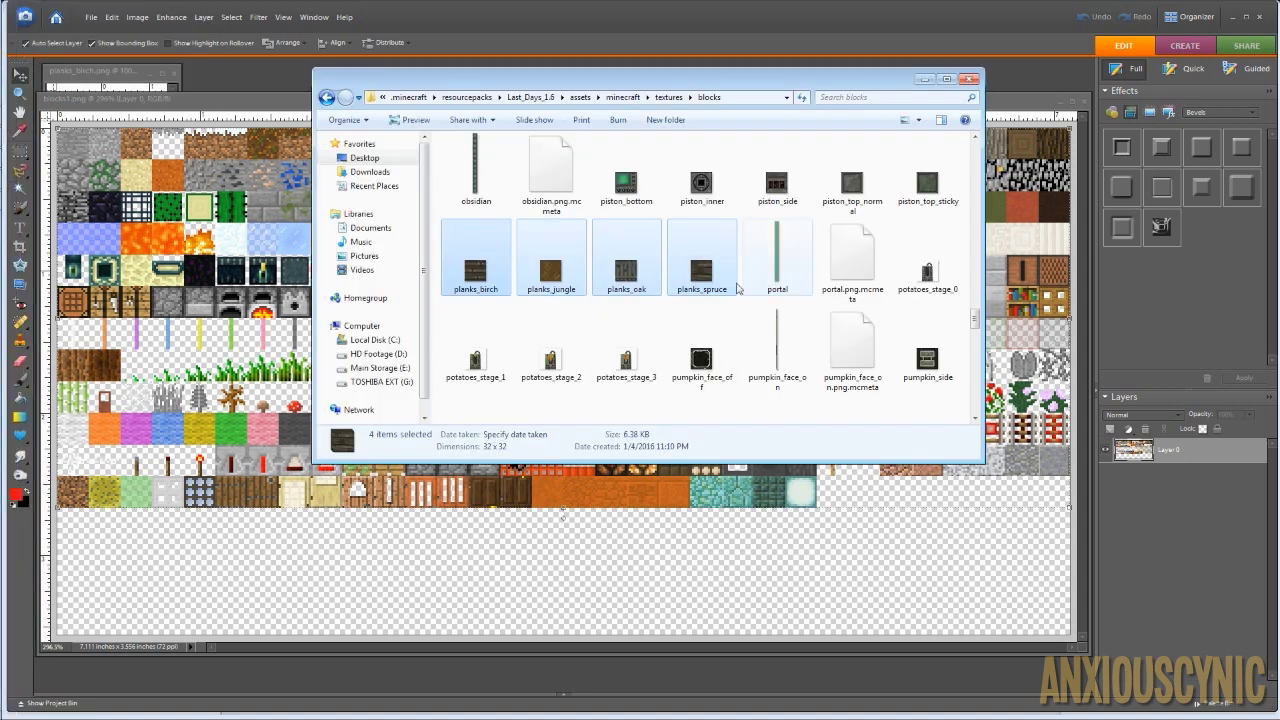
pyautogui.click(714, 268)
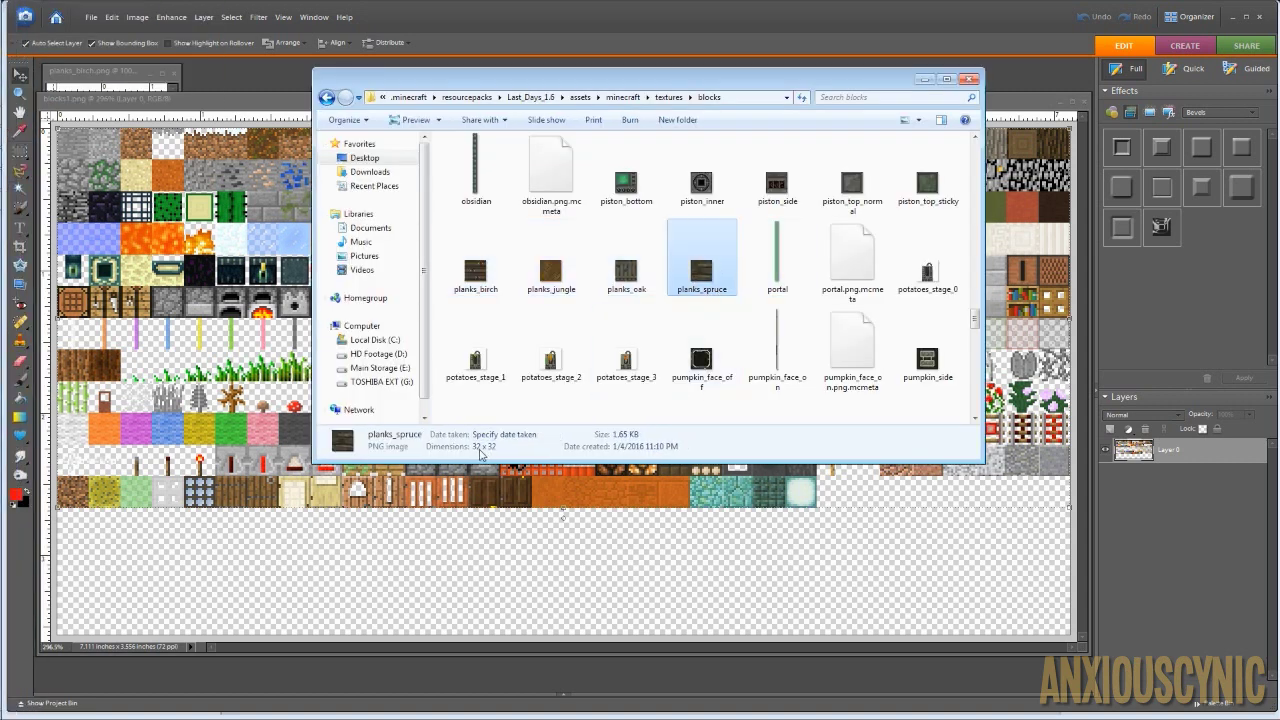
pyautogui.click(293, 101)
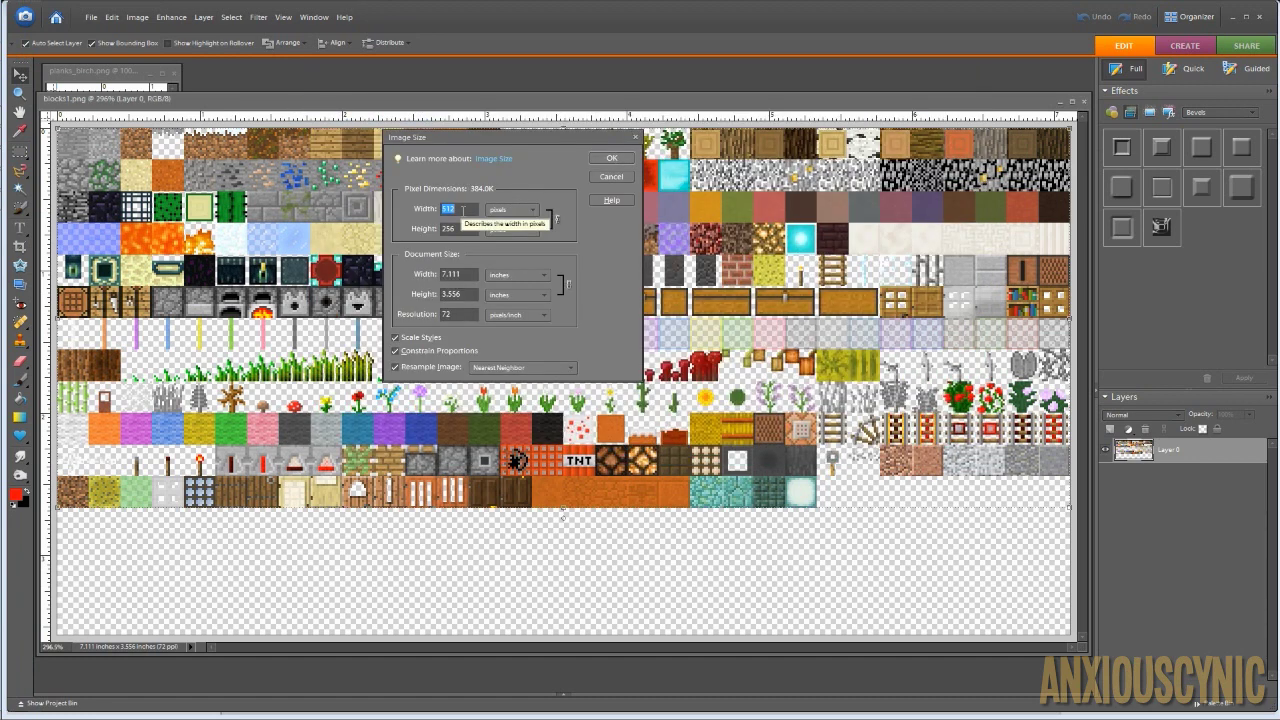
pyautogui.write('1024')
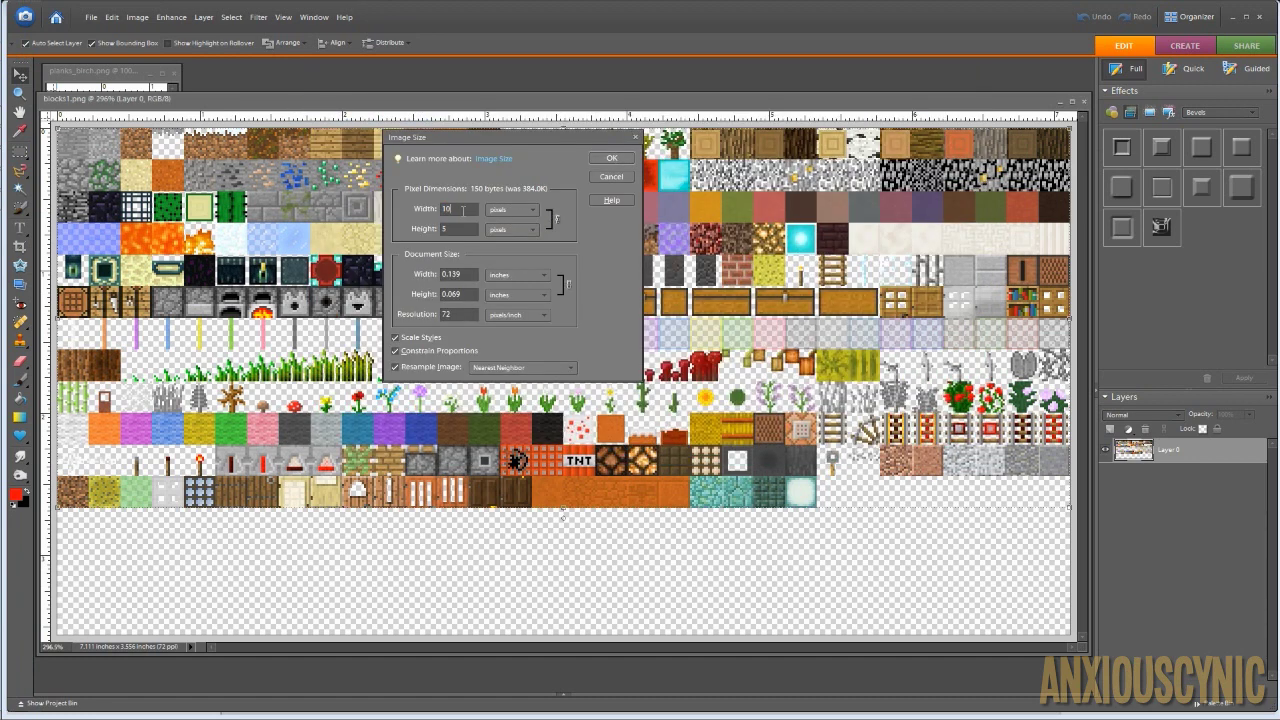
pyautogui.press('Return')
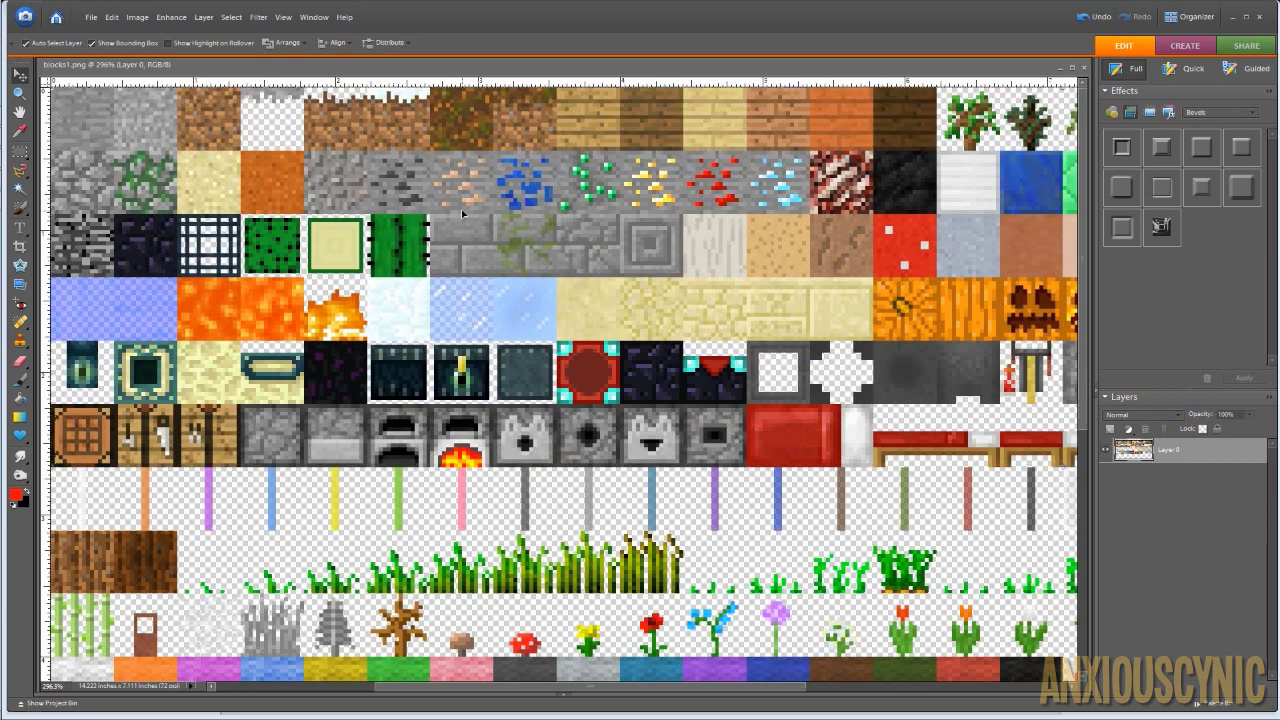
pyautogui.hotkey('ctrl', '0')
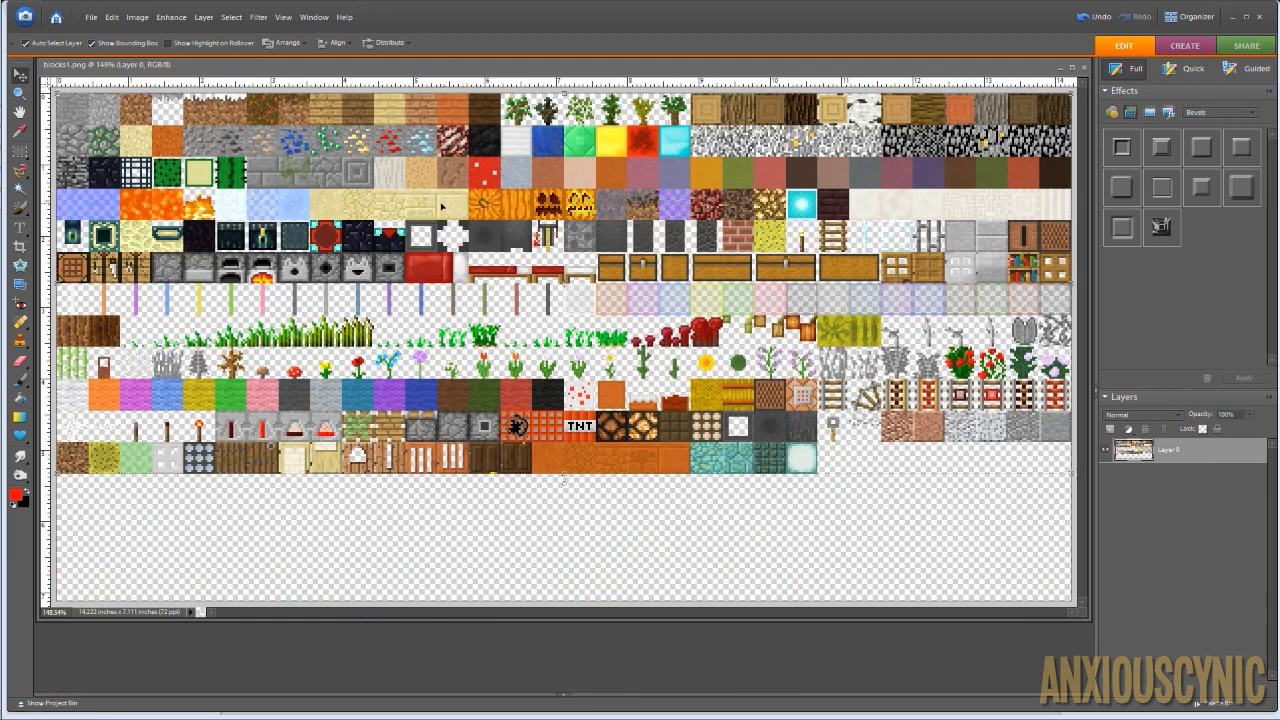
pyautogui.press('z')
pyautogui.moveTo(406, 144); pyautogui.dragTo(350, 82)
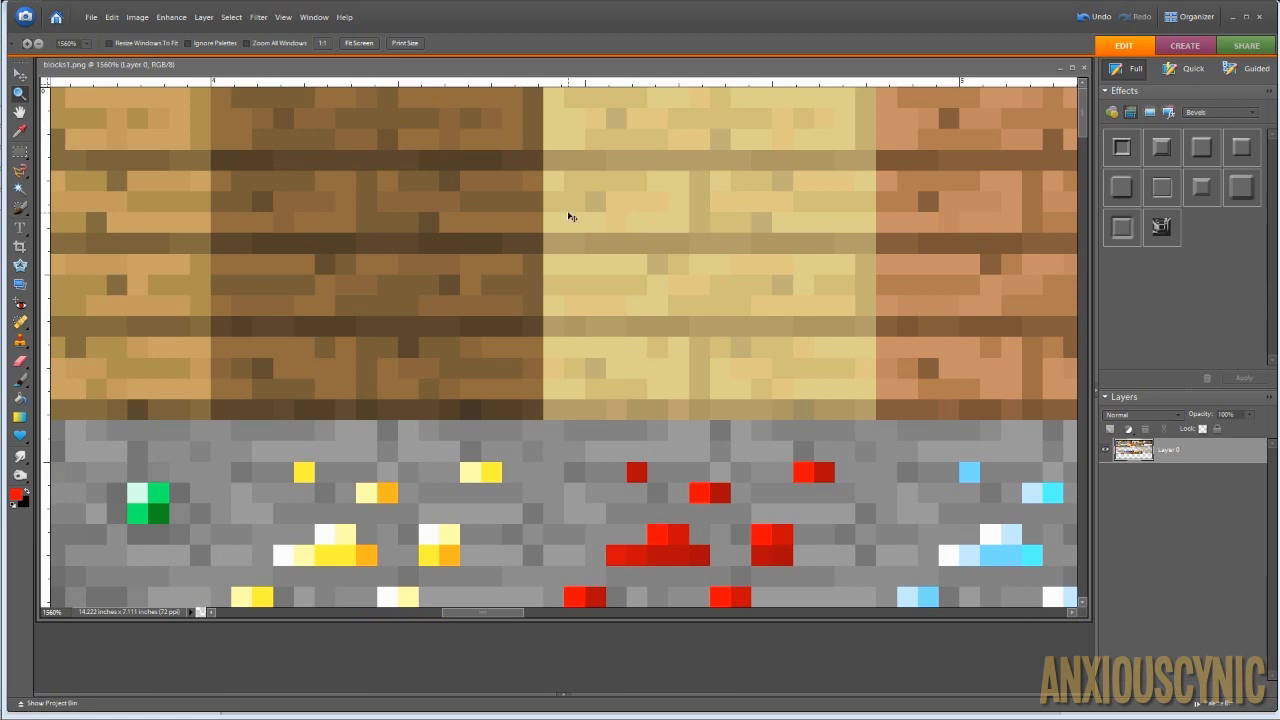
pyautogui.hotkey('ctrl', '0')
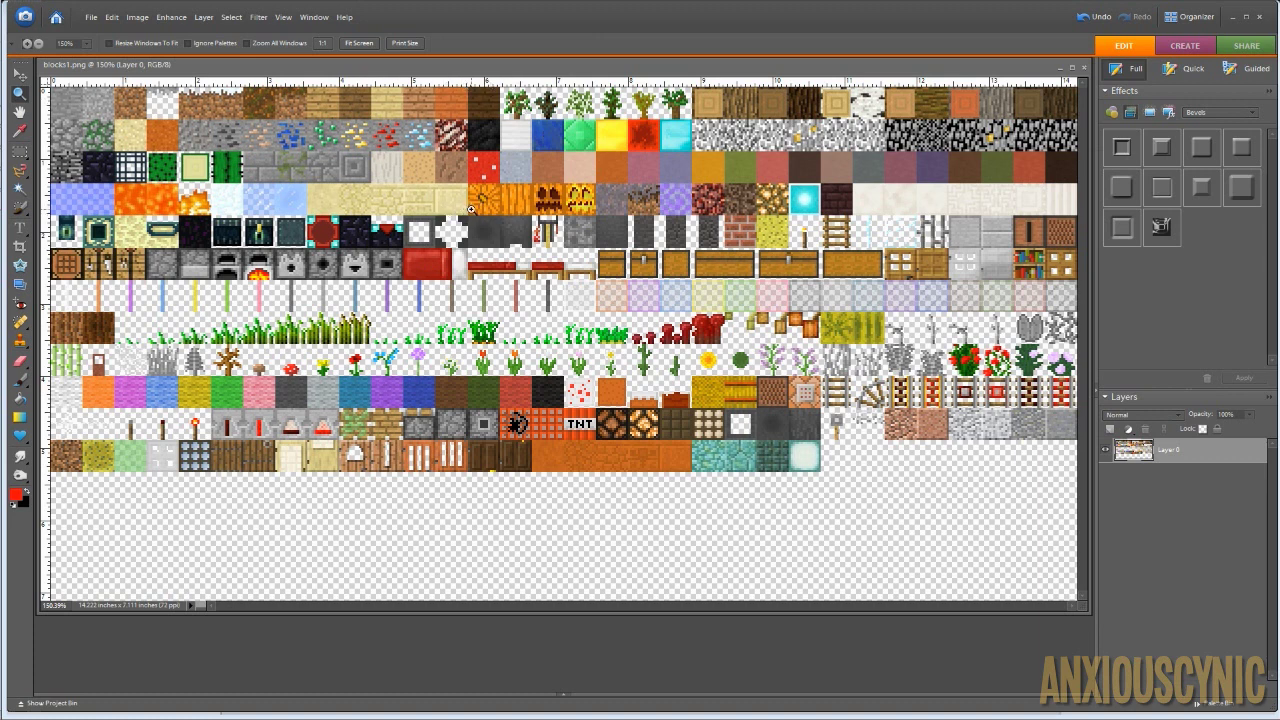
# Copy the planks_birch texture at its original size into the resized blocks1.png sheet and place it over the birch planks tile.
pyautogui.moveTo(20, 54)
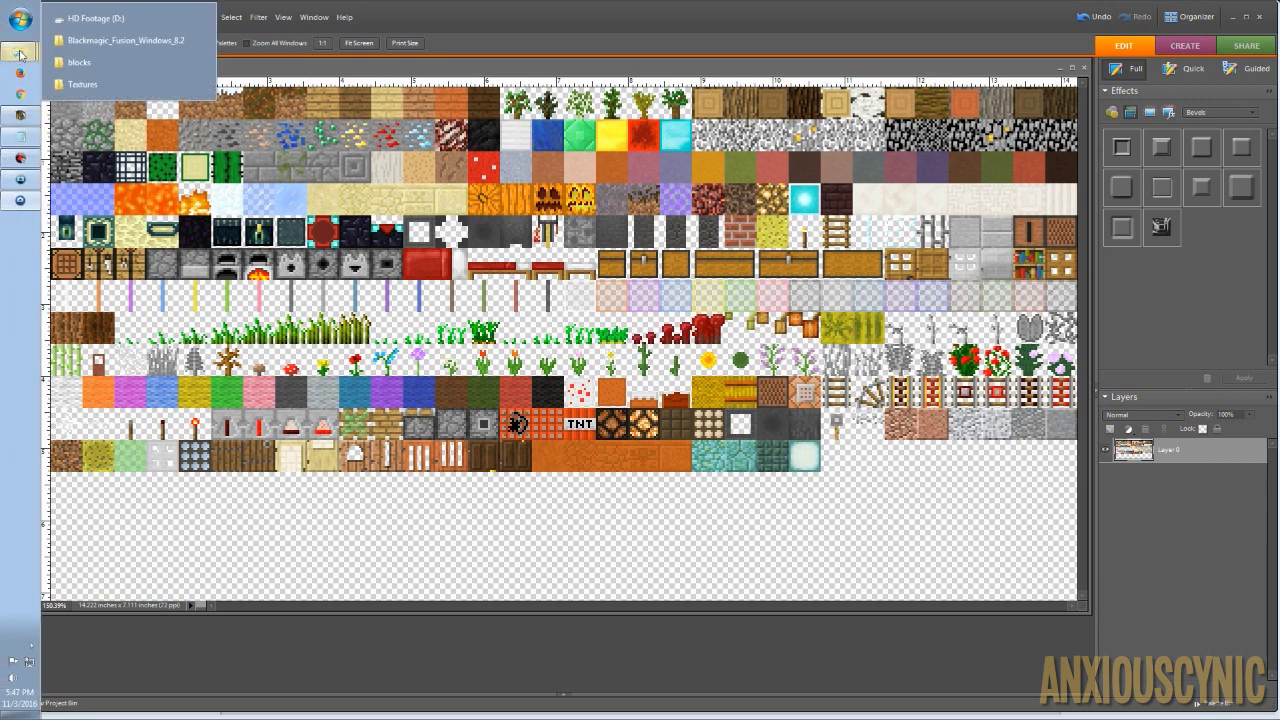
pyautogui.click(110, 64)
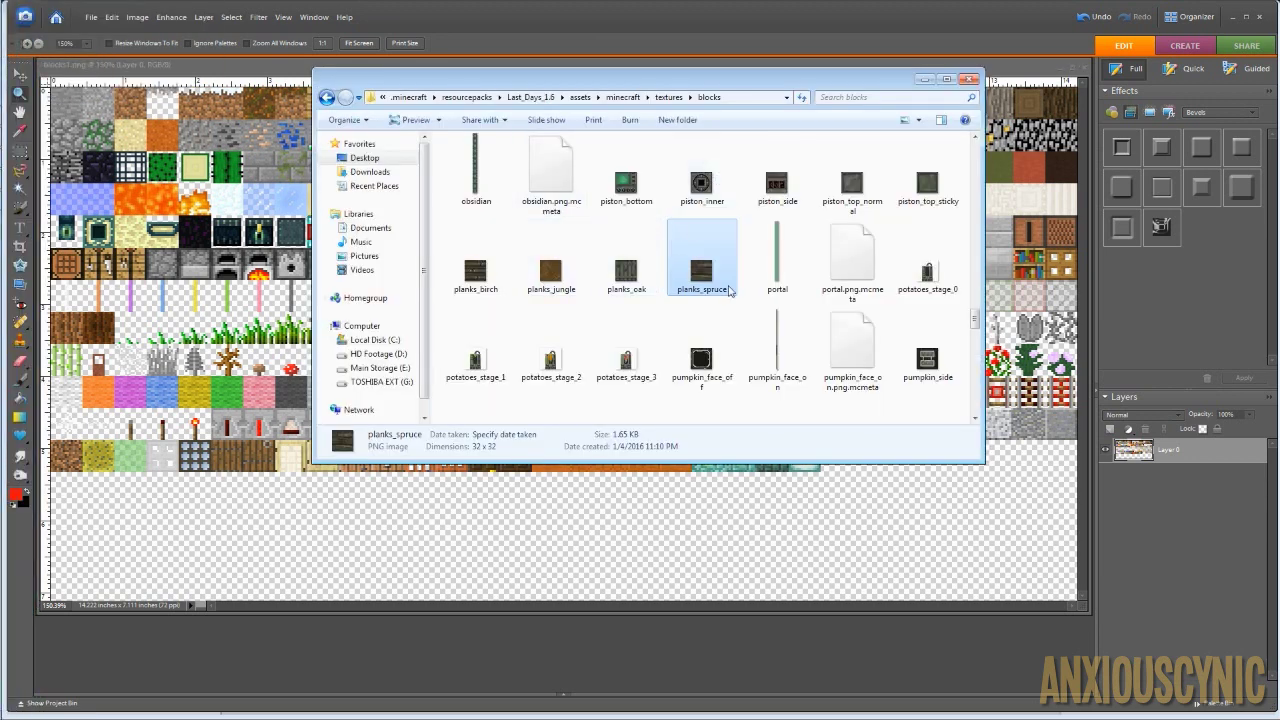
pyautogui.click(258, 70)
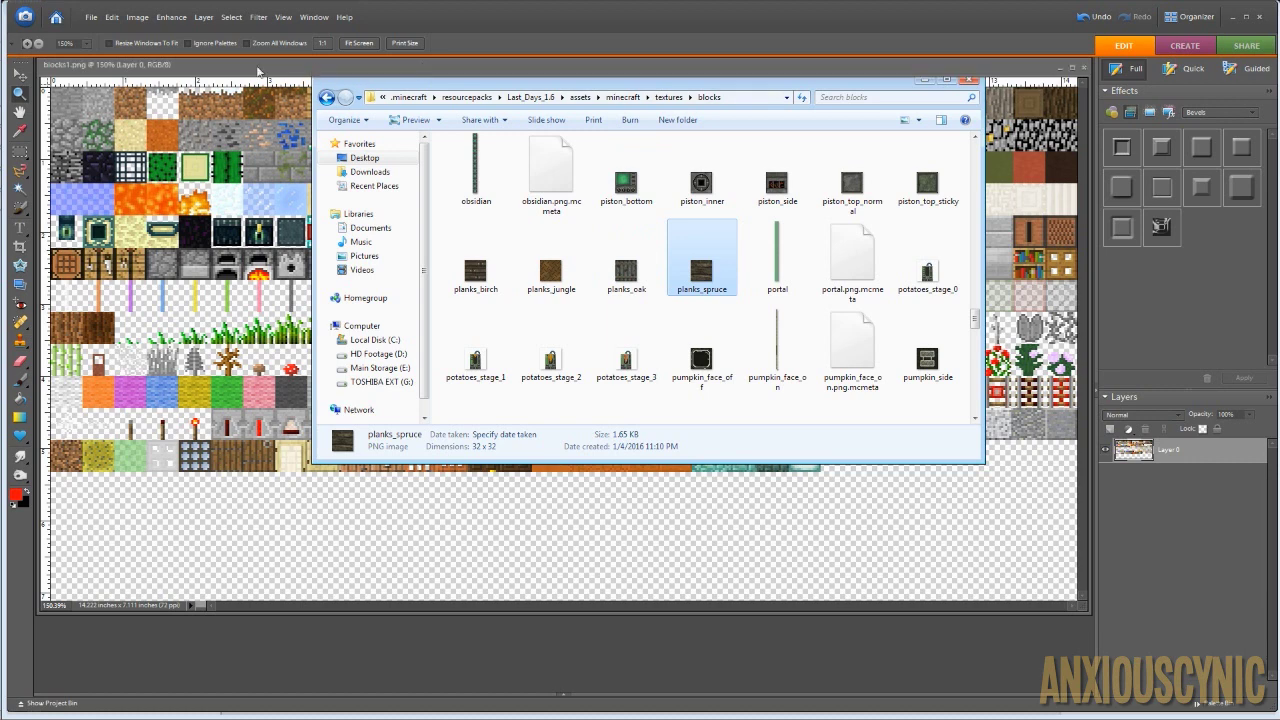
pyautogui.moveTo(263, 67); pyautogui.dragTo(271, 114)
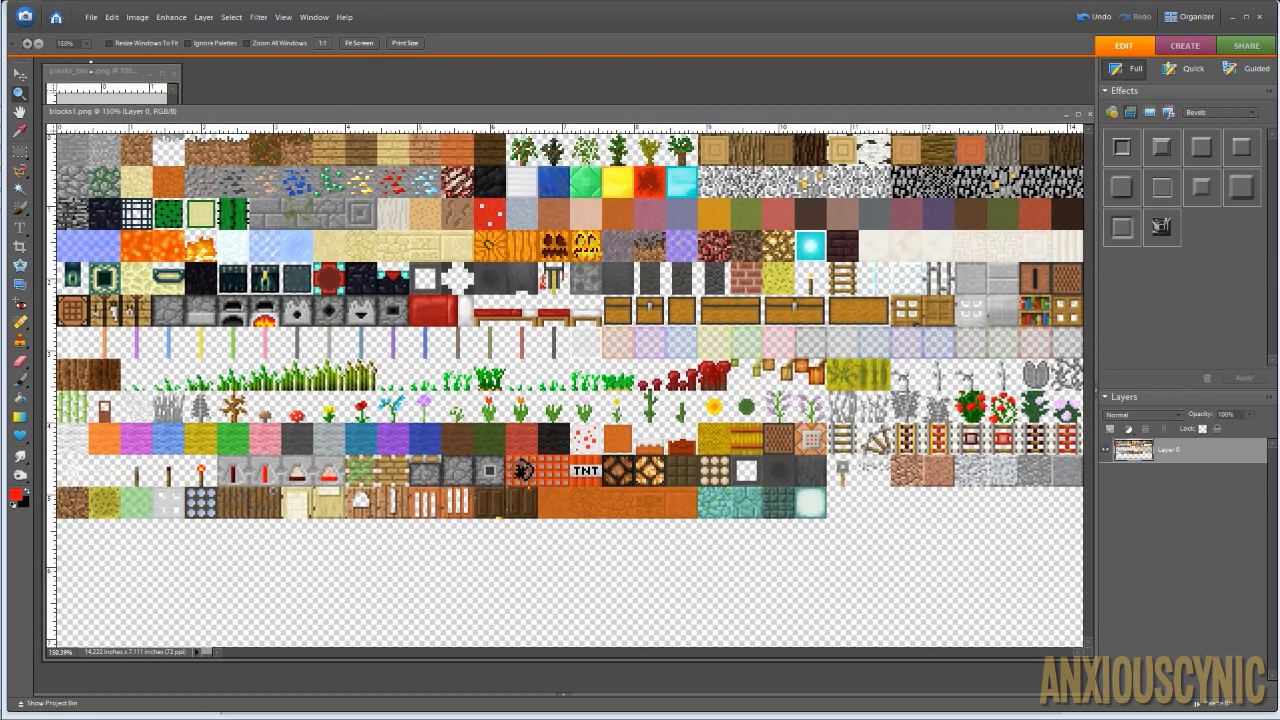
pyautogui.click(91, 72)
pyautogui.press('v')
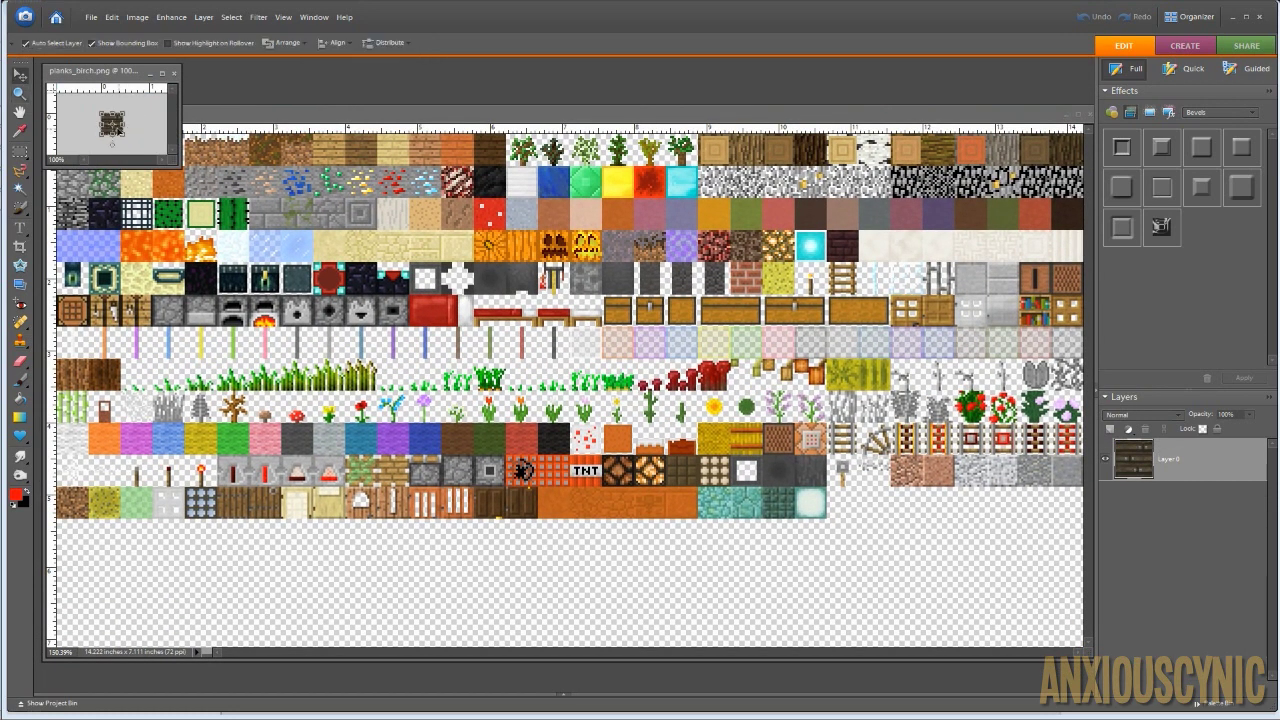
pyautogui.moveTo(112, 123); pyautogui.dragTo(395, 157)
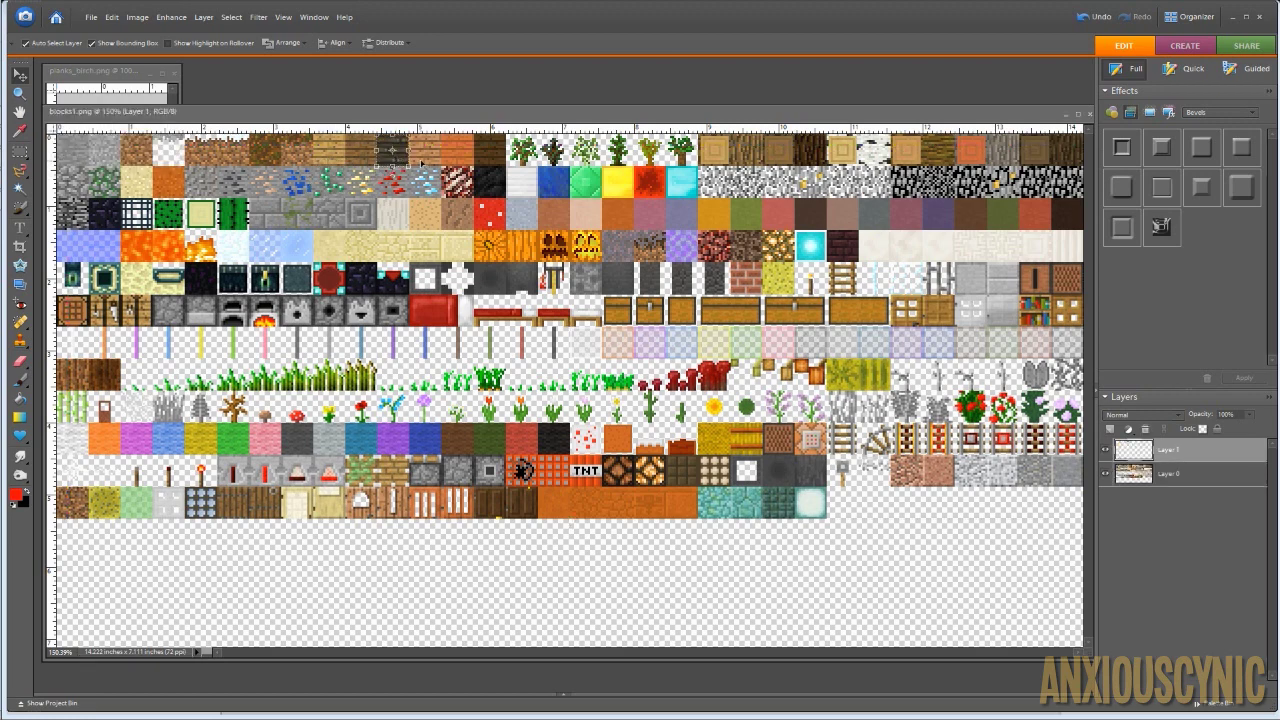
pyautogui.press('z')
pyautogui.click(392, 151)
pyautogui.click(392, 151)
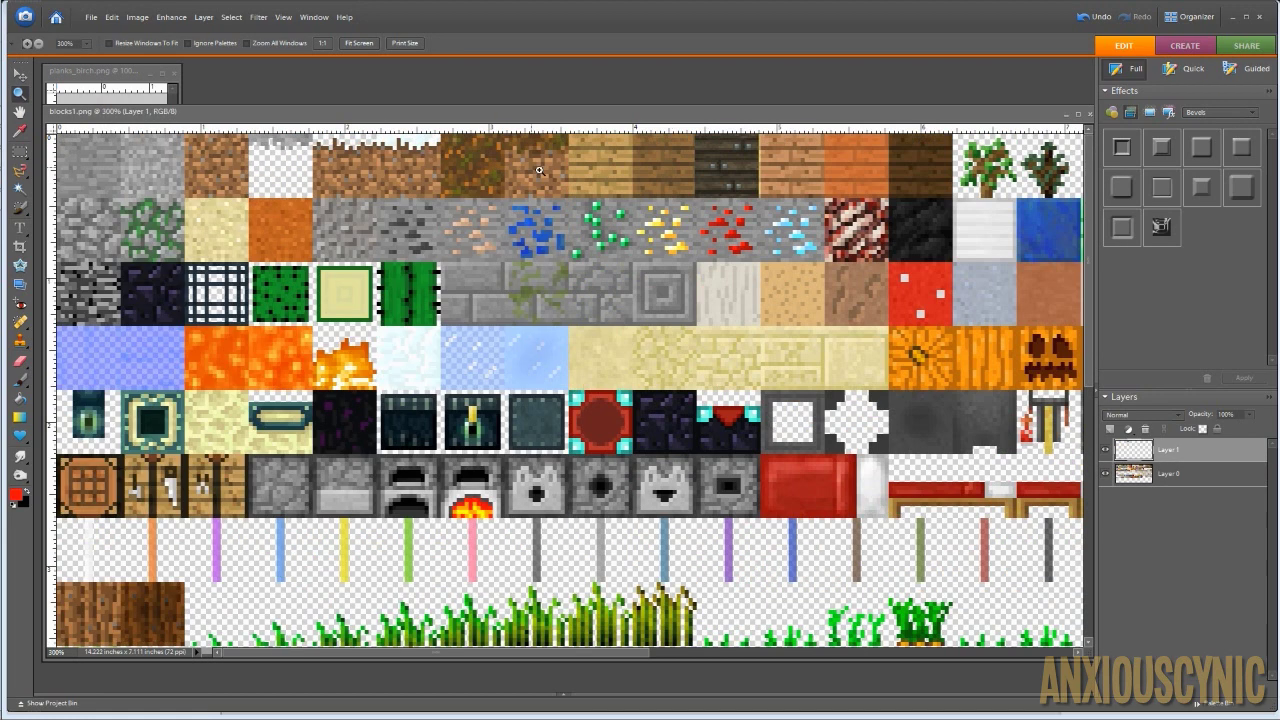
# Nudge the pasted birch texture sideways so it lines up with the birch planks tile in the enlarged sheet.
pyautogui.moveTo(834, 225); pyautogui.dragTo(652, 131)
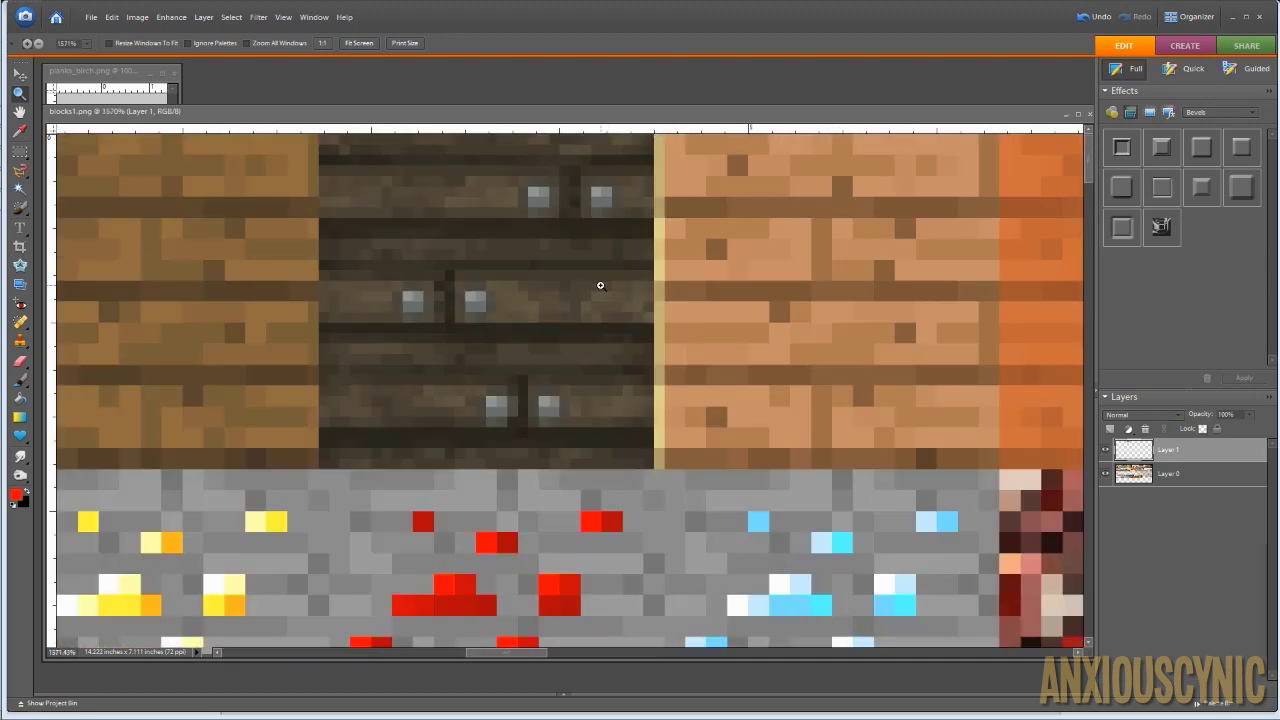
pyautogui.press('v')
pyautogui.moveTo(520, 277)
pyautogui.mouseDown()
pyautogui.moveTo(534, 277)
pyautogui.moveTo(352, 277)
pyautogui.moveTo(543, 277)
pyautogui.mouseUp()
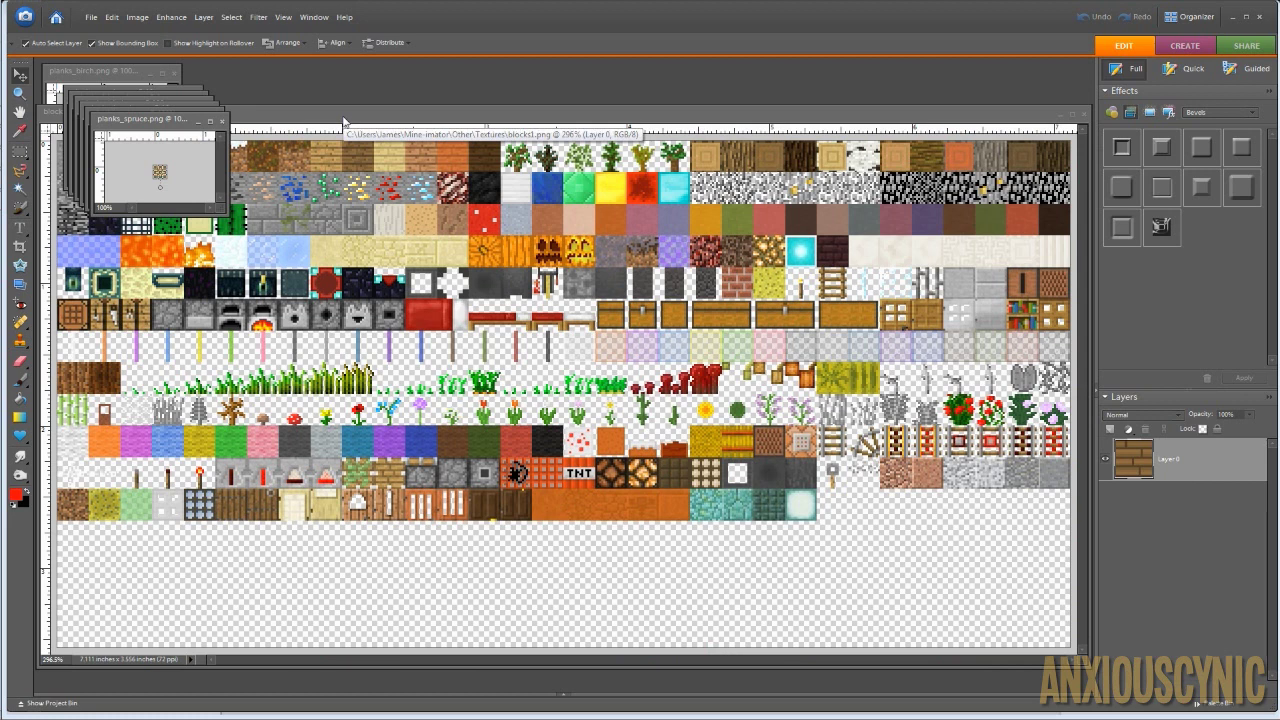
# Check the dimensions of the blocks1.png sheet in the Image Size settings.
pyautogui.click(343, 119)
pyautogui.click(137, 17)
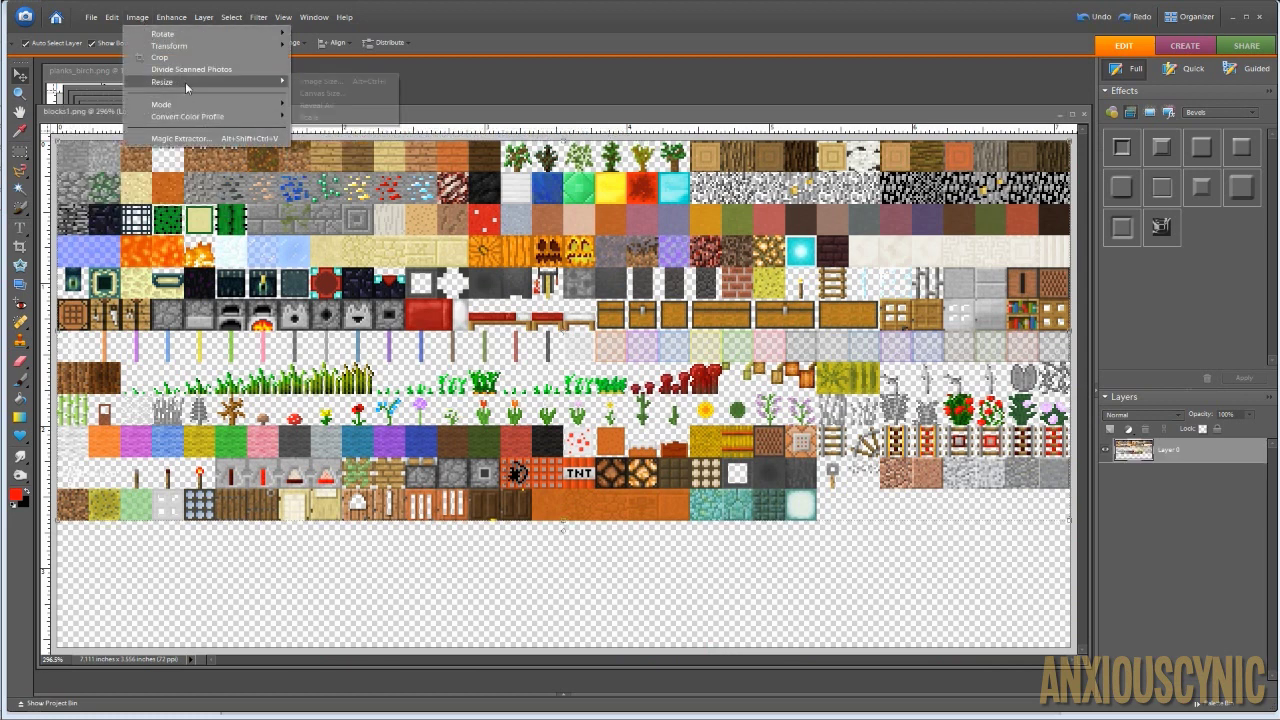
pyautogui.click(329, 82)
pyautogui.click(609, 177)
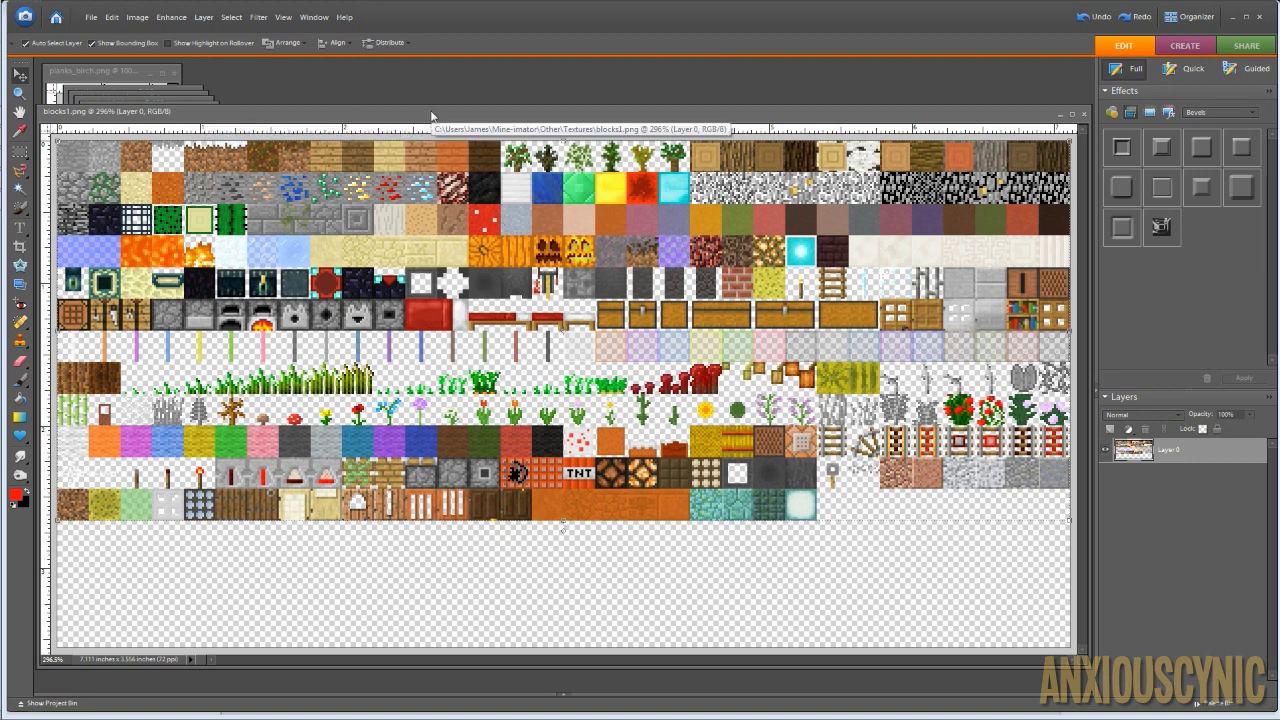
# Arrange the image windows and copy the planks_spruce texture into the blocks1.png sheet, placing it over the spruce planks tile.
pyautogui.moveTo(431, 116); pyautogui.dragTo(434, 136)
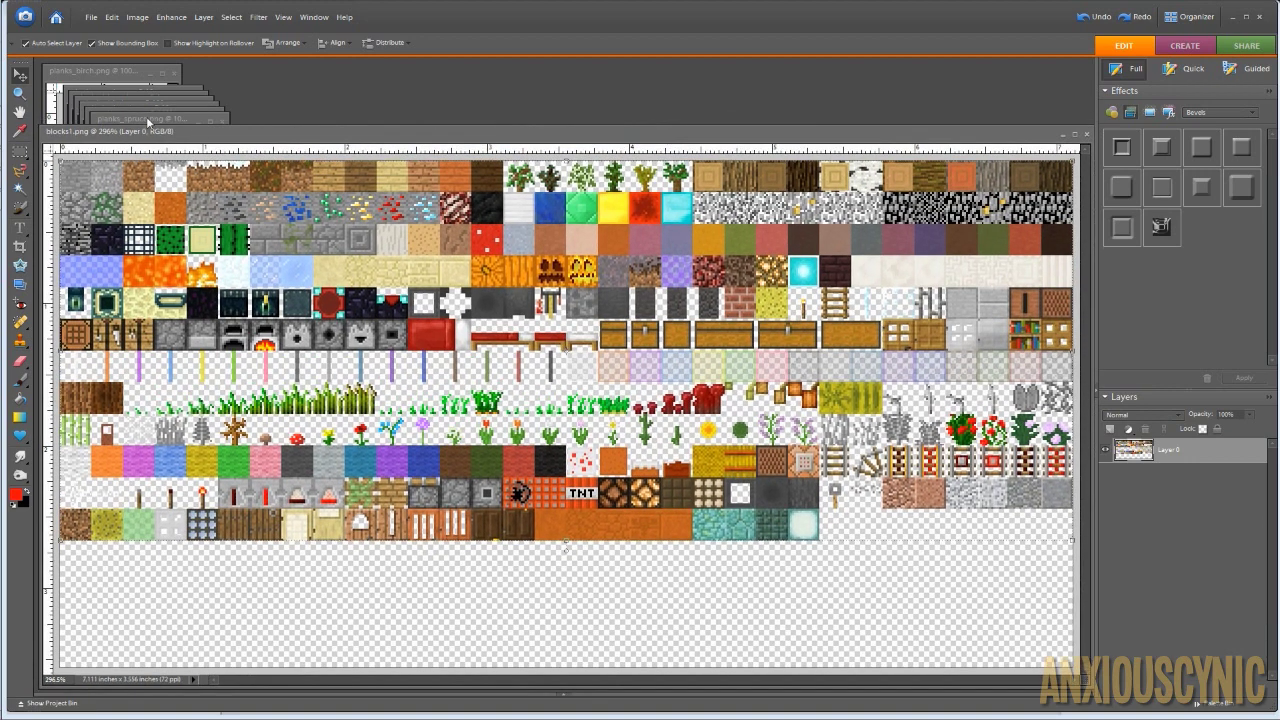
pyautogui.moveTo(147, 121); pyautogui.dragTo(289, 86)
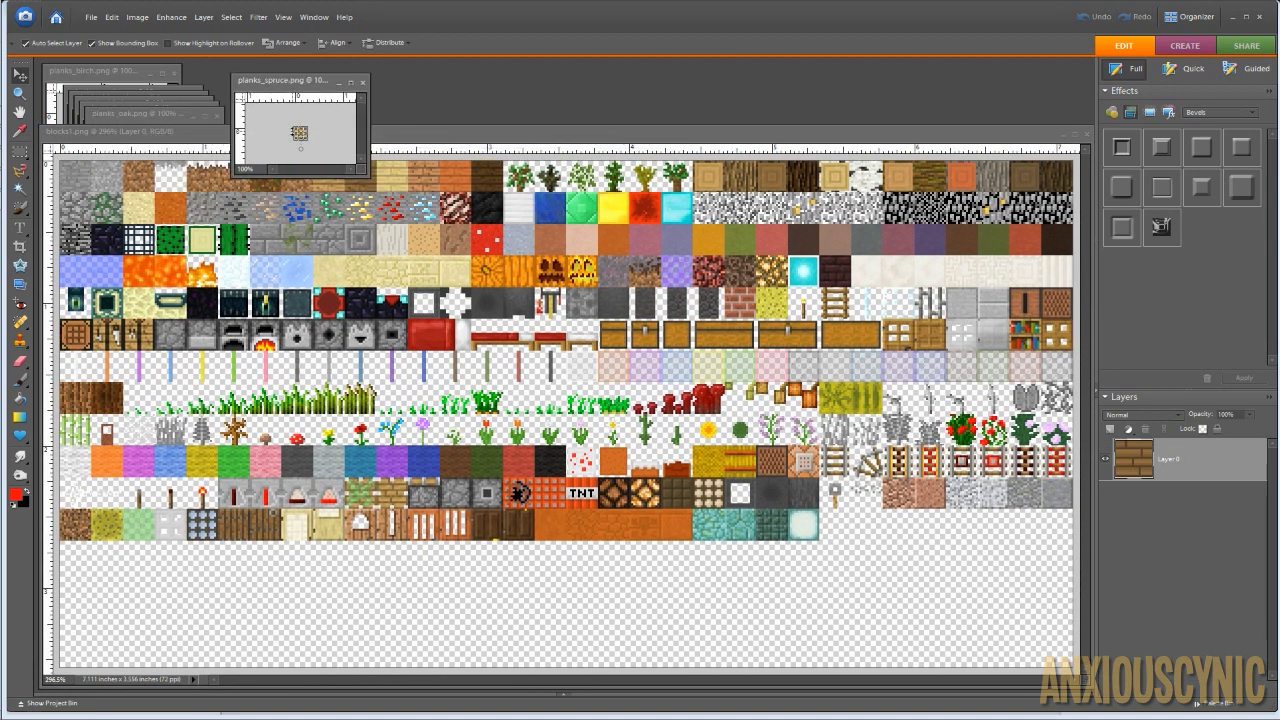
pyautogui.keyDown('alt'); pyautogui.scroll(13, 309, 133); pyautogui.keyUp('alt')
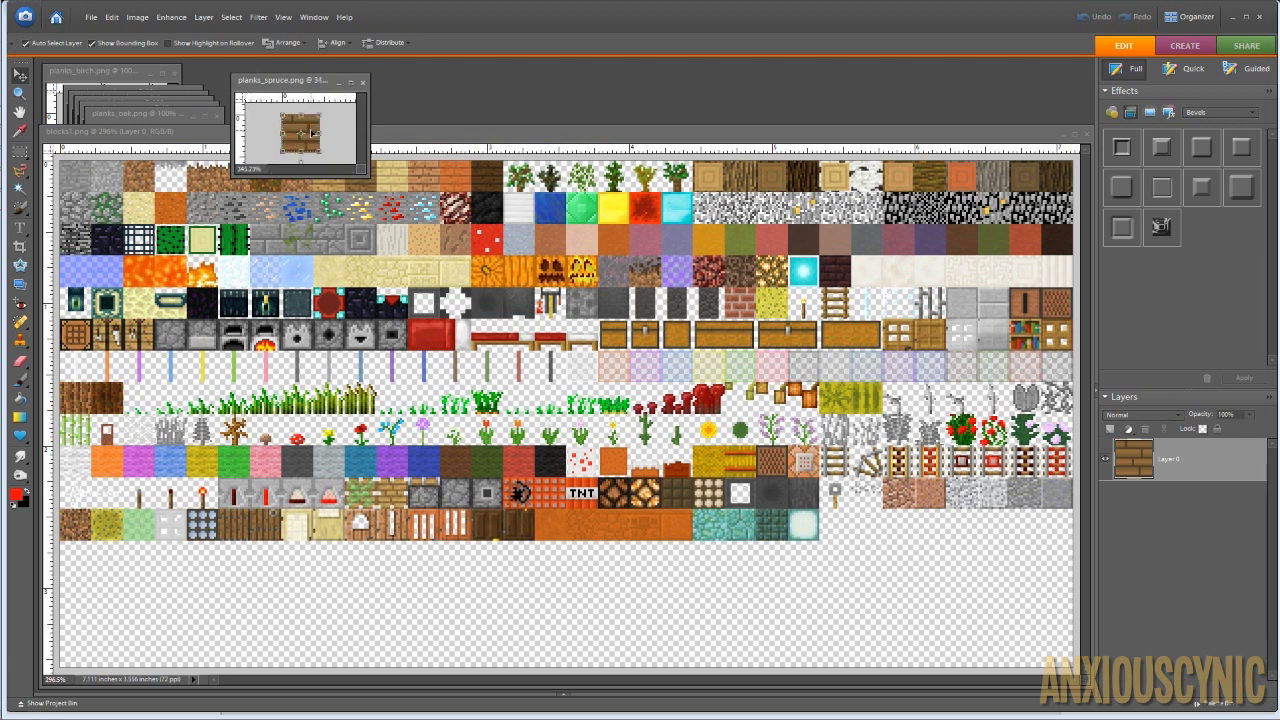
pyautogui.moveTo(300, 83); pyautogui.dragTo(298, 68)
pyautogui.moveTo(294, 120); pyautogui.dragTo(411, 181)
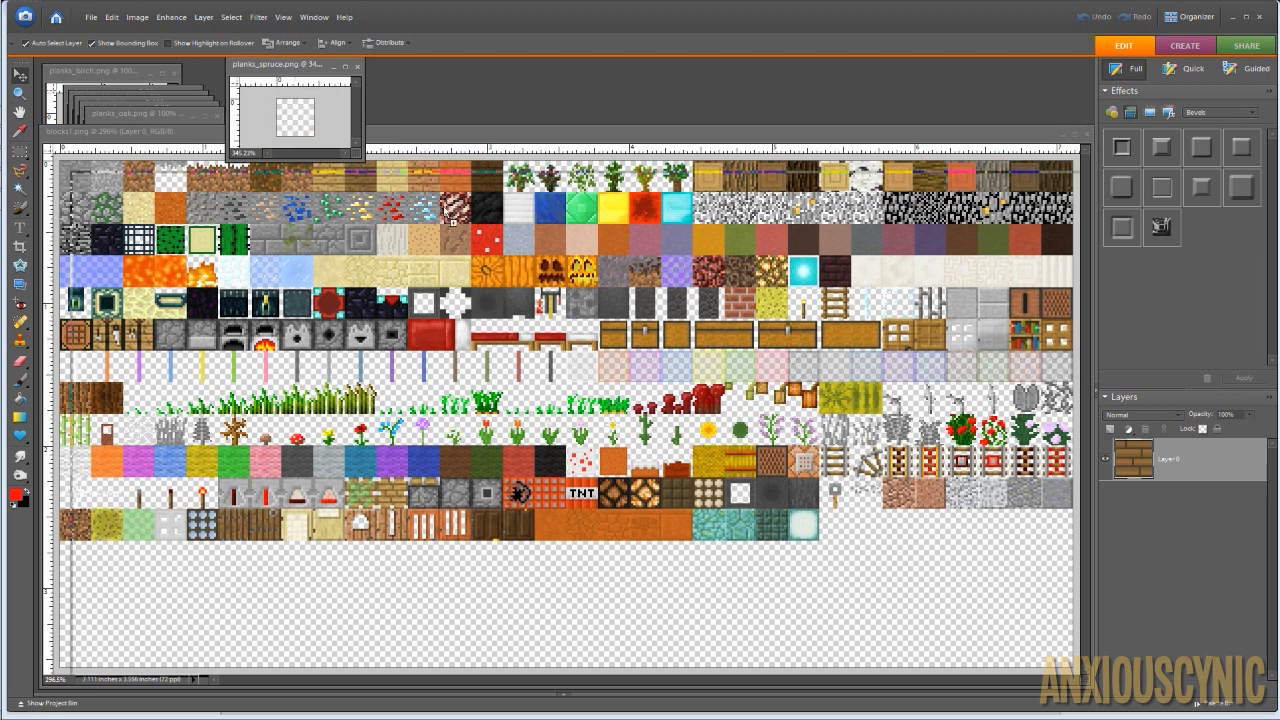
pyautogui.moveTo(452, 228); pyautogui.dragTo(358, 182)
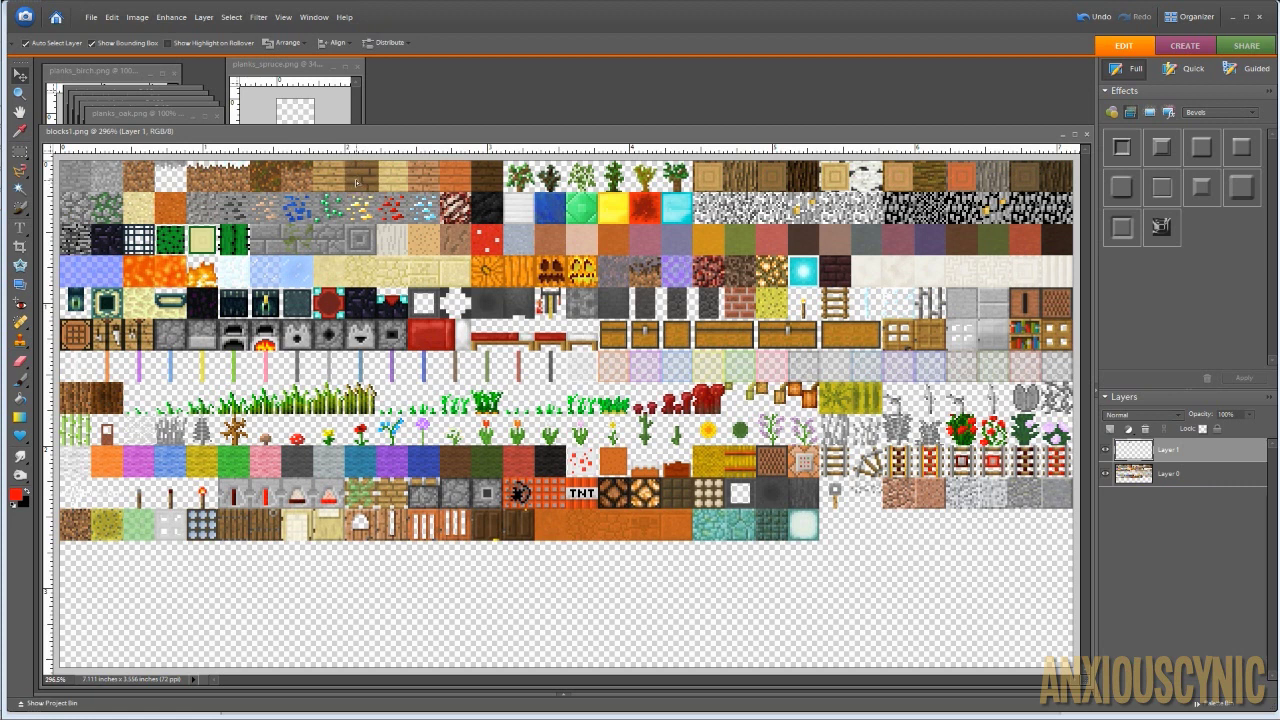
# Copy the planks_oak texture into the sheet over the oak planks tile and close the planks_oak image.
pyautogui.click(169, 115)
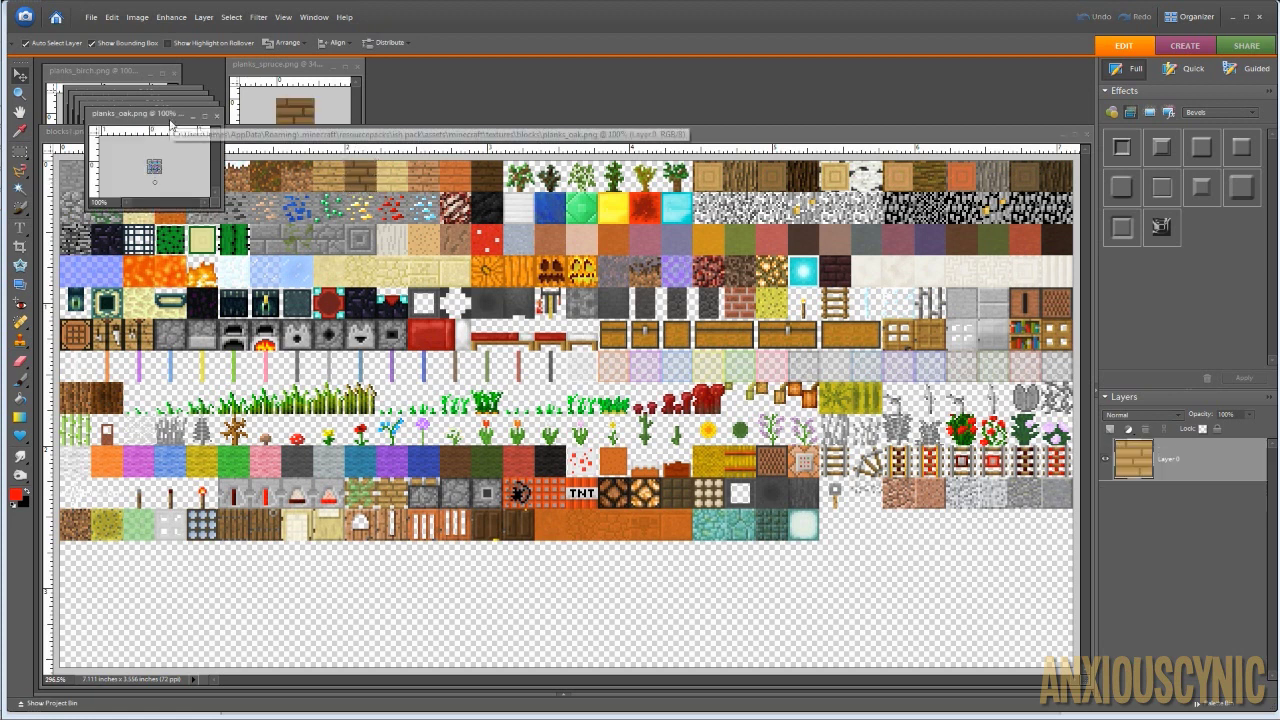
pyautogui.moveTo(156, 167); pyautogui.dragTo(332, 179)
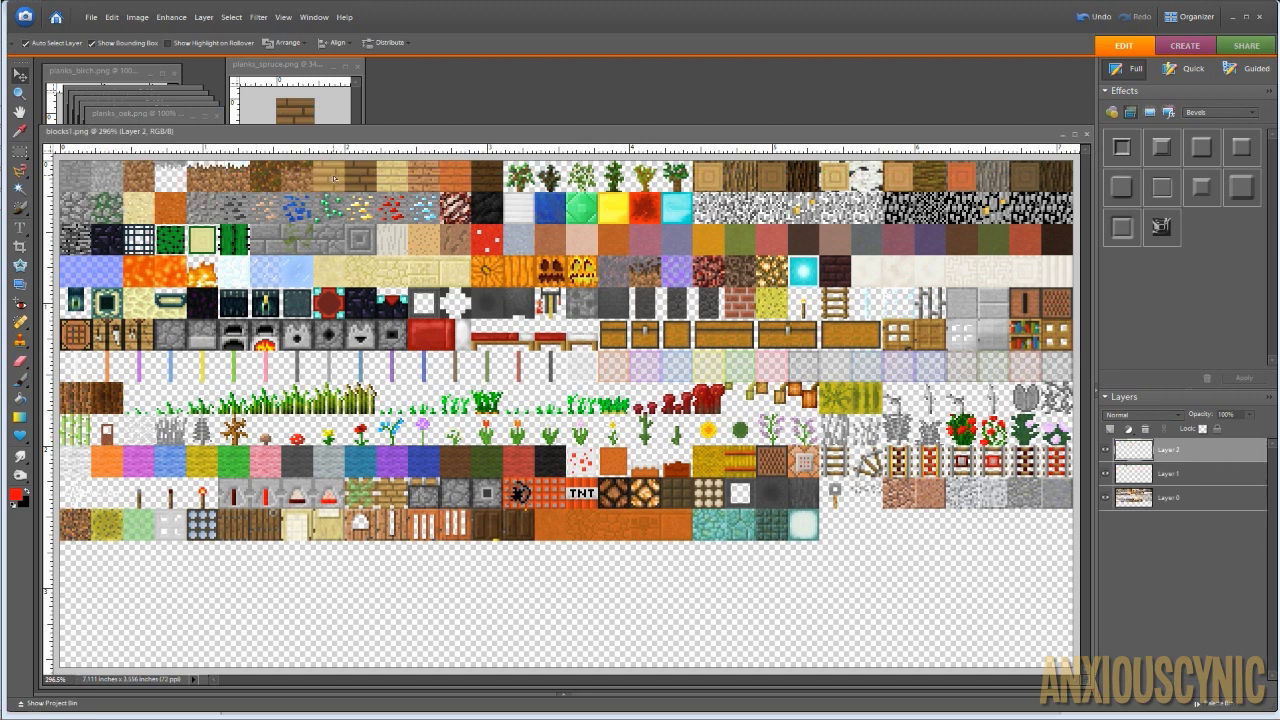
pyautogui.click(167, 118)
pyautogui.click(215, 115)
# Copy the planks_jungle and planks_birch textures into the sheet and place each over its matching planks tile.
pyautogui.click(128, 114)
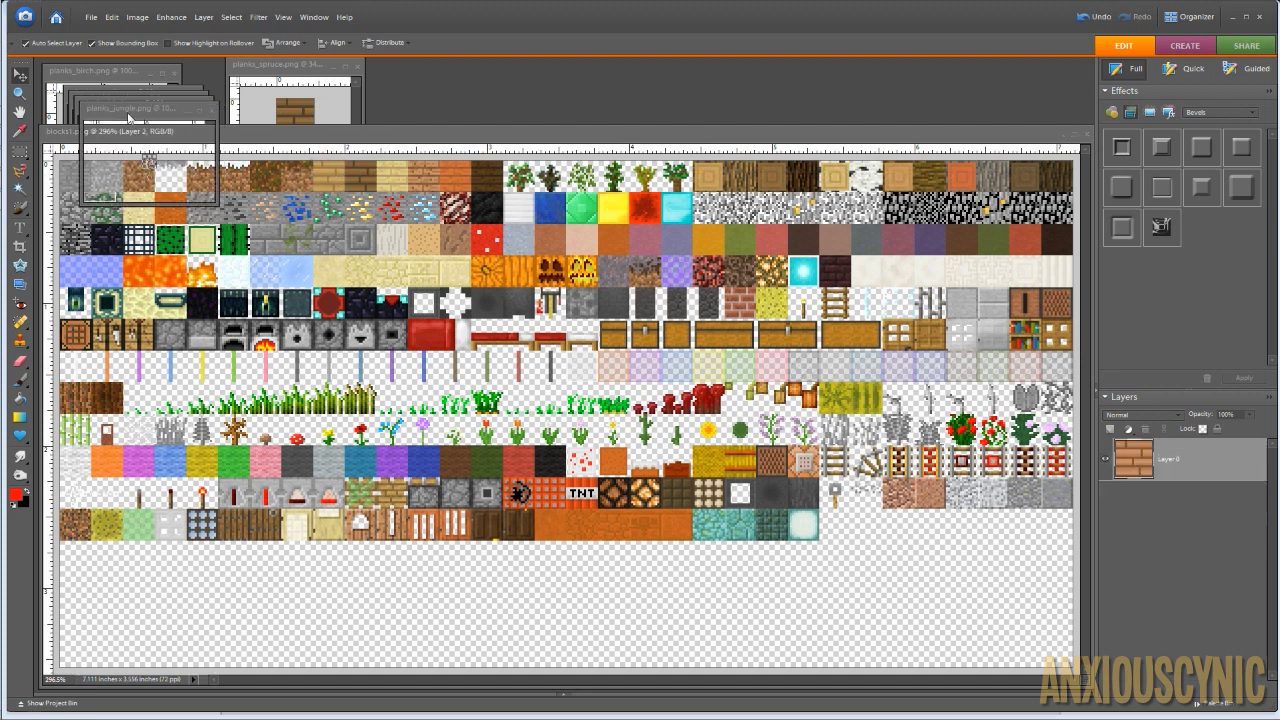
pyautogui.moveTo(149, 162); pyautogui.dragTo(410, 190)
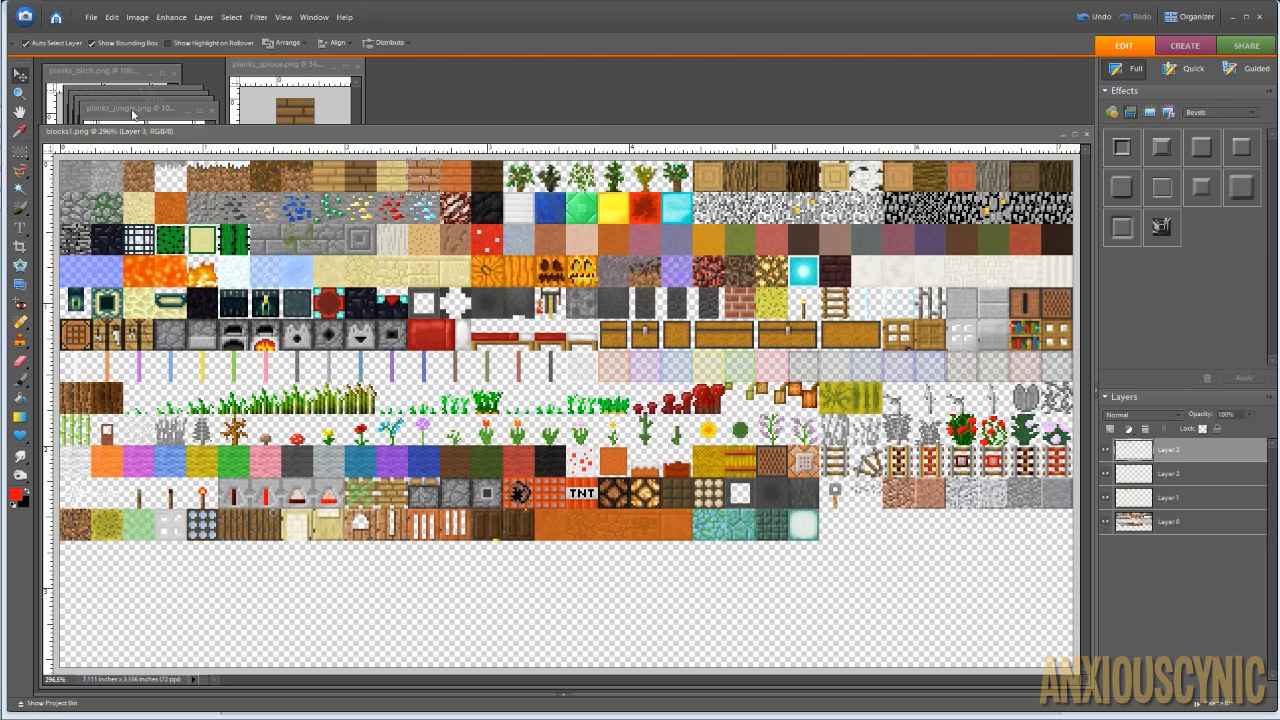
pyautogui.click(141, 113)
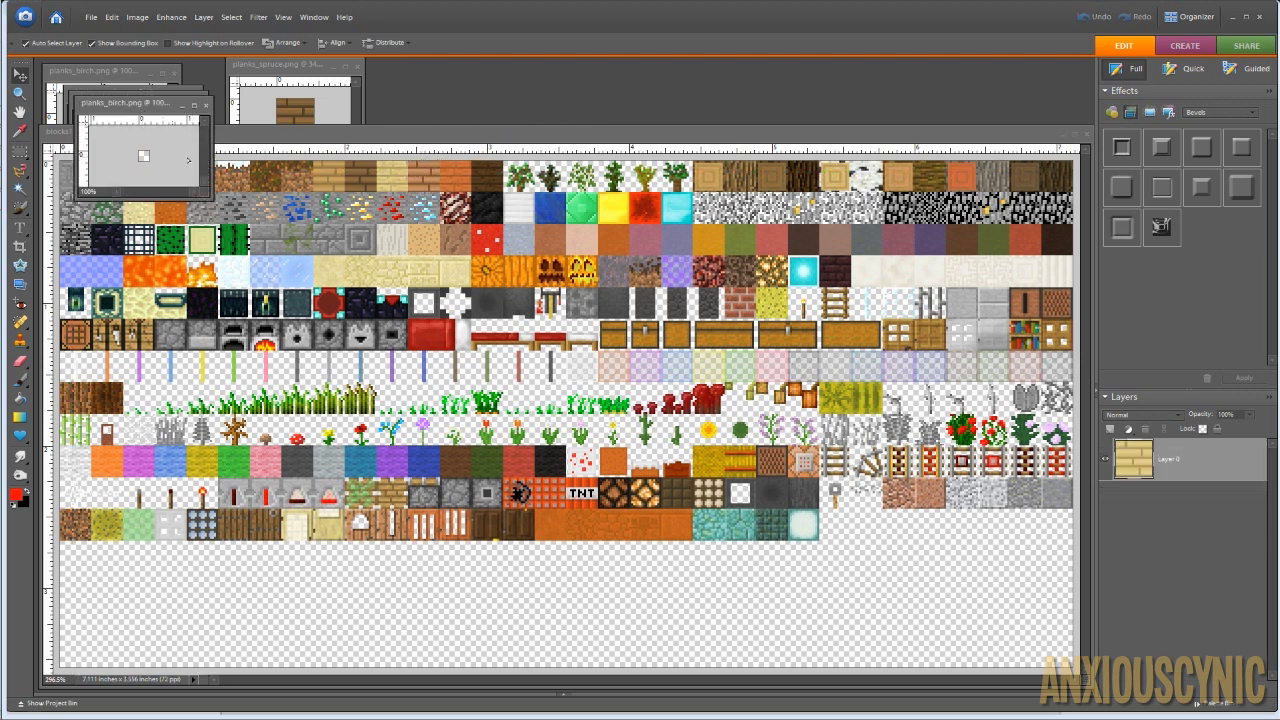
pyautogui.moveTo(237, 176); pyautogui.dragTo(395, 181)
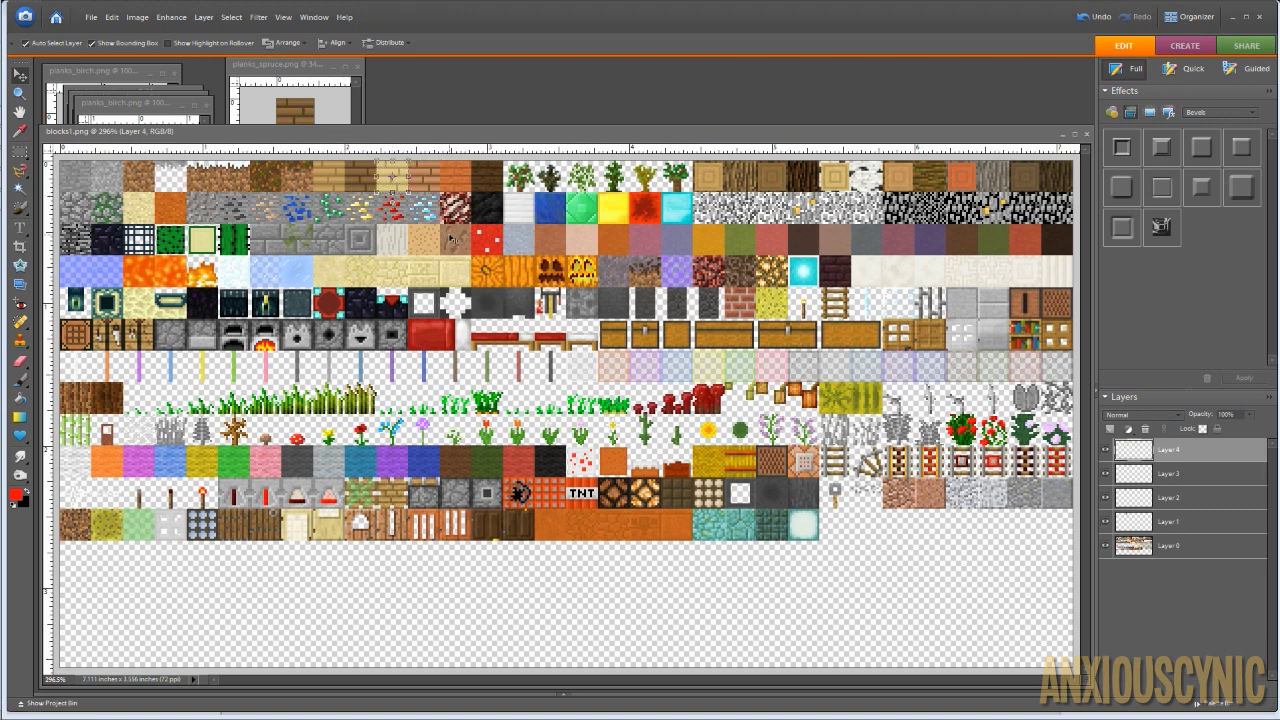
# Hide the four pasted texture layers and show them again to compare the new planks with the original tiles.
pyautogui.press('z')
pyautogui.moveTo(484, 262); pyautogui.dragTo(283, 152)
pyautogui.moveTo(672, 234); pyautogui.dragTo(596, 301)
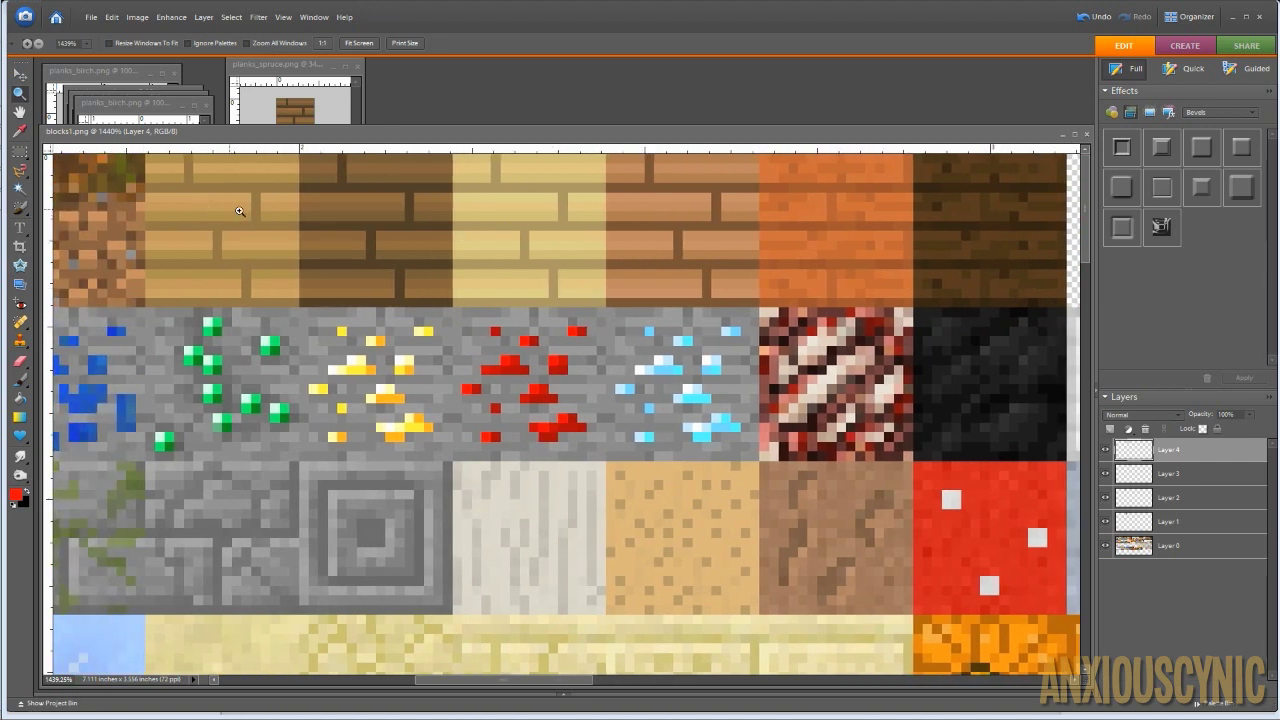
pyautogui.click(1105, 449)
pyautogui.click(1105, 473)
pyautogui.click(1105, 497)
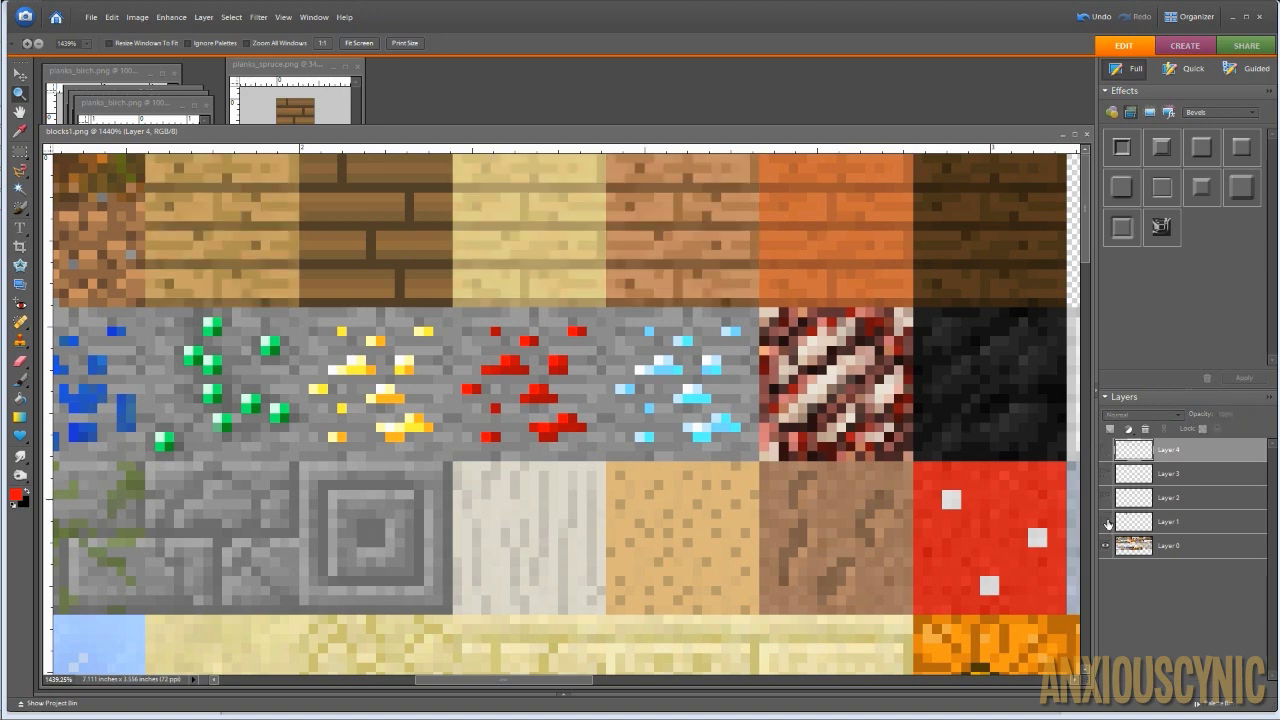
pyautogui.click(1106, 522)
pyautogui.click(1106, 521)
pyautogui.click(1105, 497)
pyautogui.click(1105, 471)
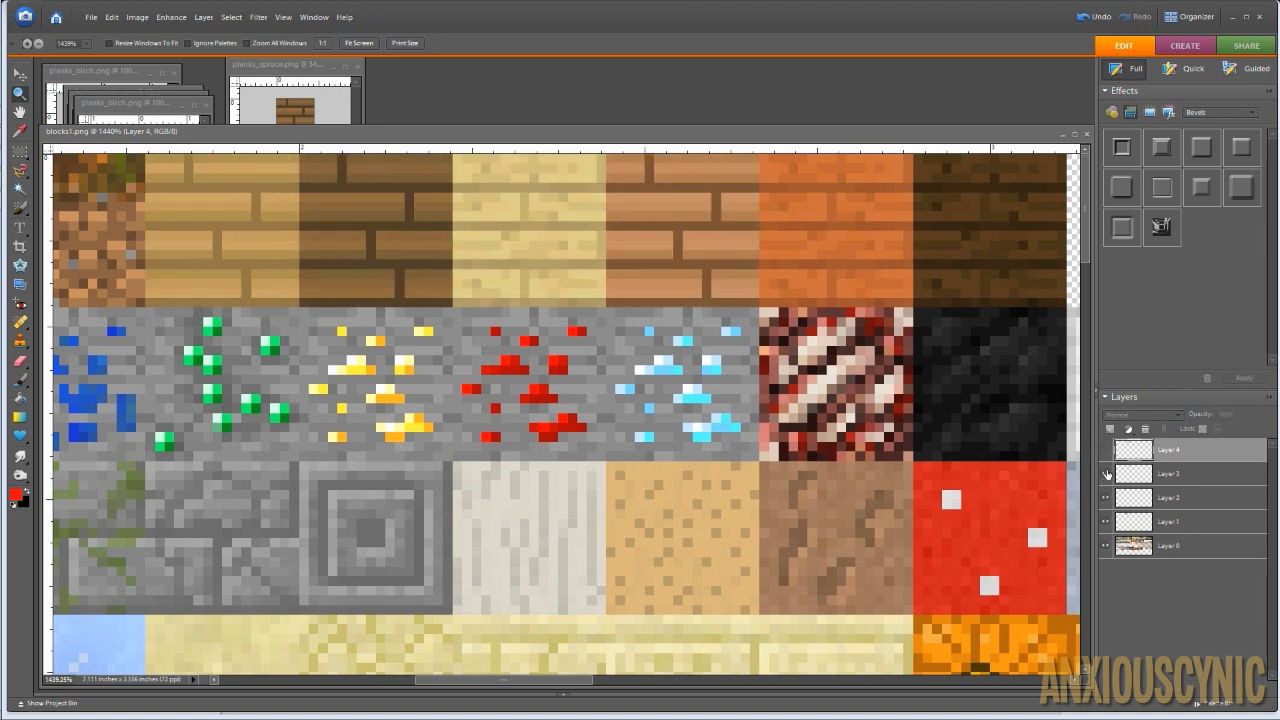
pyautogui.click(1105, 449)
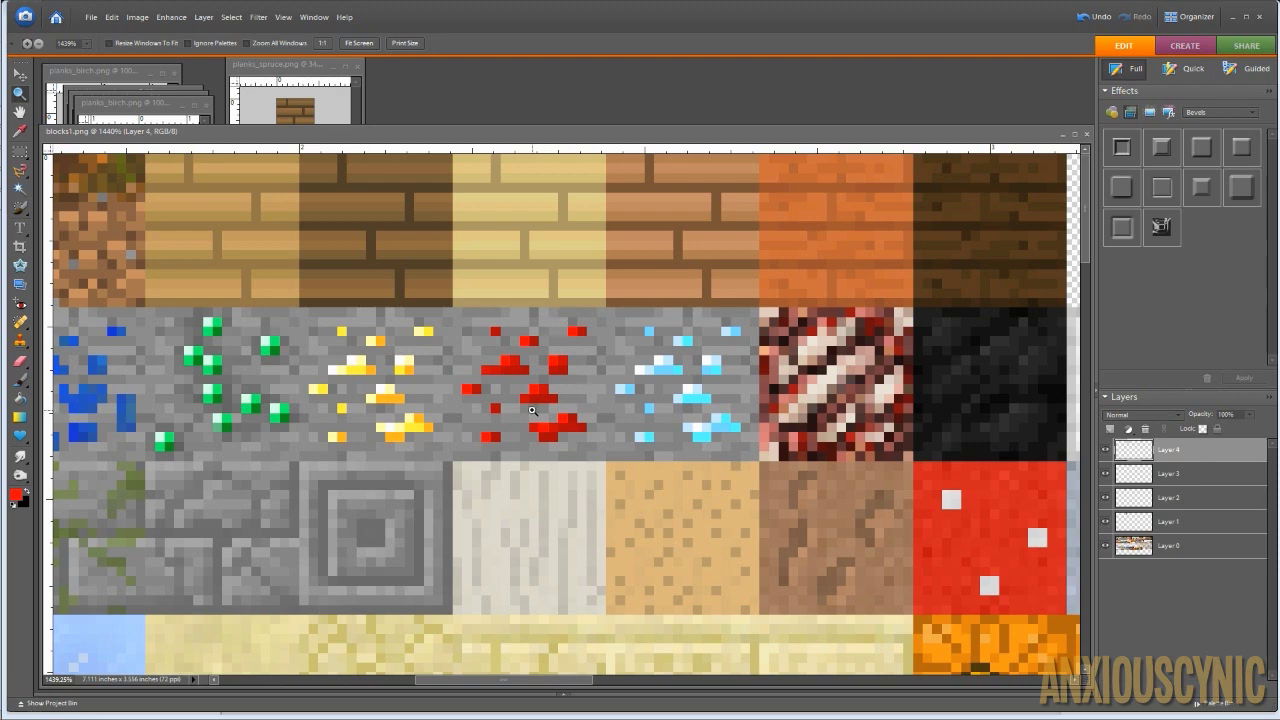
# Save the finished blocks1 sheet as a PNG copy in the Textures folder.
pyautogui.hotkey('ctrl', '0')
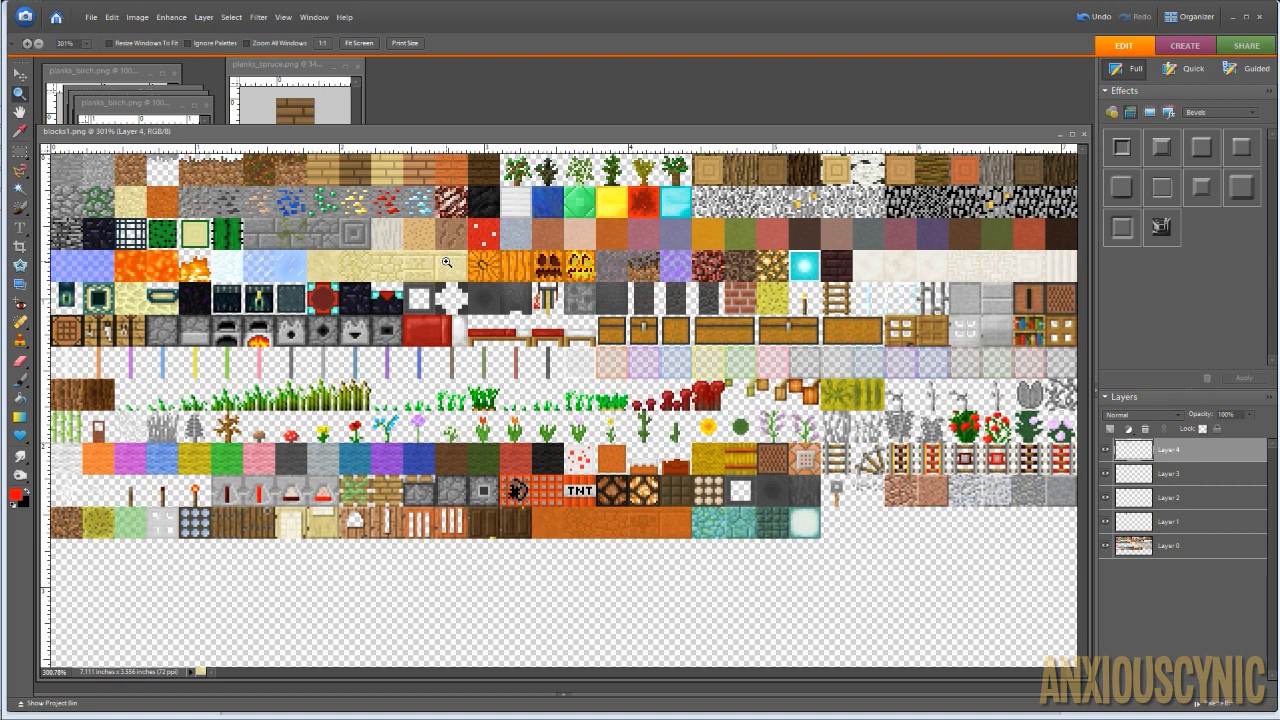
pyautogui.moveTo(475, 129); pyautogui.dragTo(477, 111)
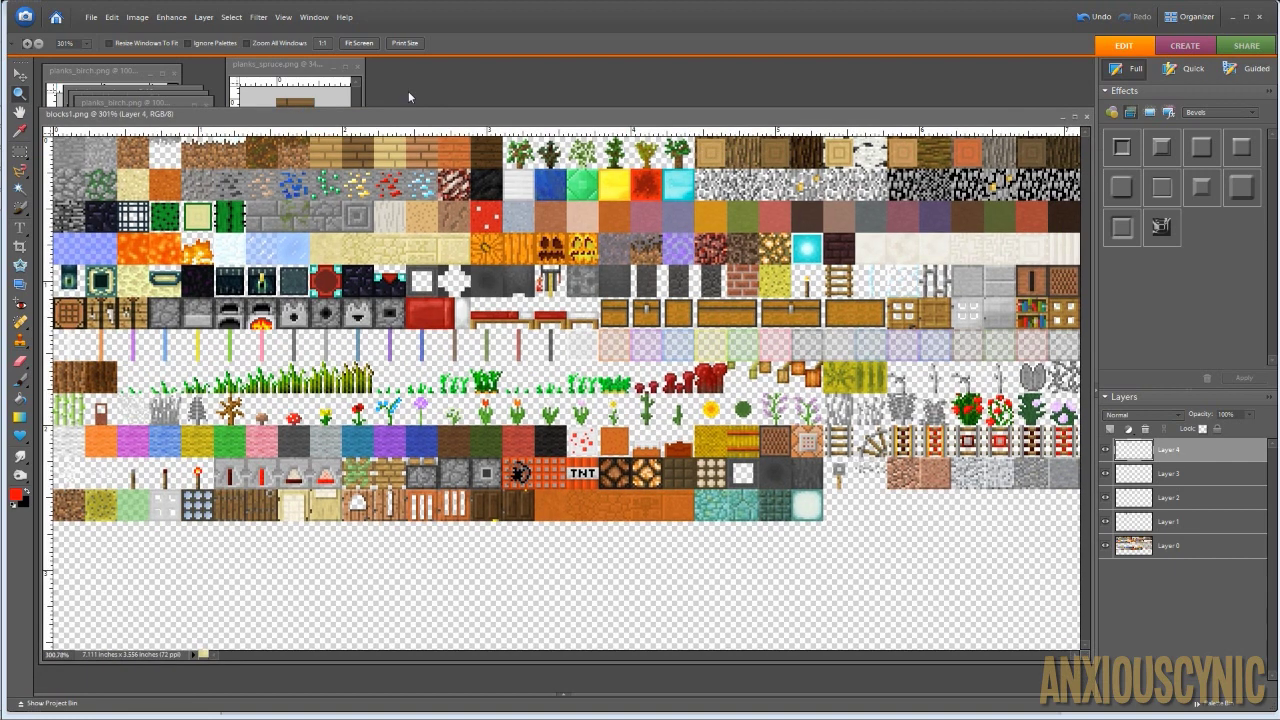
pyautogui.click(91, 17)
pyautogui.click(126, 140)
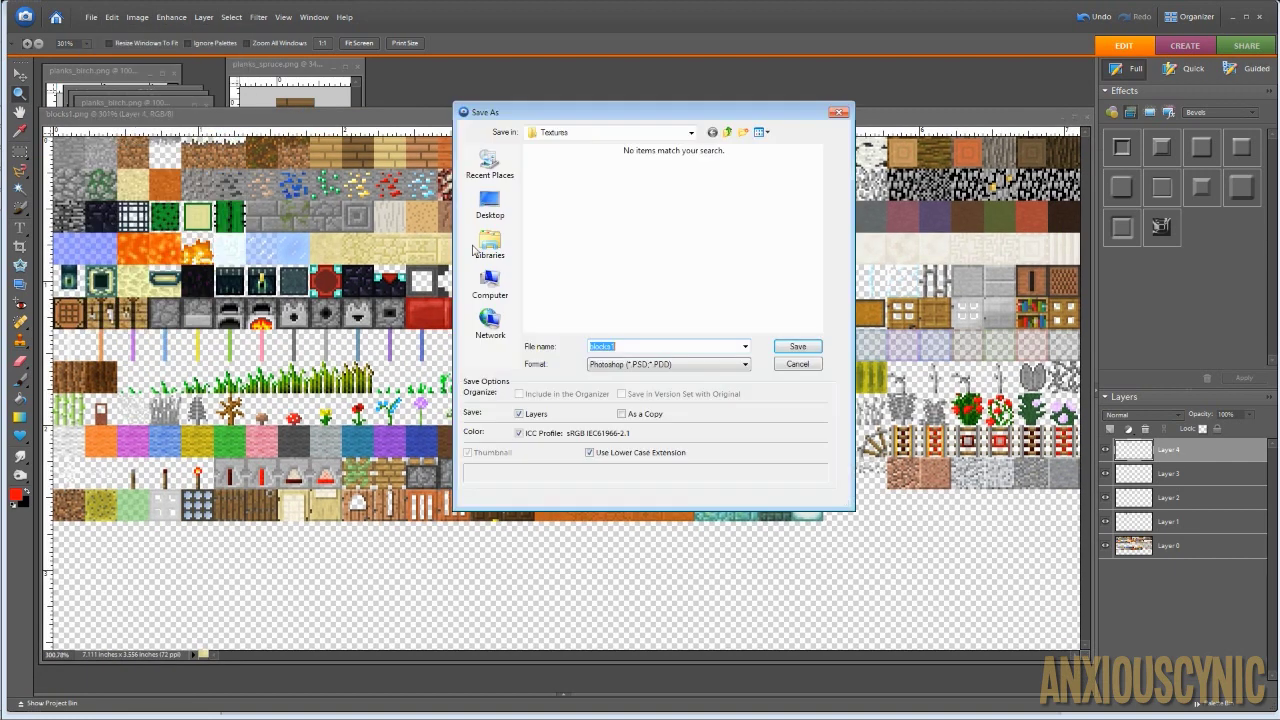
pyautogui.click(663, 366)
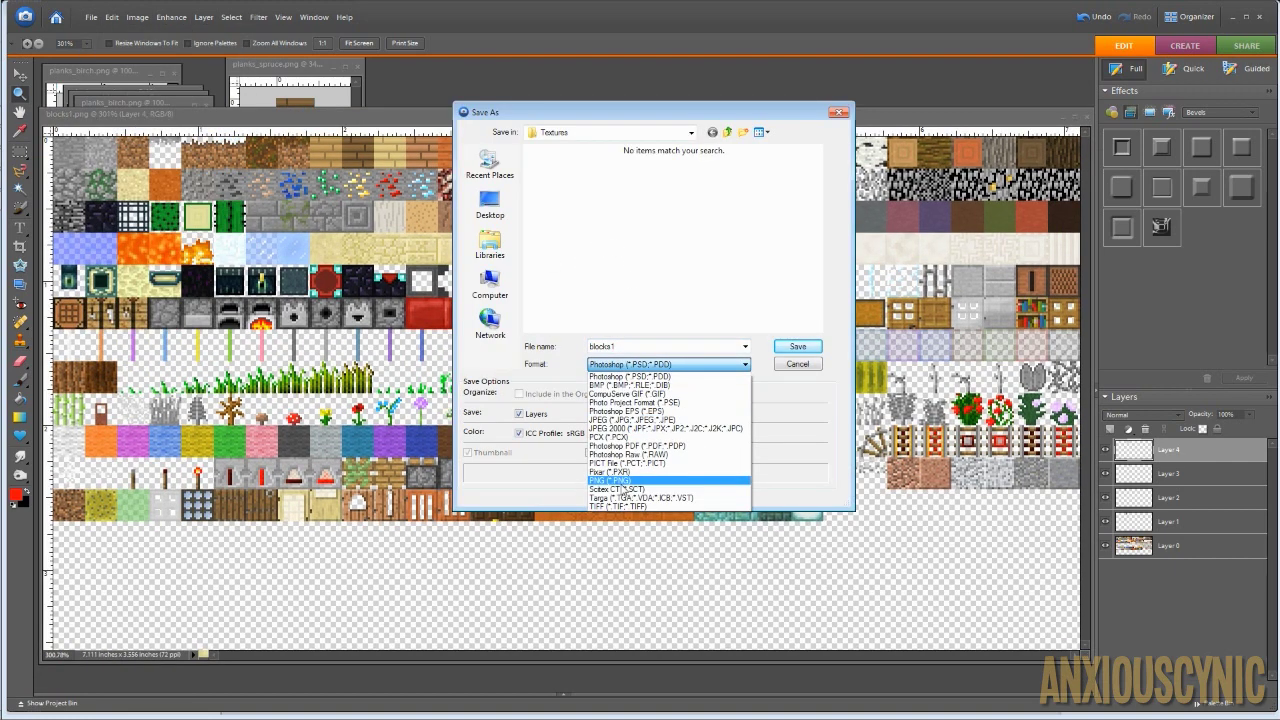
pyautogui.click(627, 481)
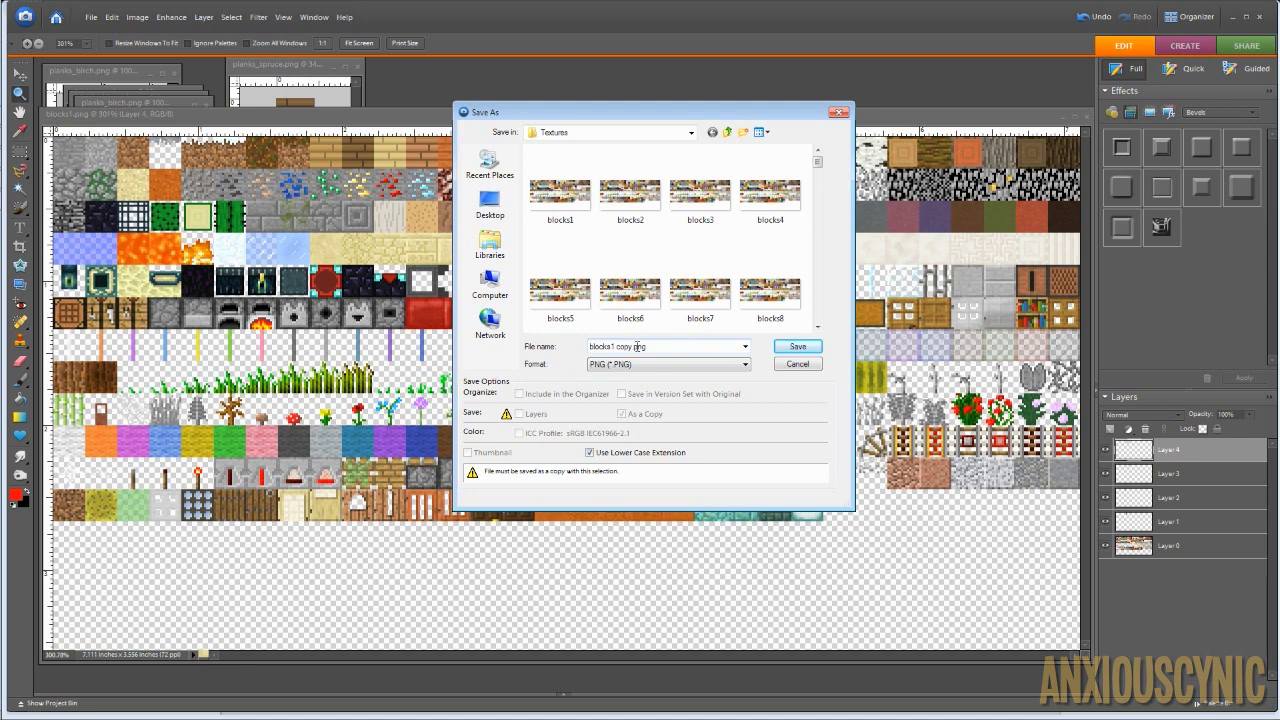
pyautogui.click(631, 345)
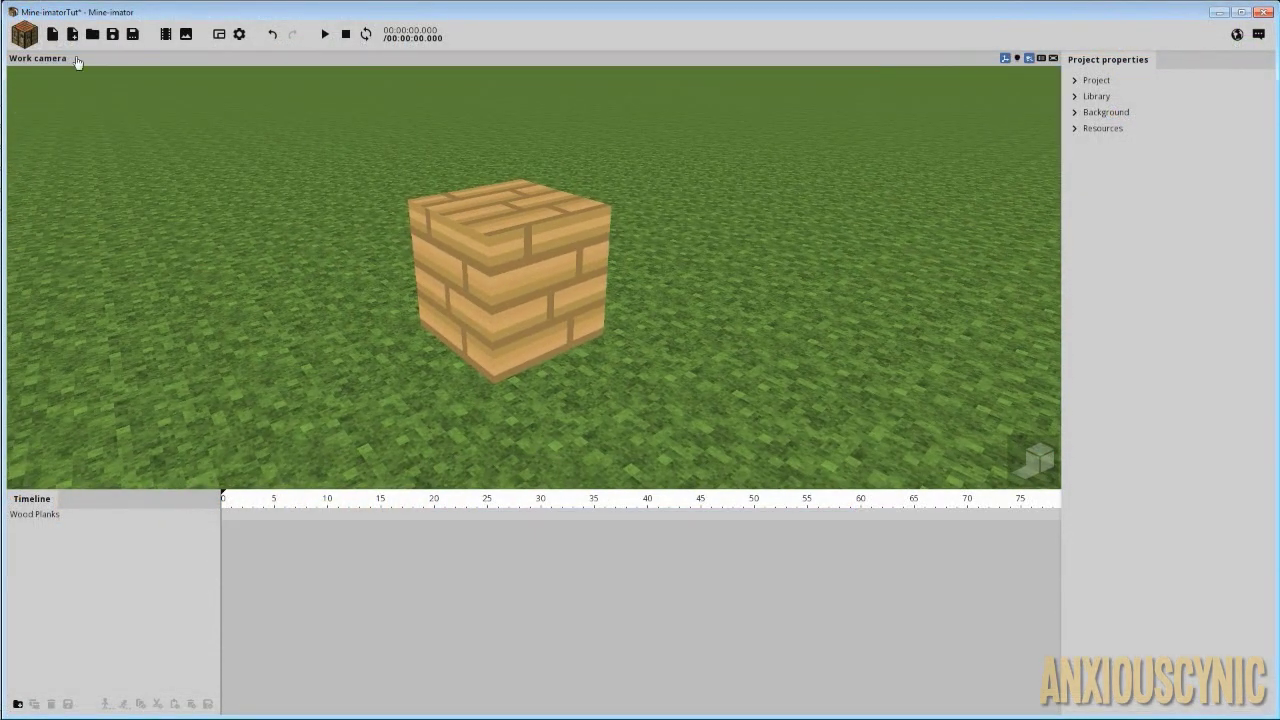
# Switch to Mine-imator and check the texture choices for the Wood Planks block.
pyautogui.click(26, 37)
pyautogui.click(200, 76)
pyautogui.click(490, 380)
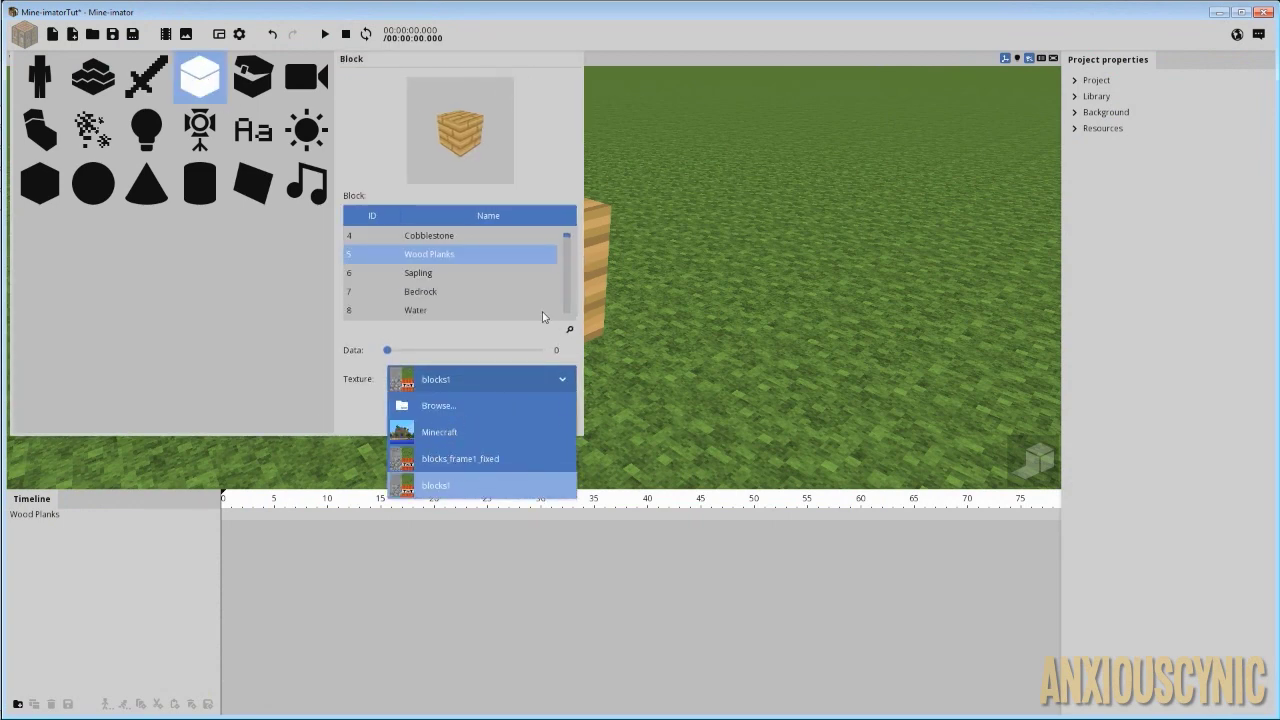
pyautogui.click(644, 292)
pyautogui.click(645, 298)
# Examine the textured Wood Planks block up close from a lower angle and show the project's Library settings.
pyautogui.moveTo(642, 355); pyautogui.dragTo(592, 303, button='right')
pyautogui.press('w')
pyautogui.press('w')
pyautogui.moveTo(584, 297); pyautogui.dragTo(571, 290)
pyautogui.press('s')
pyautogui.moveTo(571, 290); pyautogui.dragTo(597, 297, button='right')
pyautogui.press('a')
pyautogui.scroll(2, 600, 303)
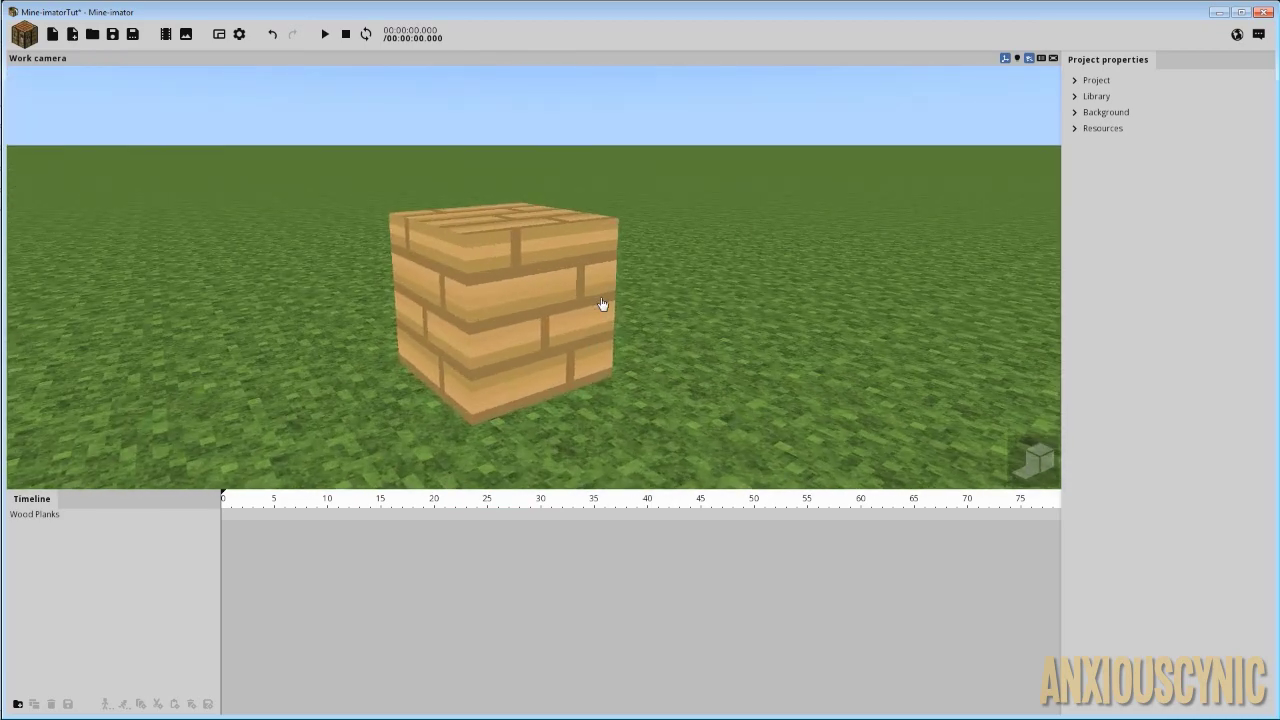
pyautogui.click(1094, 98)
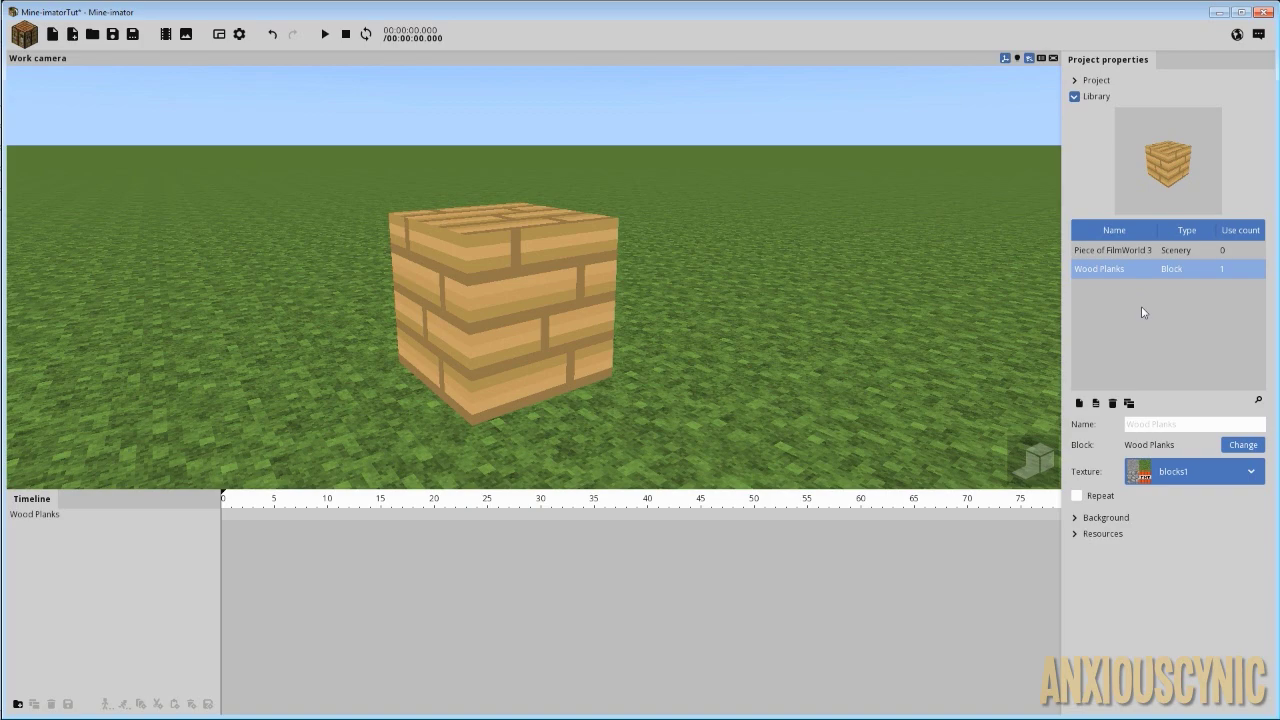
# Switch to Photoshop Elements and scribble red 1 px Pencil marks on the oak, spruce, birch and jungle plank tiles.
pyautogui.moveTo(3, 103)
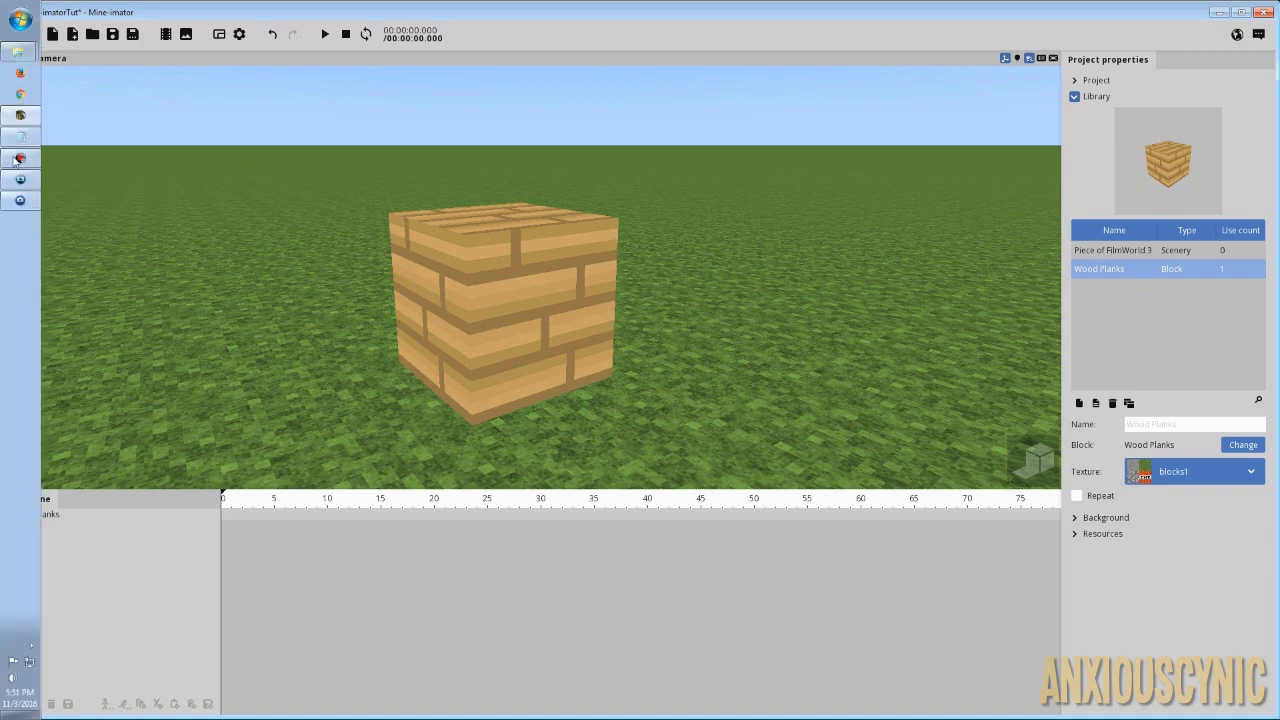
pyautogui.click(15, 204)
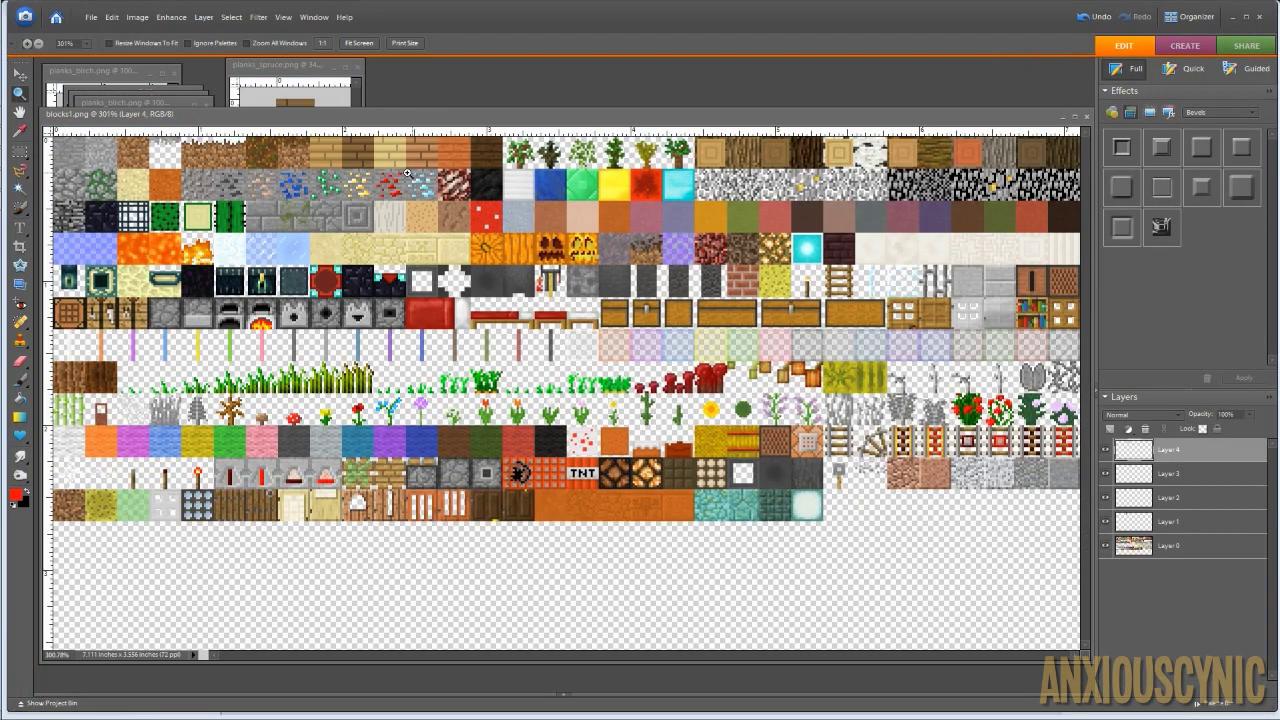
pyautogui.click(26, 379)
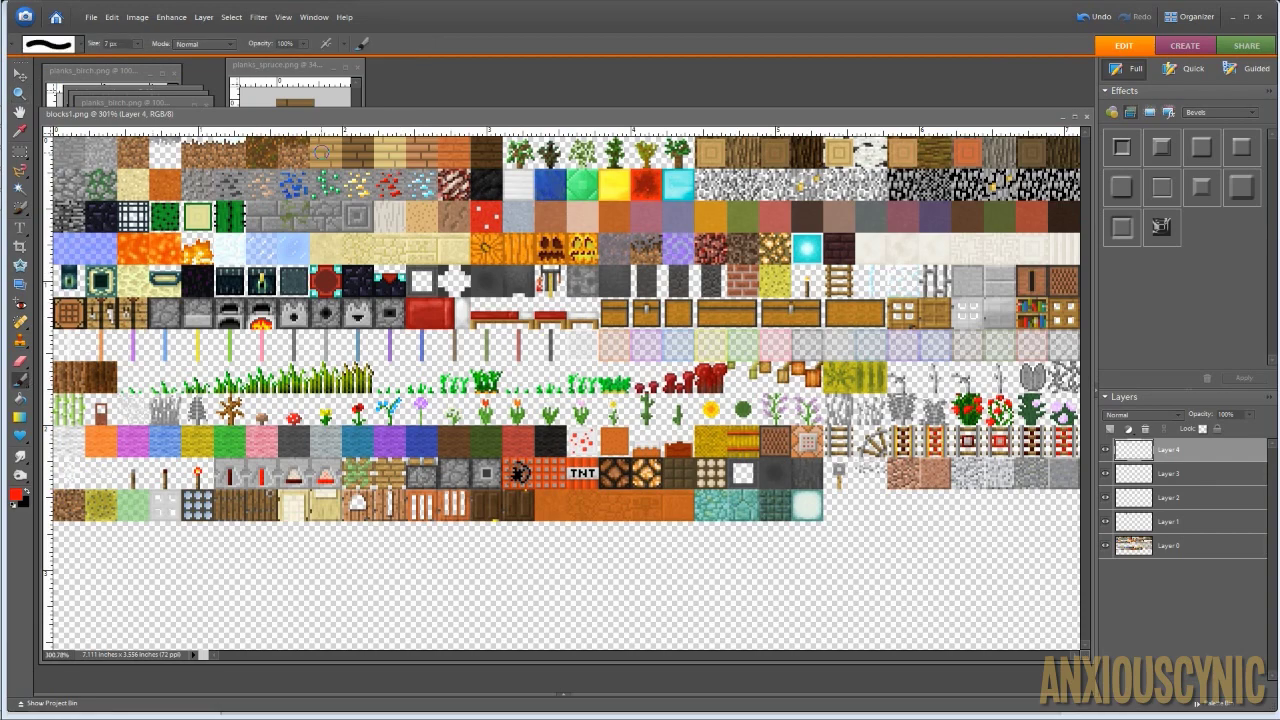
pyautogui.keyDown('alt'); pyautogui.scroll(6, 328, 172); pyautogui.keyUp('alt')
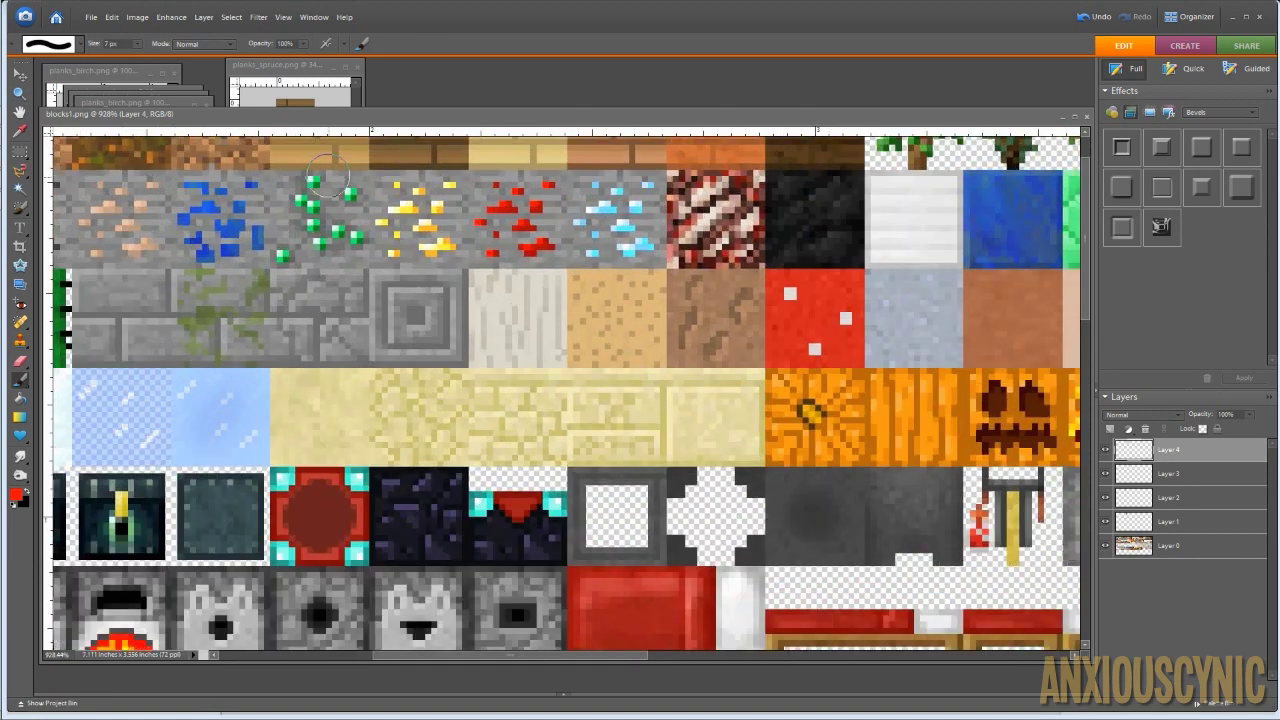
pyautogui.moveTo(365, 200)
pyautogui.mouseDown()
pyautogui.moveTo(381, 236)
pyautogui.moveTo(464, 266)
pyautogui.mouseUp()
pyautogui.press('n')
pyautogui.press('[')
pyautogui.press('[')
pyautogui.press('[')
pyautogui.press('[')
pyautogui.moveTo(396, 163); pyautogui.dragTo(441, 209)
pyautogui.moveTo(507, 165); pyautogui.dragTo(531, 214)
pyautogui.moveTo(600, 185)
pyautogui.mouseDown()
pyautogui.moveTo(645, 196)
pyautogui.moveTo(745, 164)
pyautogui.mouseUp()
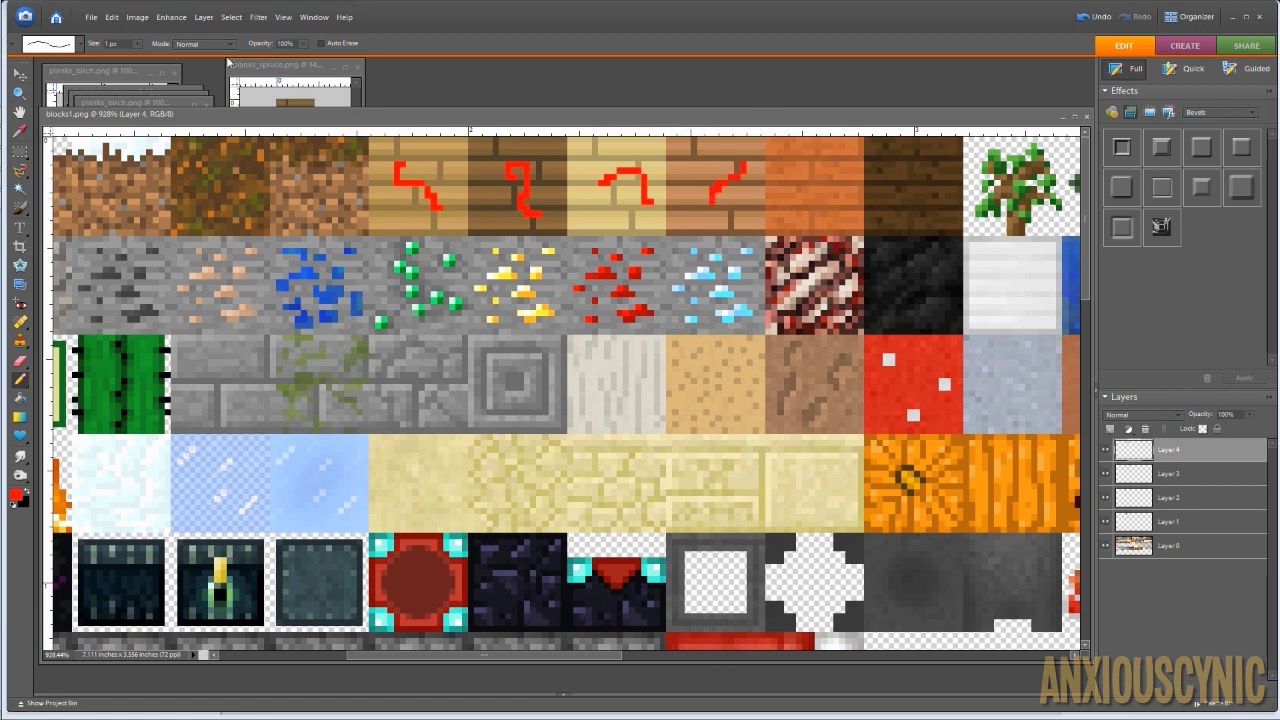
# Save the marked-up blocks1 sheet under the Desktop location.
pyautogui.click(91, 17)
pyautogui.click(120, 140)
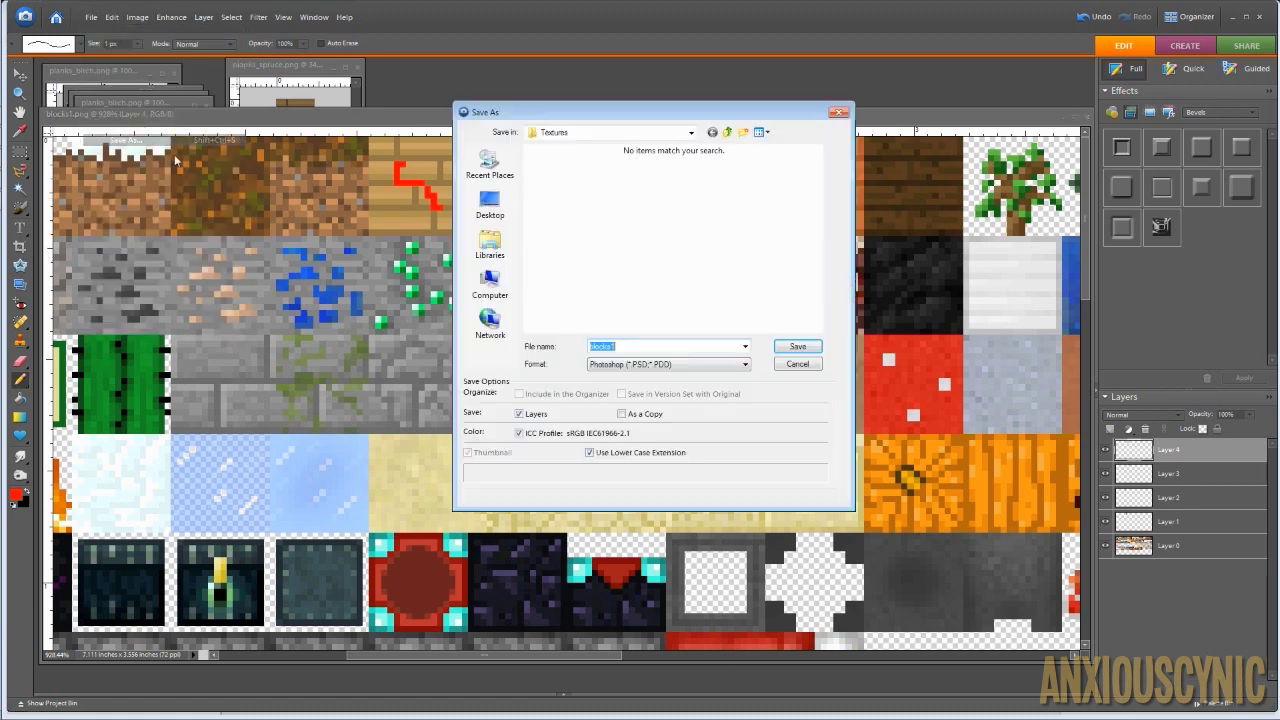
pyautogui.click(490, 205)
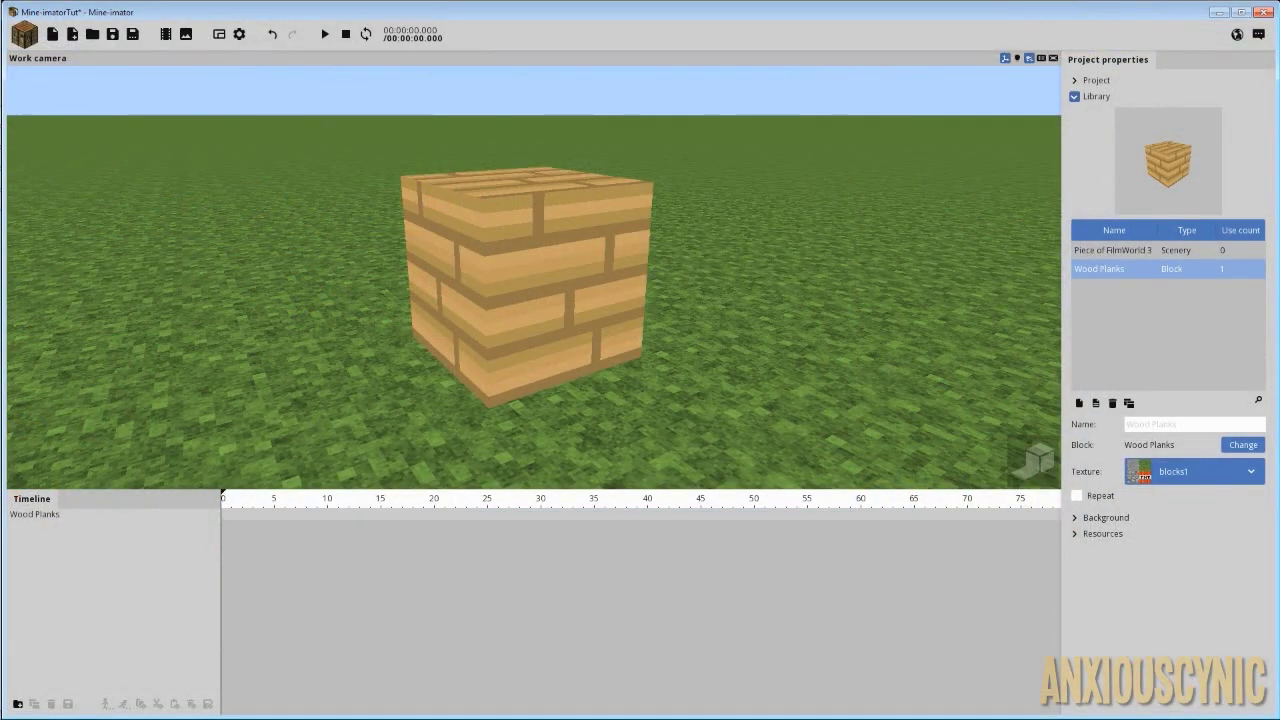
# Change the Wood Planks block's data value to 4 and view the resulting plank variant.
pyautogui.click(1240, 446)
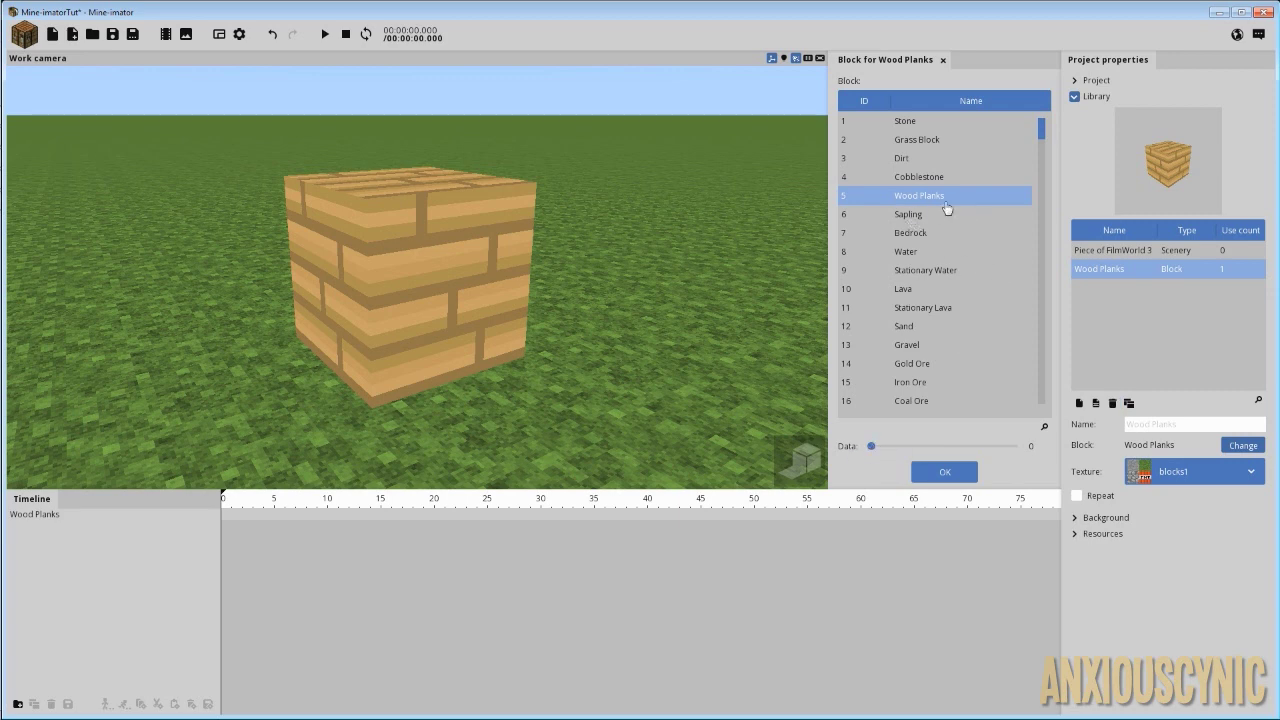
pyautogui.moveTo(870, 446); pyautogui.dragTo(911, 448)
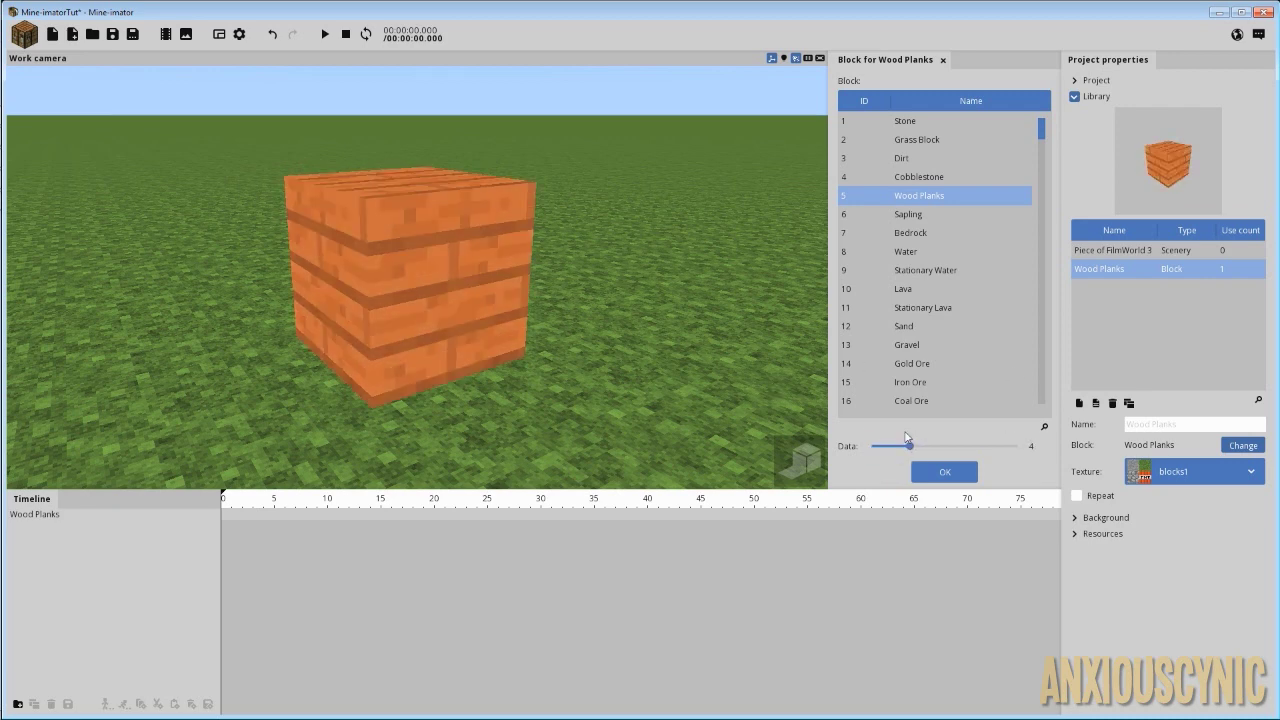
pyautogui.moveTo(907, 446)
pyautogui.mouseDown()
pyautogui.moveTo(928, 448)
pyautogui.moveTo(877, 451)
pyautogui.moveTo(908, 448)
pyautogui.mouseUp()
pyautogui.click(940, 474)
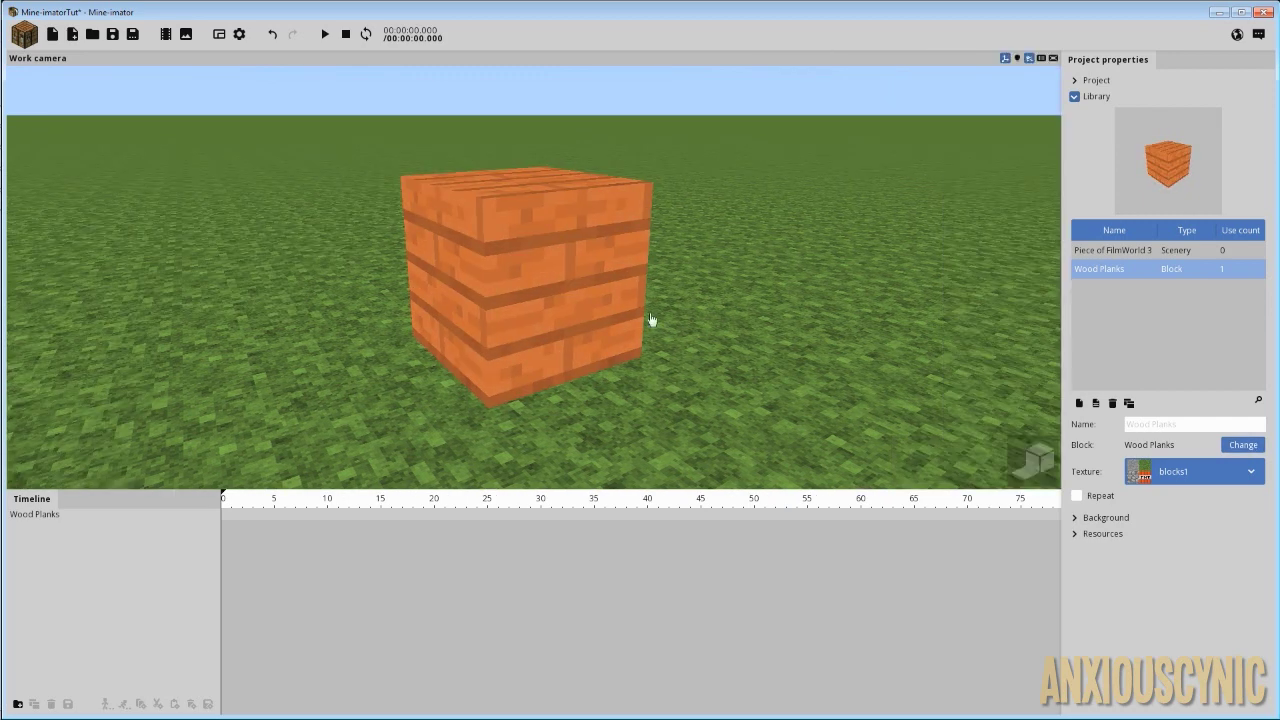
pyautogui.moveTo(603, 295); pyautogui.dragTo(614, 286, button='right')
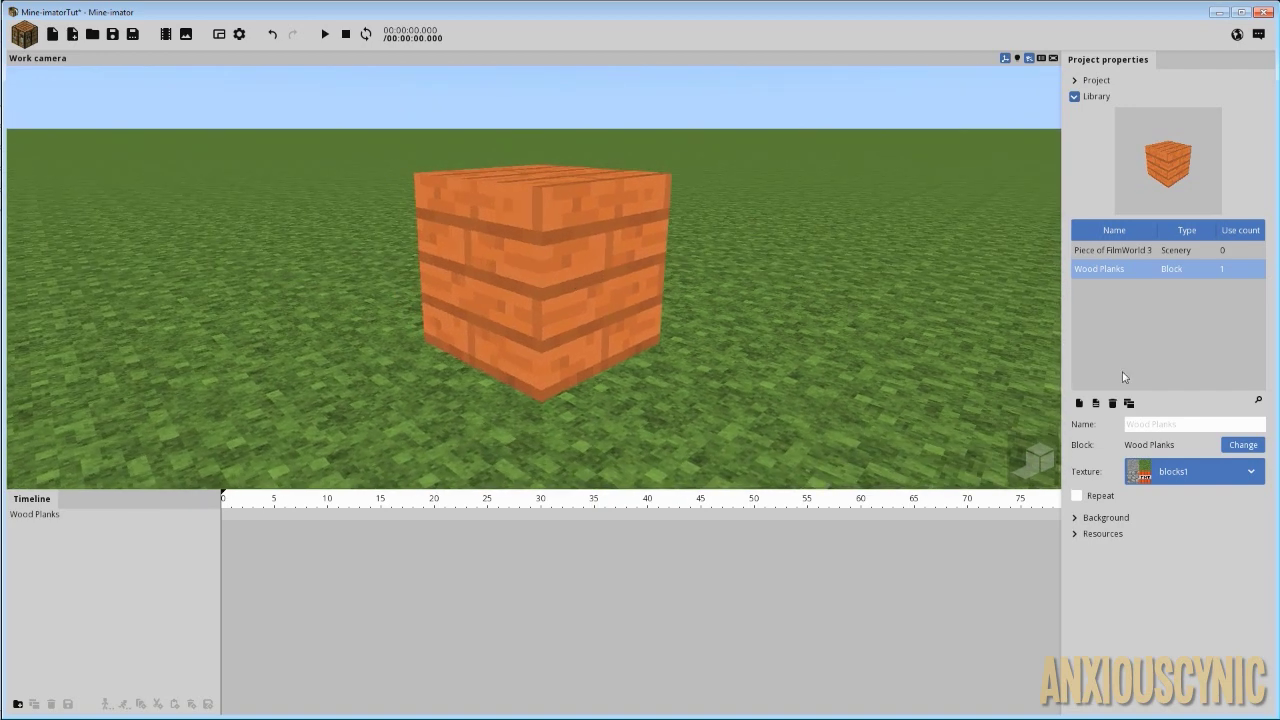
# Load the blocks2 texture sheet and assign it as the Wood Planks block's texture.
pyautogui.click(1180, 477)
pyautogui.click(1182, 503)
pyautogui.click(1186, 474)
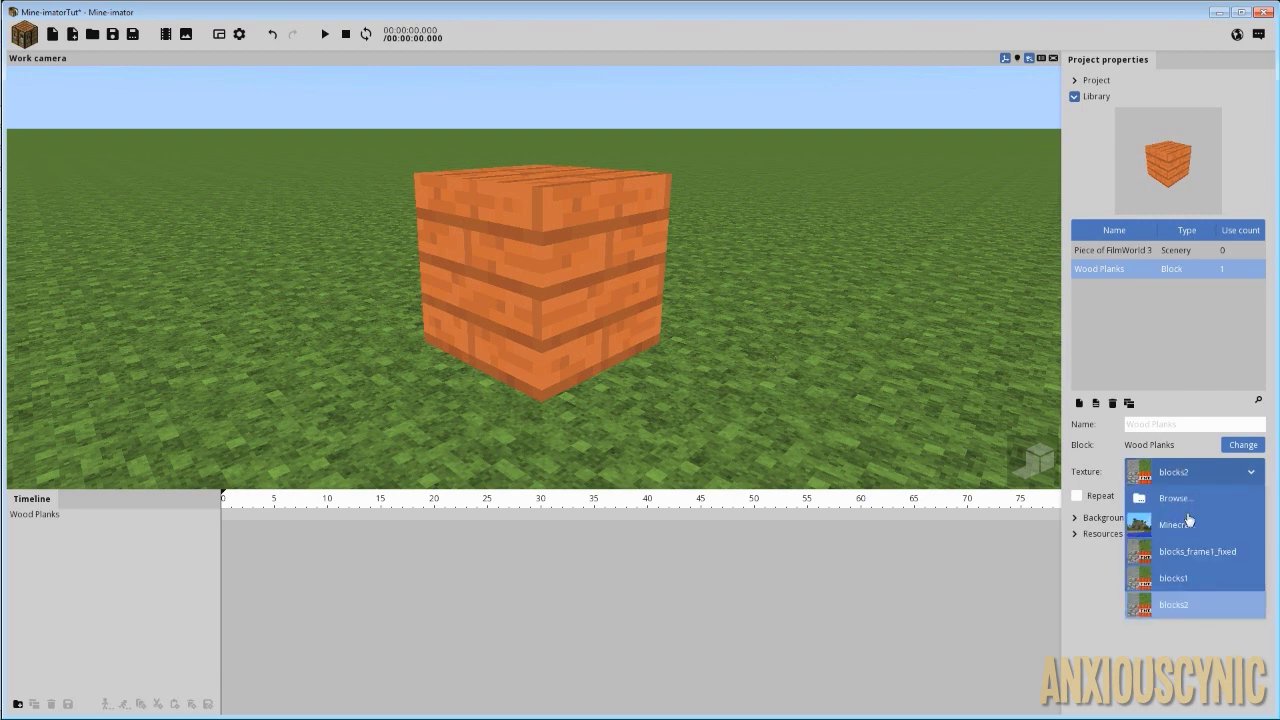
pyautogui.click(1177, 475)
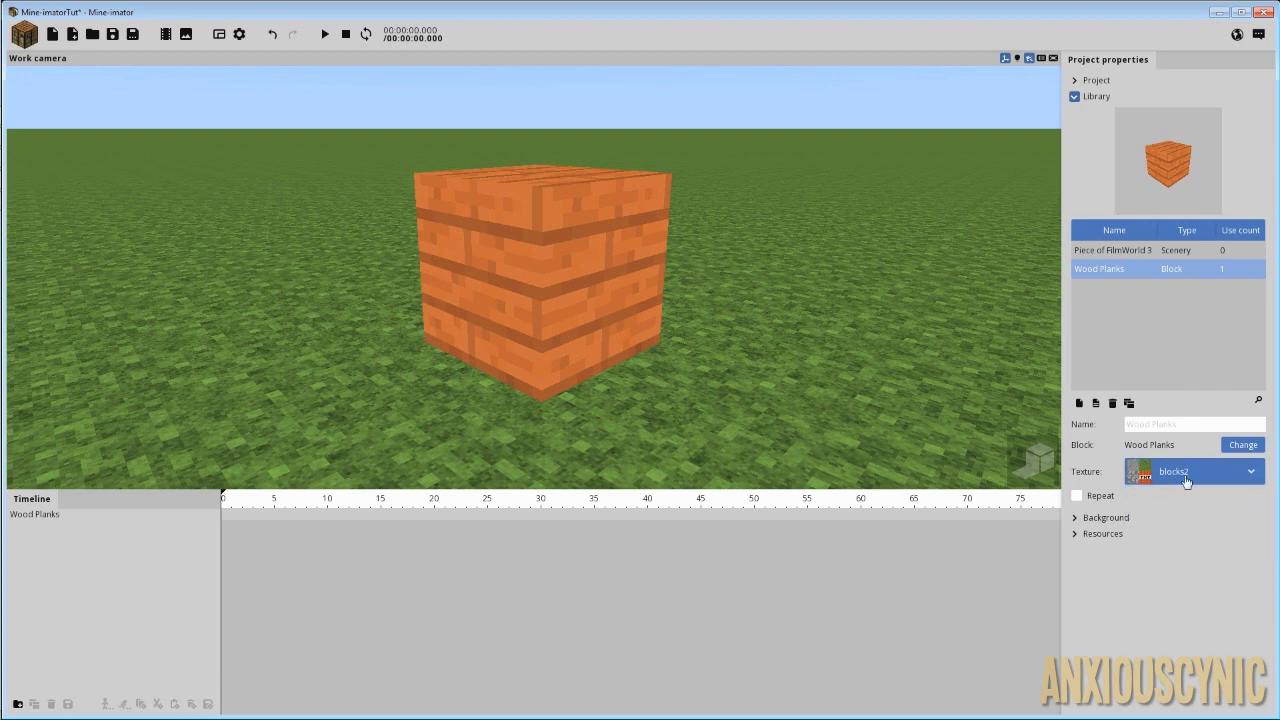
pyautogui.click(1185, 480)
pyautogui.click(1184, 476)
# Set the Wood Planks block's data value to 0.
pyautogui.click(1243, 444)
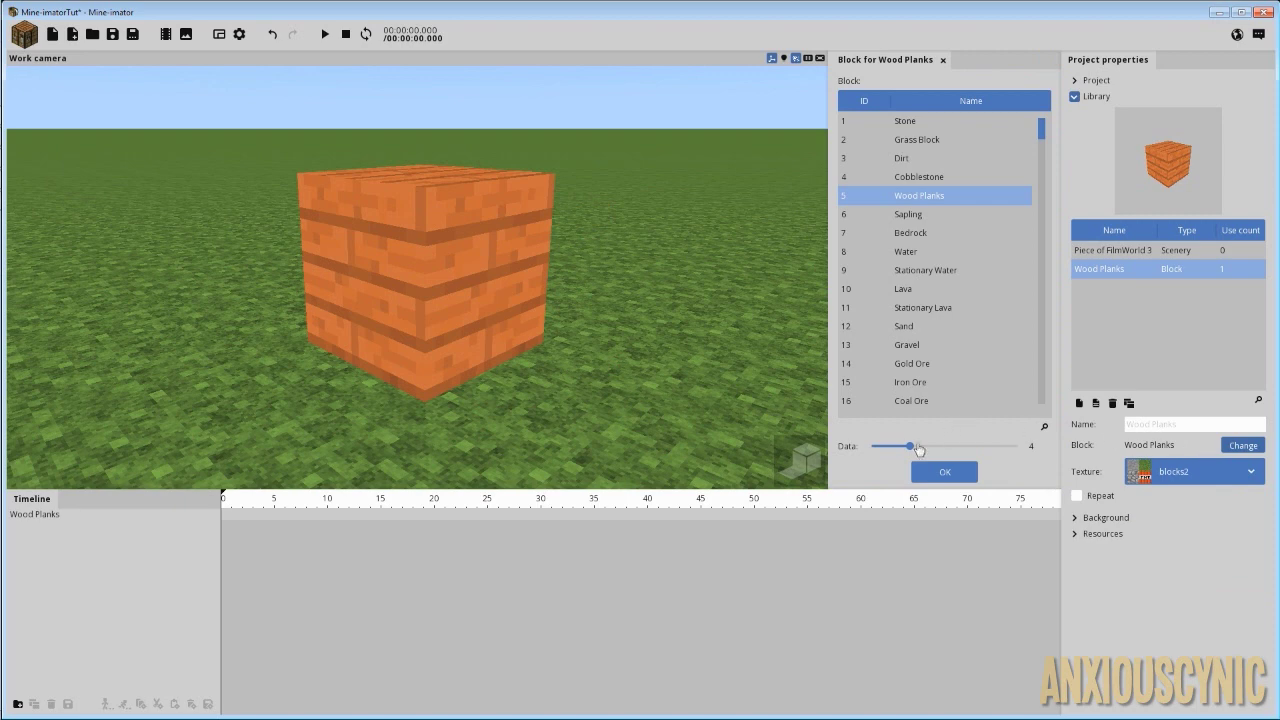
pyautogui.click(897, 447)
pyautogui.moveTo(897, 451); pyautogui.dragTo(840, 447)
pyautogui.click(926, 470)
# Examine the red pencil marks on the top and side faces of the Wood Planks block from several angles.
pyautogui.scroll(4, 835, 305)
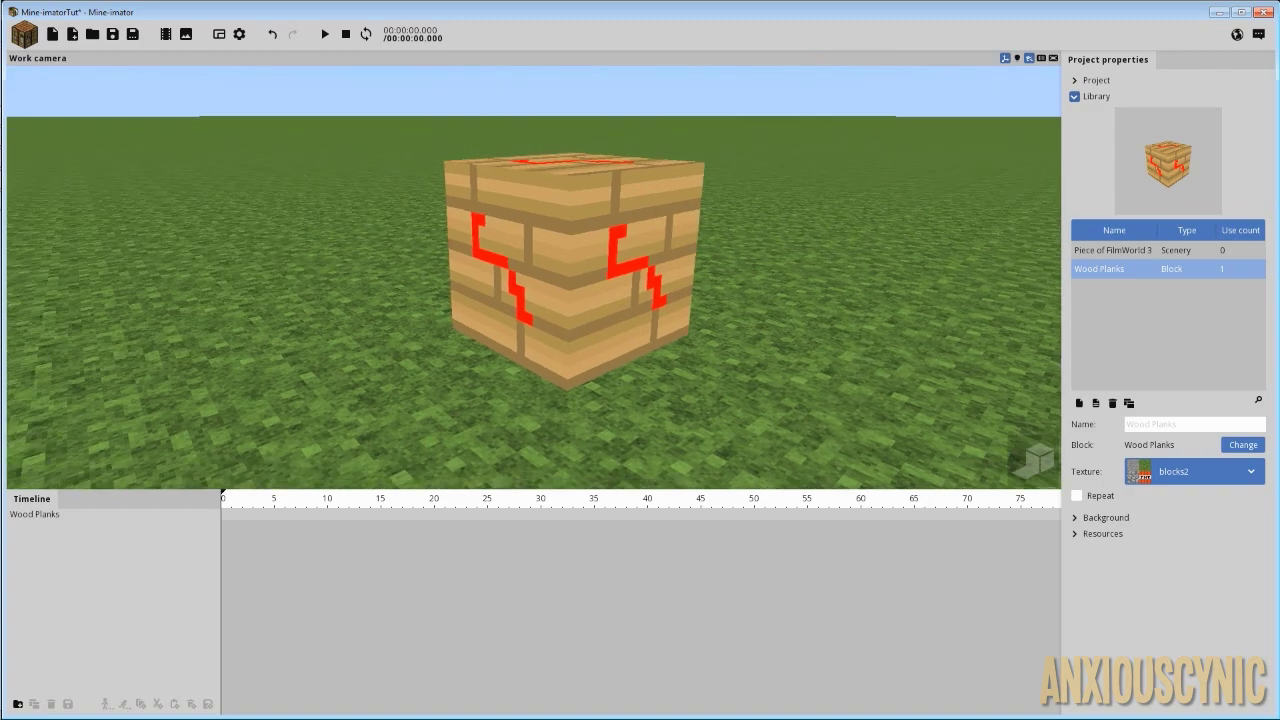
pyautogui.scroll(2, 838, 310)
pyautogui.scroll(-3, 809, 311)
pyautogui.moveTo(774, 328); pyautogui.dragTo(738, 350)
pyautogui.moveTo(786, 370); pyautogui.dragTo(764, 338, button='middle')
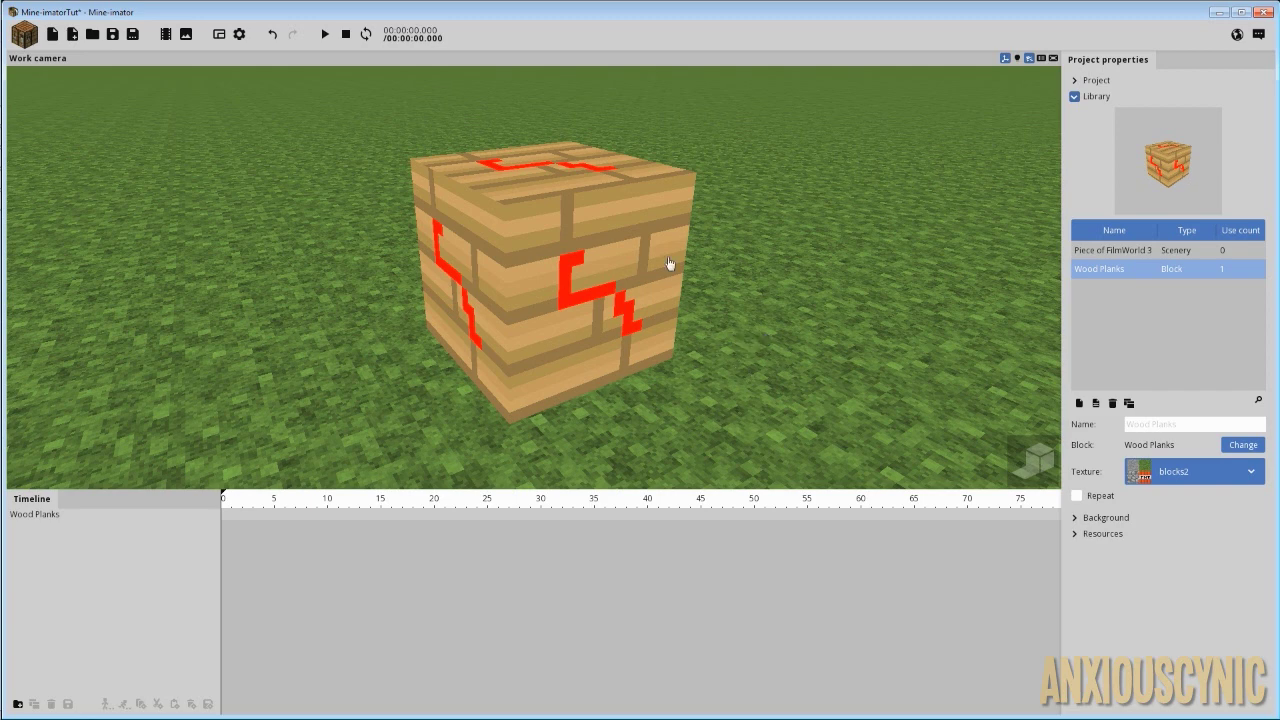
pyautogui.moveTo(630, 357); pyautogui.dragTo(842, 318)
pyautogui.scroll(3, 651, 380)
pyautogui.scroll(-3, 657, 378)
pyautogui.moveTo(660, 377); pyautogui.dragTo(665, 337)
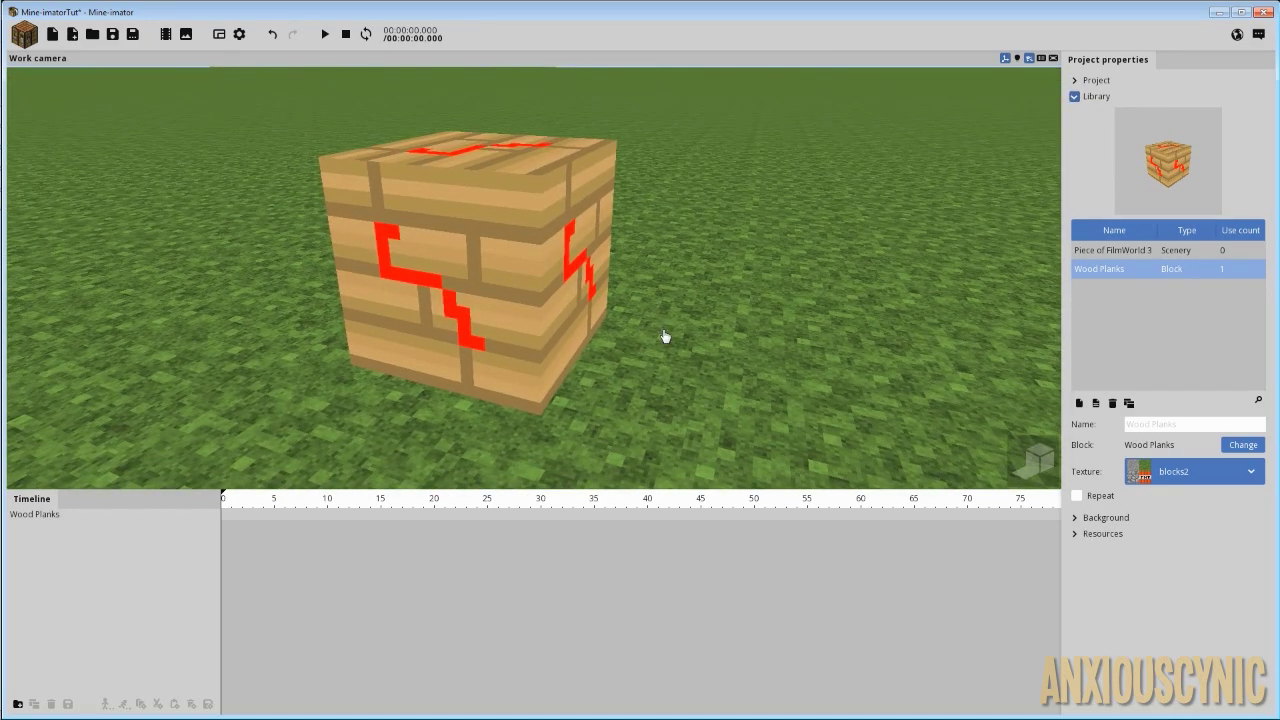